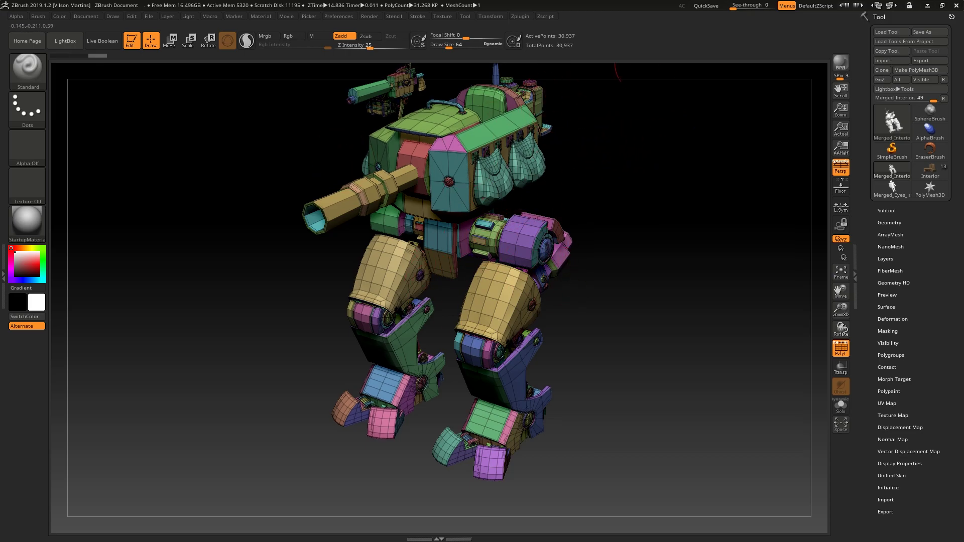
# Examine the robot's polygroups and wireframe from several angles, toggling the polyframe display off and on
pyautogui.moveTo(527, 135)
pyautogui.mouseDown()
pyautogui.moveTo(572, 163)
pyautogui.moveTo(582, 274)
pyautogui.moveTo(481, 179)
pyautogui.mouseUp()
pyautogui.moveTo(426, 164)
pyautogui.mouseDown(button='right')
pyautogui.moveTo(492, 186)
pyautogui.moveTo(562, 261)
pyautogui.moveTo(654, 224)
pyautogui.moveTo(643, 208)
pyautogui.mouseUp(button='right')
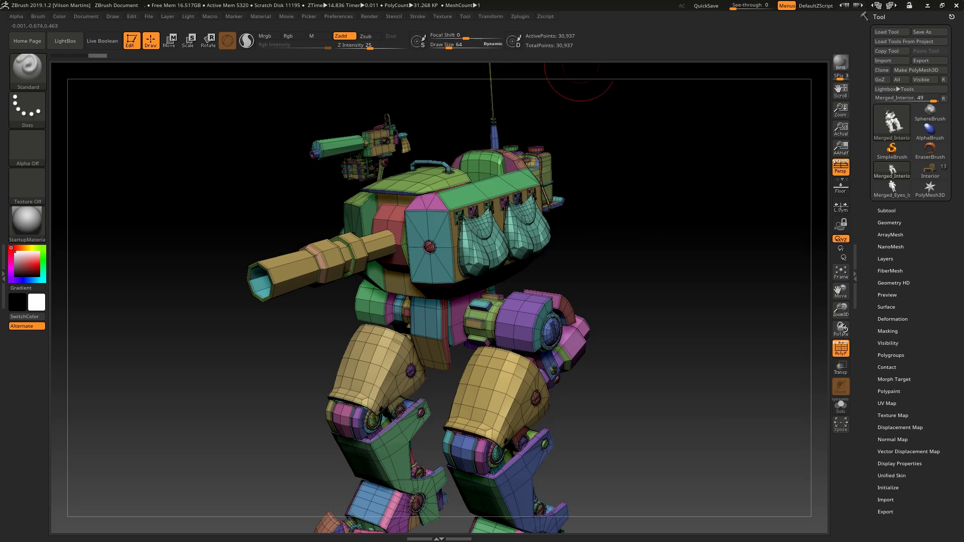
pyautogui.moveTo(607, 195); pyautogui.dragTo(611, 223)
pyautogui.moveTo(569, 130)
pyautogui.mouseDown()
pyautogui.moveTo(647, 170)
pyautogui.moveTo(652, 185)
pyautogui.moveTo(599, 197)
pyautogui.mouseUp()
pyautogui.keyDown('alt'); pyautogui.moveTo(632, 279); pyautogui.dragTo(664, 242); pyautogui.keyUp('alt')
pyautogui.moveTo(569, 194); pyautogui.dragTo(667, 186)
pyautogui.moveTo(668, 186); pyautogui.dragTo(624, 176)
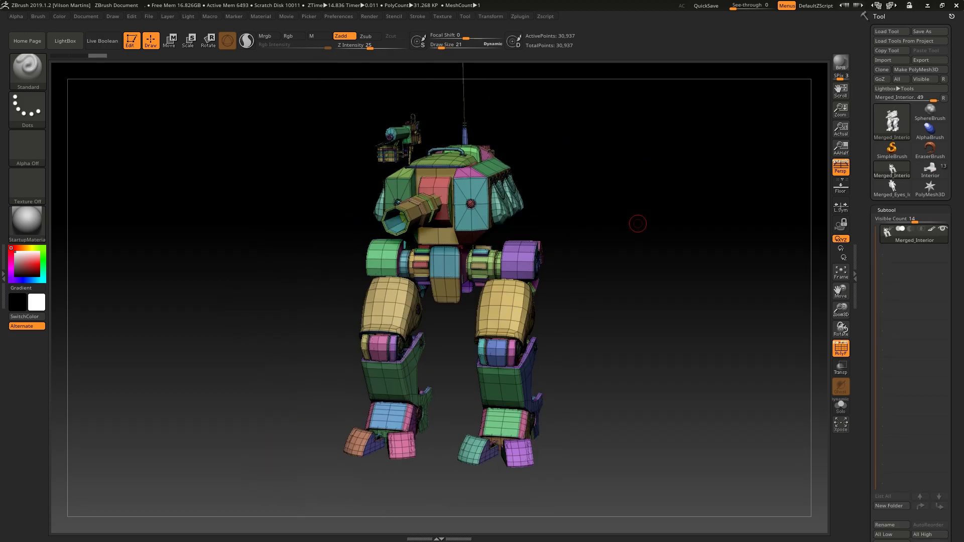
pyautogui.moveTo(638, 223)
pyautogui.mouseDown()
pyautogui.moveTo(658, 210)
pyautogui.moveTo(602, 189)
pyautogui.mouseUp()
pyautogui.moveTo(547, 149); pyautogui.dragTo(652, 179)
pyautogui.hotkey('shift', 'f')
pyautogui.moveTo(544, 215); pyautogui.dragTo(531, 186)
pyautogui.moveTo(647, 178)
pyautogui.mouseDown()
pyautogui.moveTo(602, 176)
pyautogui.moveTo(640, 177)
pyautogui.moveTo(622, 272)
pyautogui.moveTo(634, 210)
pyautogui.mouseUp()
pyautogui.click(837, 353)
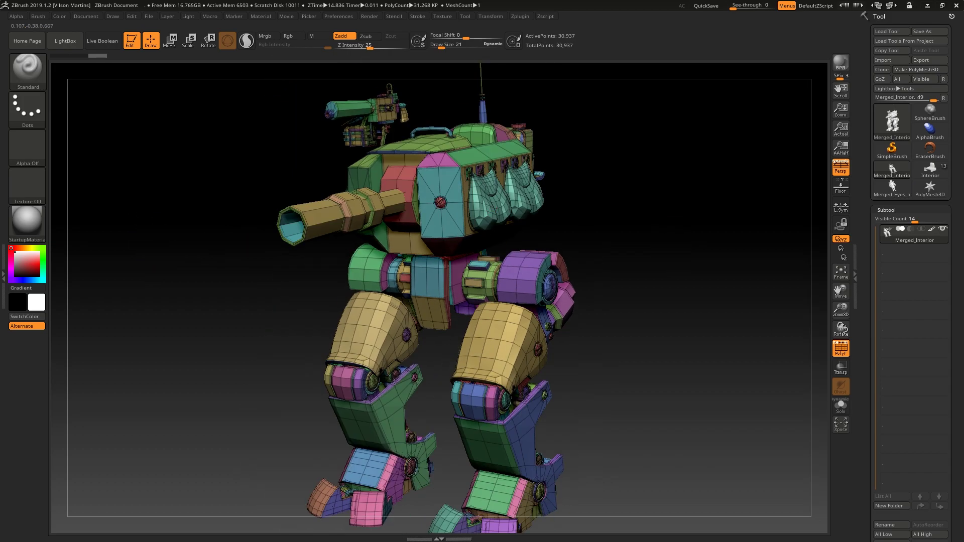
pyautogui.moveTo(650, 176); pyautogui.dragTo(654, 197)
# Assign the whole robot to a single polygroup and check it with the polyframe display toggled
pyautogui.hotkey('ctrl', 'w')
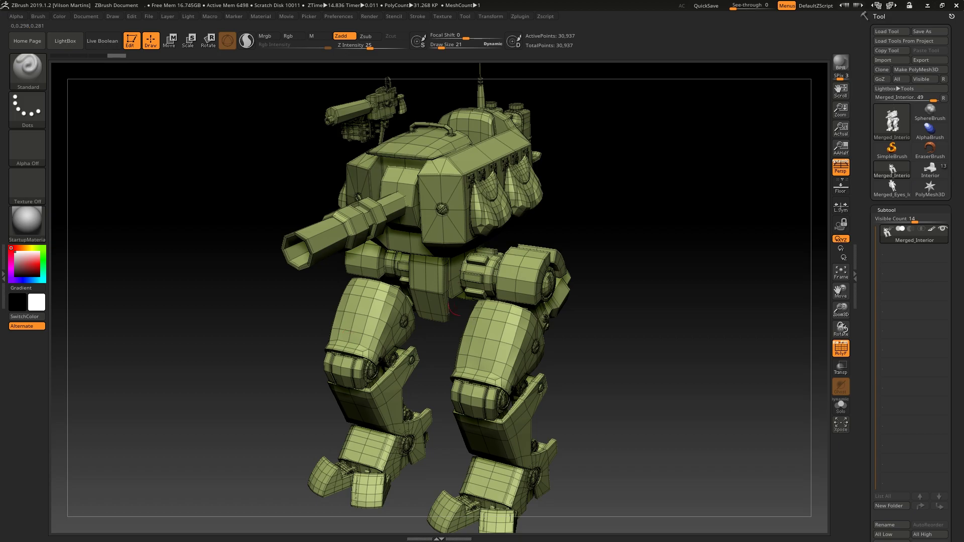
pyautogui.hotkey('shift', 'f')
pyautogui.moveTo(602, 273)
pyautogui.mouseDown()
pyautogui.moveTo(734, 269)
pyautogui.moveTo(527, 279)
pyautogui.mouseUp()
pyautogui.moveTo(653, 276)
pyautogui.mouseDown()
pyautogui.moveTo(492, 274)
pyautogui.moveTo(607, 276)
pyautogui.mouseUp()
pyautogui.moveTo(492, 271)
pyautogui.keyDown('alt'); pyautogui.mouseDown()
pyautogui.moveTo(687, 250)
pyautogui.moveTo(672, 136)
pyautogui.mouseUp(); pyautogui.keyUp('alt')
pyautogui.moveTo(662, 106); pyautogui.dragTo(573, 140)
pyautogui.moveTo(588, 180); pyautogui.dragTo(650, 222)
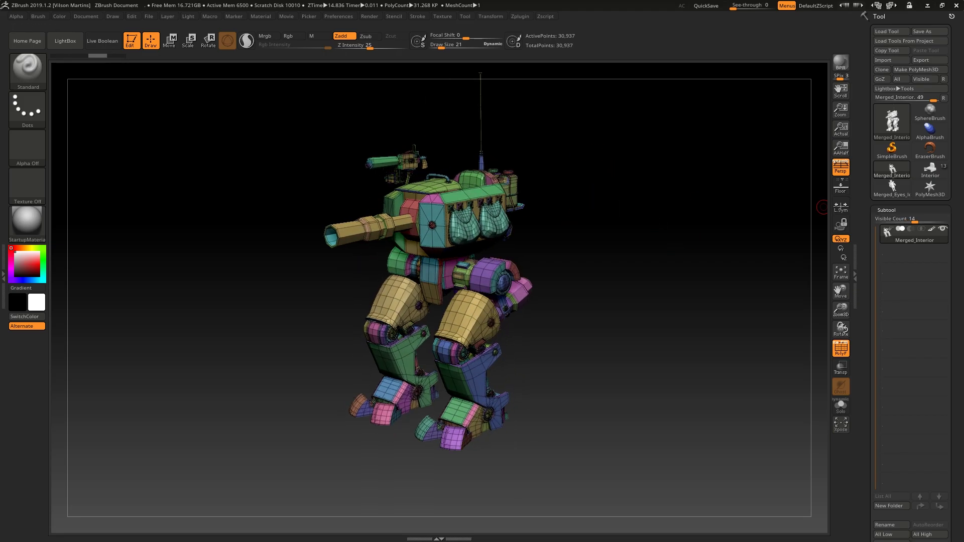
# Divide the robot into polygroups by topology continuity with Auto Groups and check the turret and pouches up close
pyautogui.click(885, 210)
pyautogui.moveTo(933, 351); pyautogui.dragTo(933, 211)
pyautogui.click(890, 215)
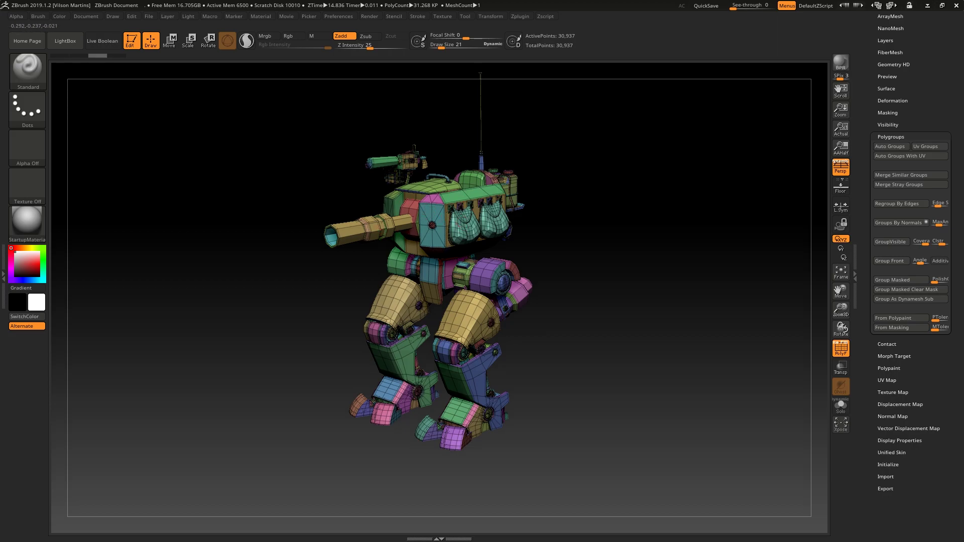
pyautogui.moveTo(653, 235); pyautogui.dragTo(737, 228)
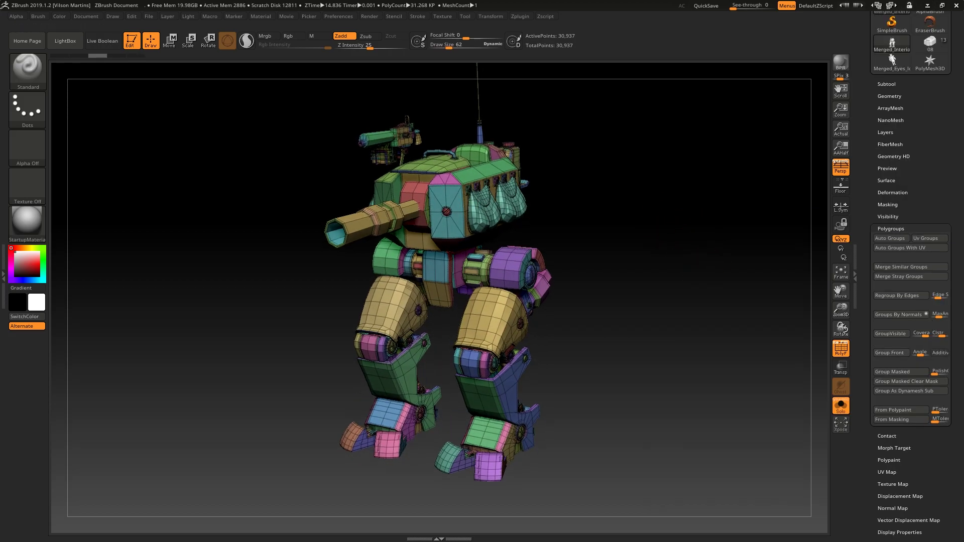
pyautogui.moveTo(954, 238); pyautogui.dragTo(955, 202)
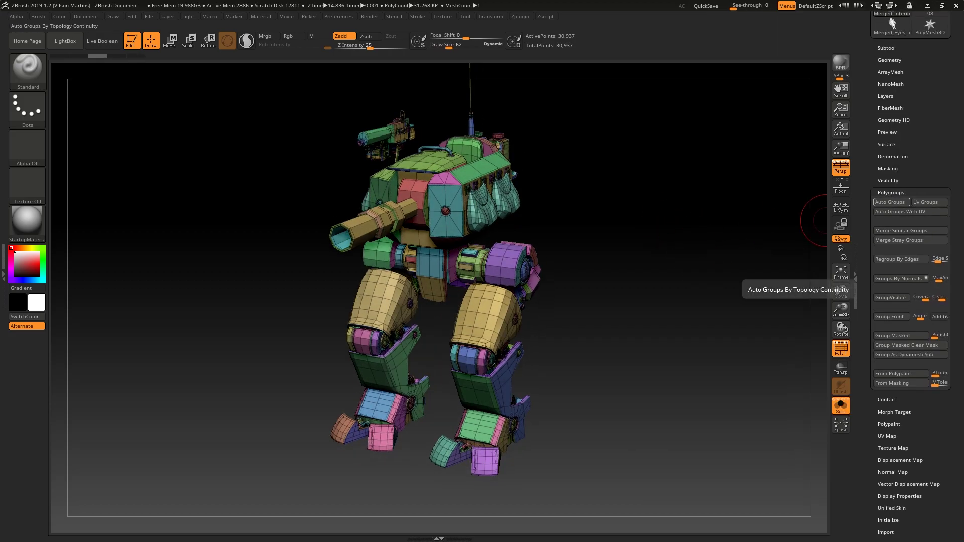
pyautogui.click(891, 204)
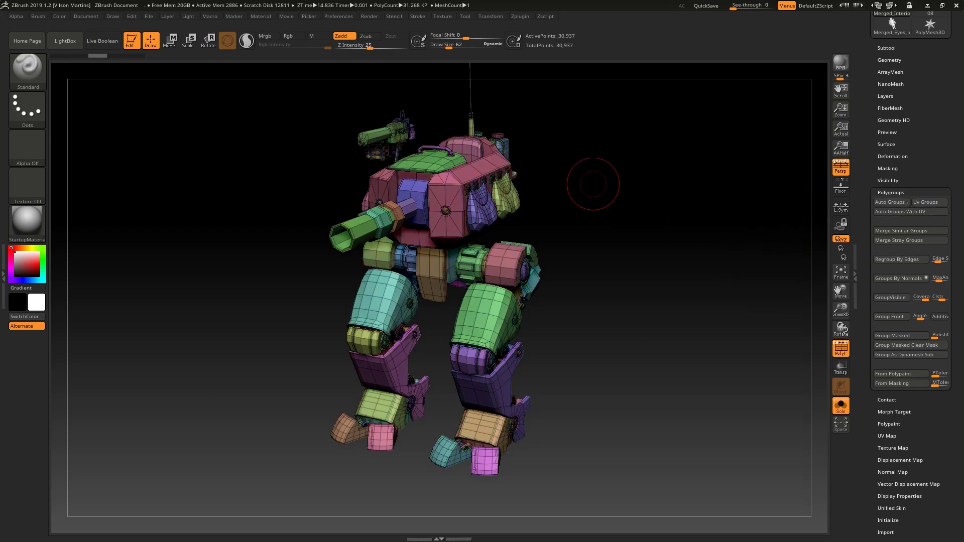
pyautogui.keyDown('alt'); pyautogui.moveTo(592, 190); pyautogui.dragTo(431, 298); pyautogui.keyUp('alt')
pyautogui.keyDown('alt'); pyautogui.moveTo(479, 183); pyautogui.dragTo(420, 266); pyautogui.keyUp('alt')
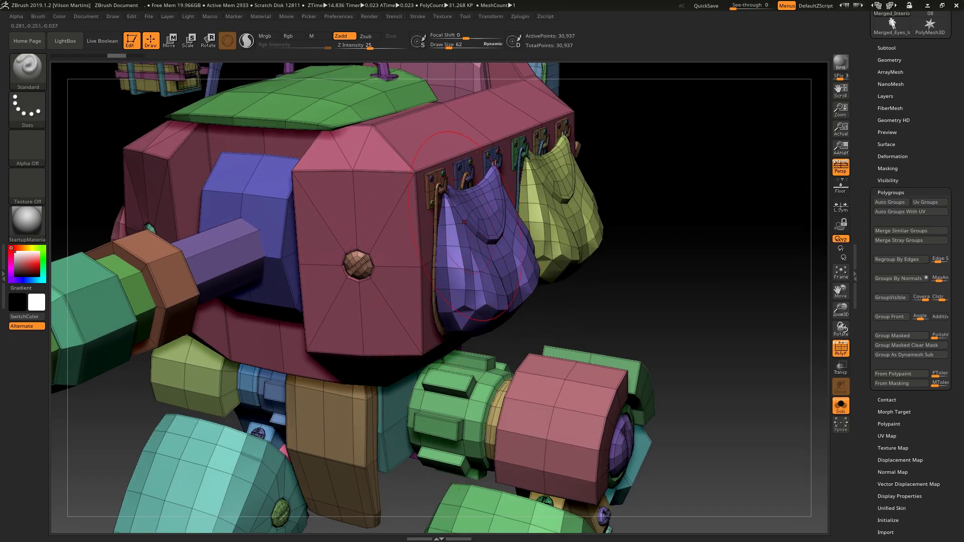
# Merge the entire robot into one polygroup and regroup it by separate mesh pieces with Auto Groups
pyautogui.hotkey('ctrl', 'w')
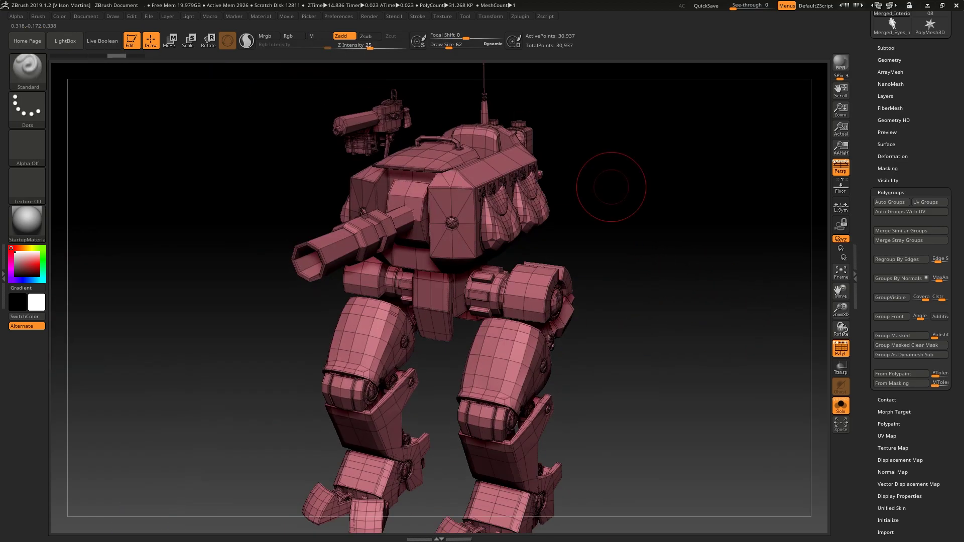
pyautogui.moveTo(612, 187); pyautogui.dragTo(573, 246)
pyautogui.keyDown('alt'); pyautogui.moveTo(574, 246); pyautogui.dragTo(537, 342); pyautogui.keyUp('alt')
pyautogui.keyDown('alt'); pyautogui.moveTo(542, 171); pyautogui.dragTo(564, 273); pyautogui.keyUp('alt')
pyautogui.click(891, 202)
pyautogui.moveTo(652, 221); pyautogui.dragTo(667, 311)
pyautogui.moveTo(456, 258); pyautogui.dragTo(430, 233)
pyautogui.moveTo(455, 171)
pyautogui.mouseDown(button='right')
pyautogui.moveTo(452, 206)
pyautogui.moveTo(447, 189)
pyautogui.moveTo(495, 213)
pyautogui.moveTo(448, 219)
pyautogui.mouseUp(button='right')
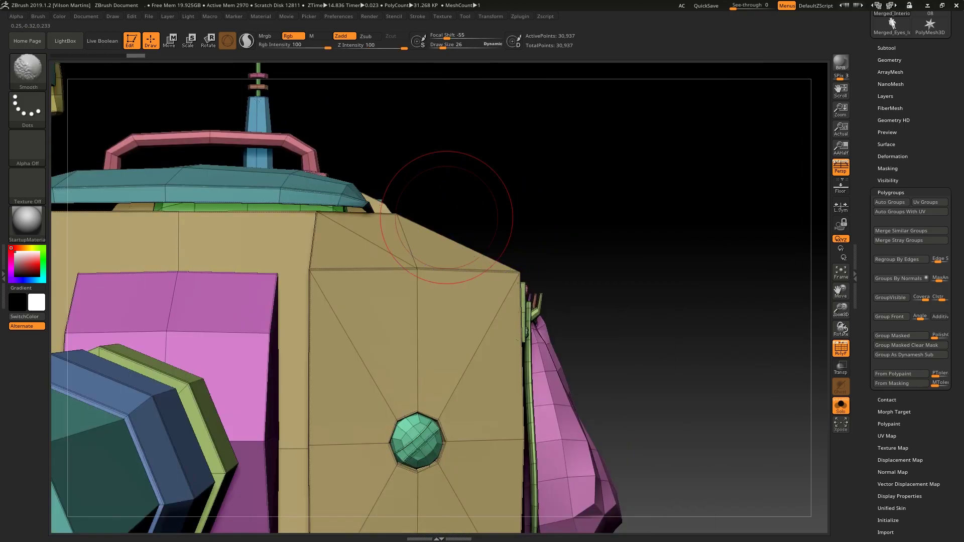
pyautogui.moveTo(568, 279); pyautogui.dragTo(485, 246, button='right')
pyautogui.keyDown('alt'); pyautogui.moveTo(622, 306); pyautogui.dragTo(565, 254, button='right'); pyautogui.keyUp('alt')
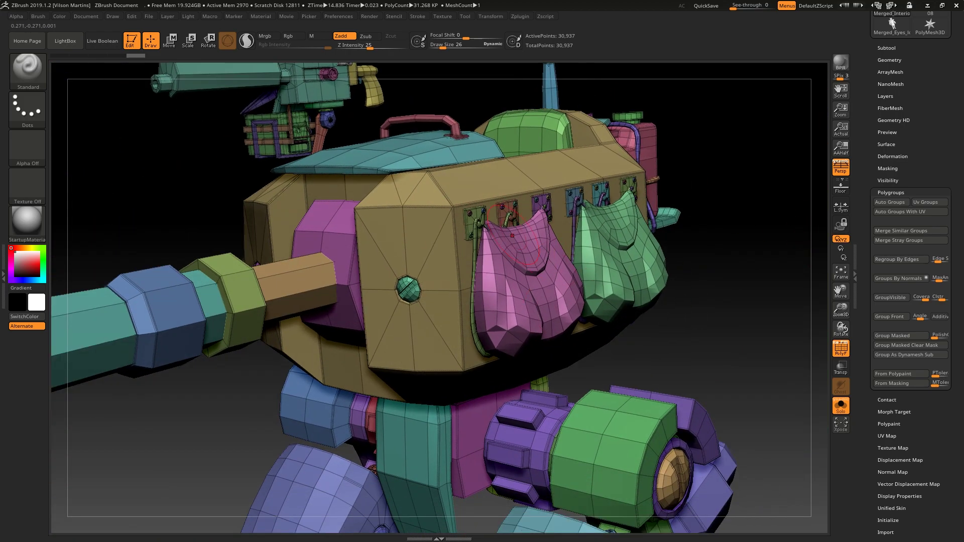
# Isolate the front side pouch's polygroup, view it from different angles and show the full robot again
pyautogui.keyDown('ctrl'); pyautogui.keyDown('shift'); pyautogui.click(531, 239); pyautogui.keyUp('shift'); pyautogui.keyUp('ctrl')
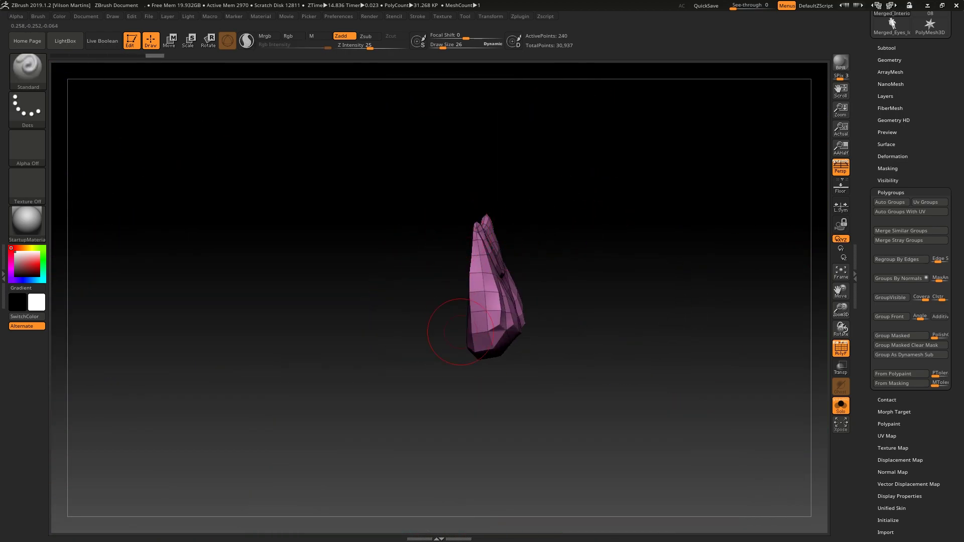
pyautogui.moveTo(460, 331); pyautogui.dragTo(500, 235)
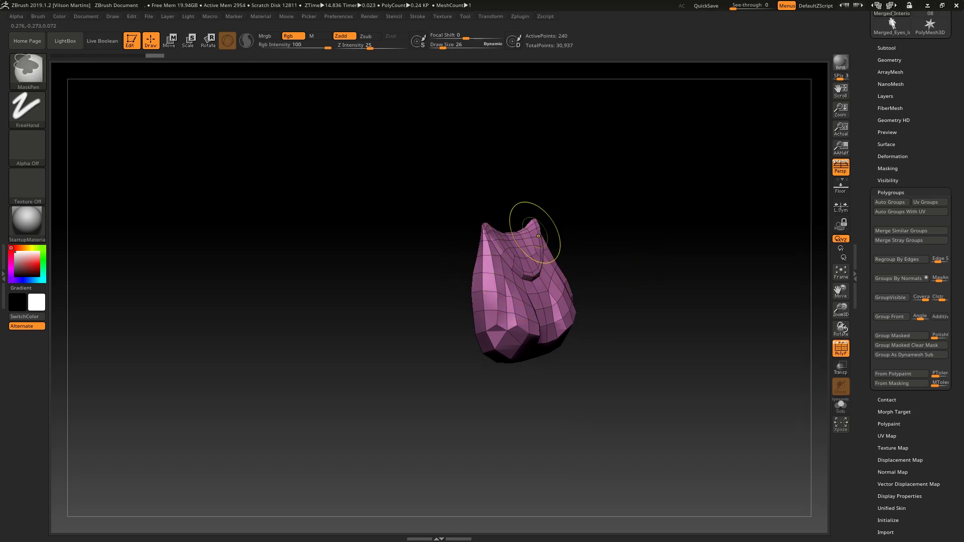
pyautogui.keyDown('ctrl'); pyautogui.keyDown('shift'); pyautogui.click(690, 209); pyautogui.keyUp('shift'); pyautogui.keyUp('ctrl')
pyautogui.moveTo(712, 209)
pyautogui.mouseDown()
pyautogui.moveTo(505, 194)
pyautogui.moveTo(478, 206)
pyautogui.mouseUp()
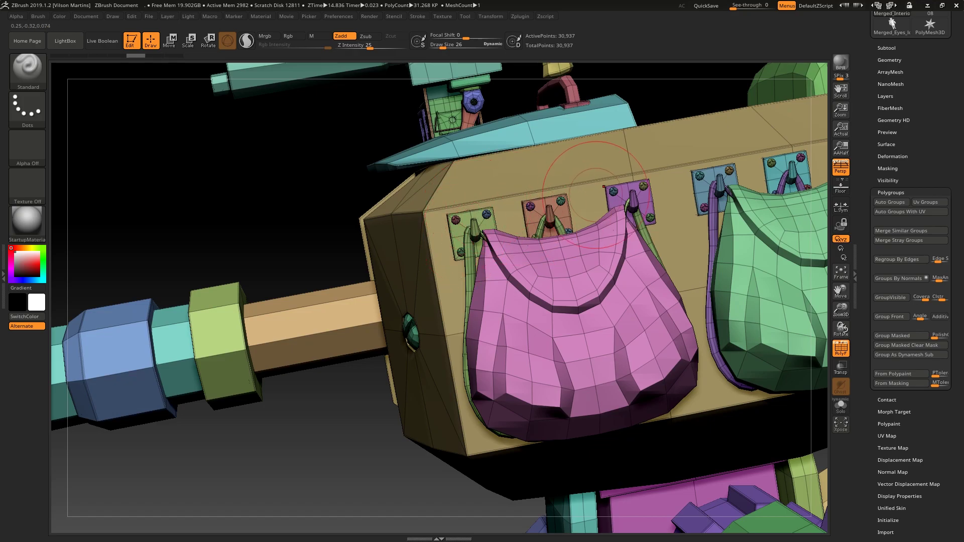
pyautogui.moveTo(596, 195); pyautogui.dragTo(702, 211, button='right')
pyautogui.keyDown('ctrl'); pyautogui.moveTo(568, 261); pyautogui.dragTo(550, 156, button='right'); pyautogui.keyUp('ctrl')
pyautogui.moveTo(657, 244); pyautogui.dragTo(621, 243, button='right')
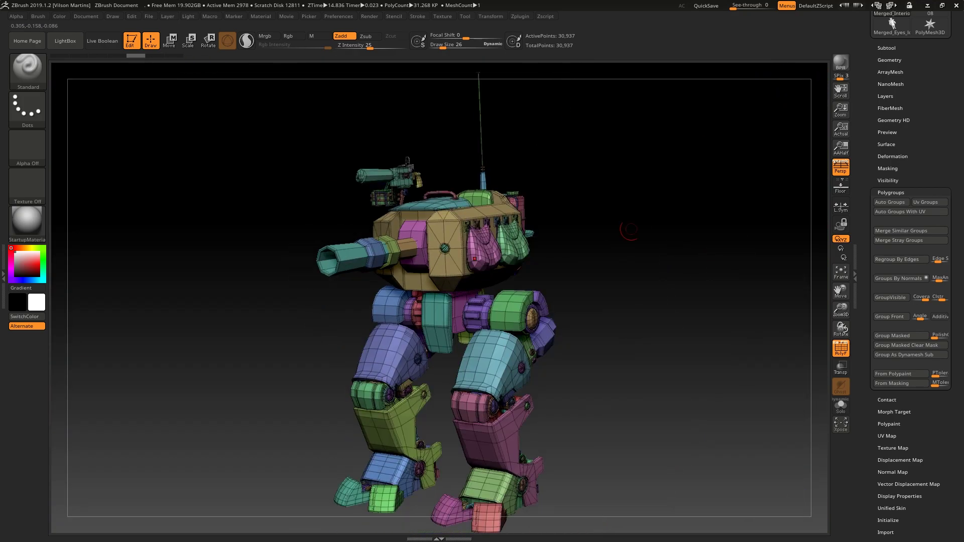
# Load the 08 tool in place of the merged robot and isolate its turret hull subtool with Solo
pyautogui.click(886, 49)
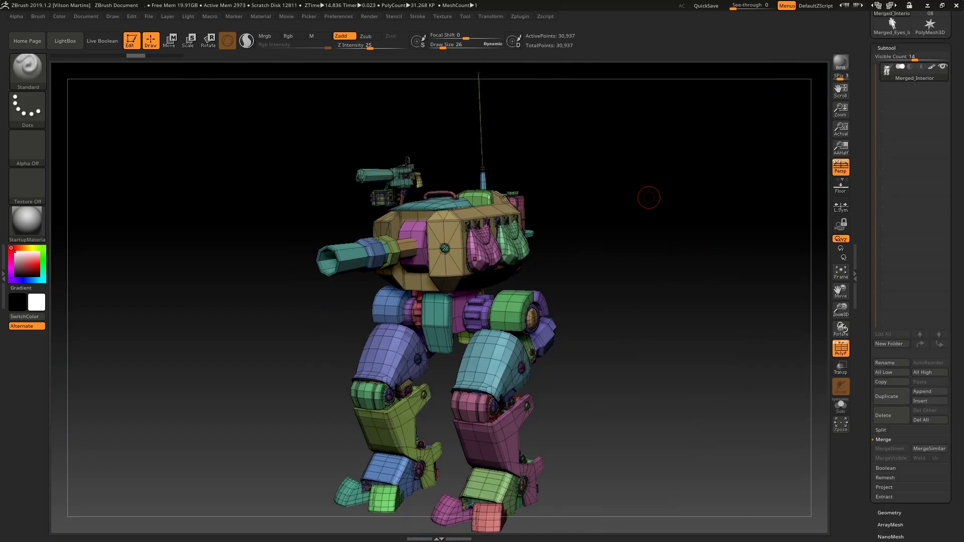
pyautogui.keyDown('alt'); pyautogui.moveTo(649, 197); pyautogui.dragTo(650, 188, button='right'); pyautogui.keyUp('alt')
pyautogui.moveTo(929, 42); pyautogui.dragTo(930, 171)
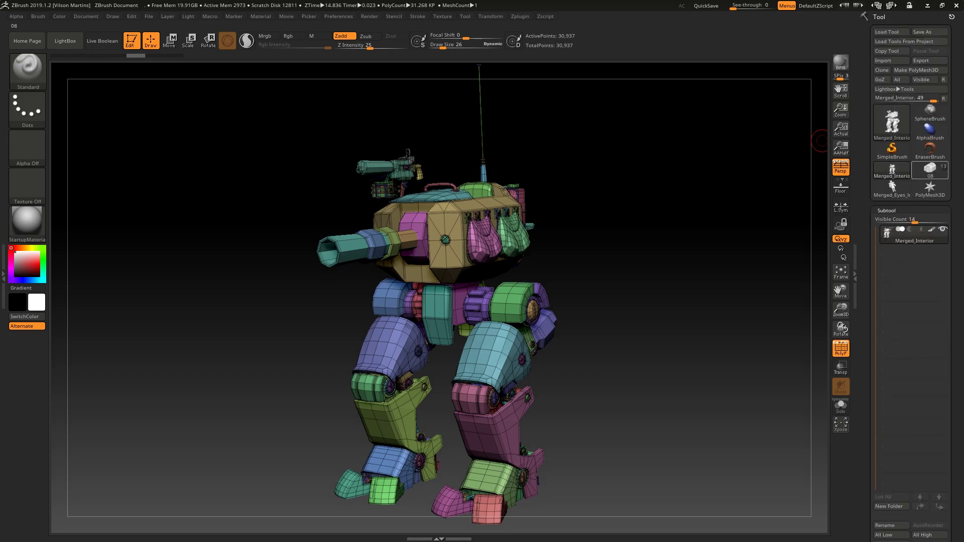
pyautogui.click(929, 170)
pyautogui.click(840, 406)
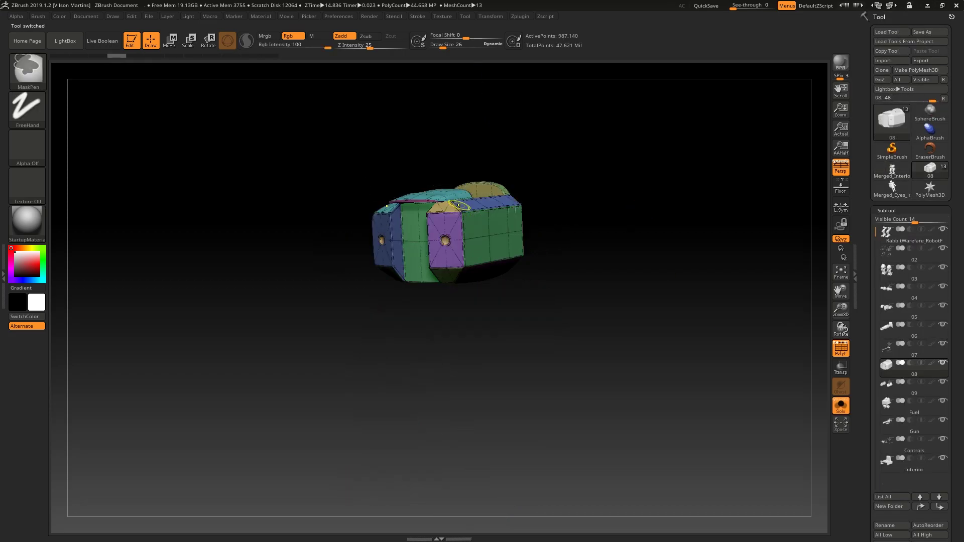
# Step the 08 hull subtool down to its lowest subdivision level
pyautogui.hotkey('shift', 'd')
pyautogui.hotkey('shift', 'd')
pyautogui.hotkey('shift', 'd')
pyautogui.hotkey('shift', 'd')
pyautogui.hotkey('shift', 'd')
pyautogui.hotkey('shift', 'd')
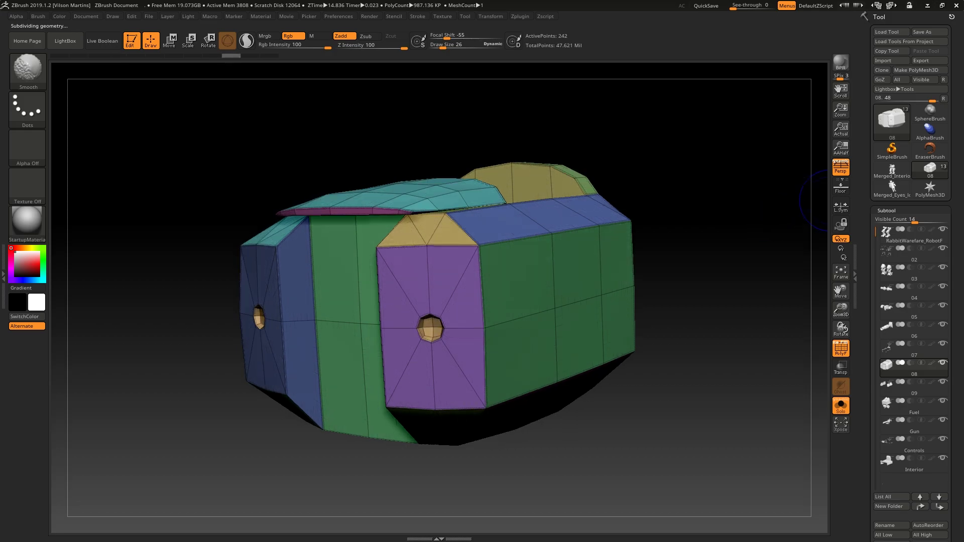
# Regroup the 08 hull by topology with Auto Groups and inspect the hull and hatch from several angles
pyautogui.click(886, 210)
pyautogui.click(890, 355)
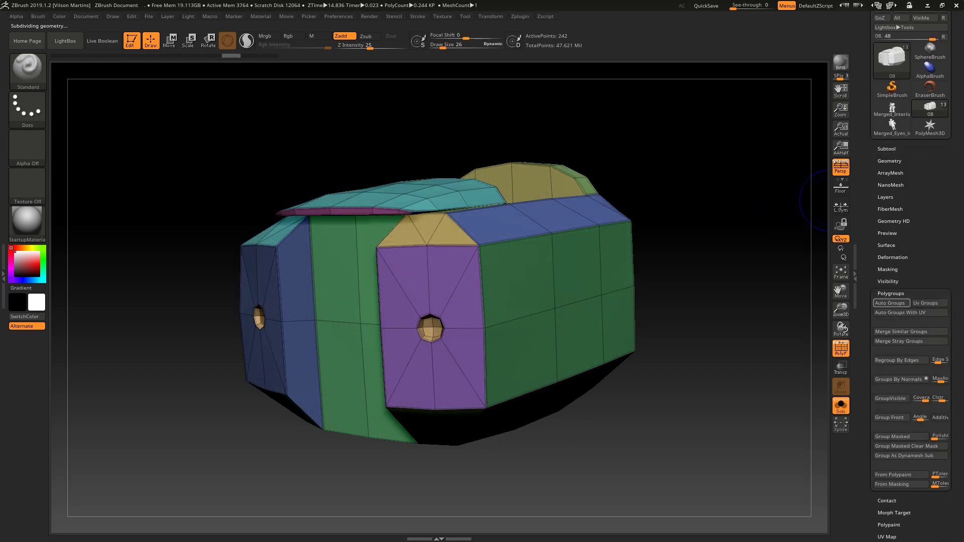
pyautogui.click(889, 303)
pyautogui.moveTo(727, 172); pyautogui.dragTo(591, 165)
pyautogui.moveTo(591, 165); pyautogui.dragTo(481, 160, button='right')
pyautogui.moveTo(396, 276); pyautogui.dragTo(461, 253, button='right')
pyautogui.keyDown('alt'); pyautogui.moveTo(376, 312); pyautogui.dragTo(721, 207); pyautogui.keyUp('alt')
pyautogui.moveTo(762, 175); pyautogui.dragTo(805, 221)
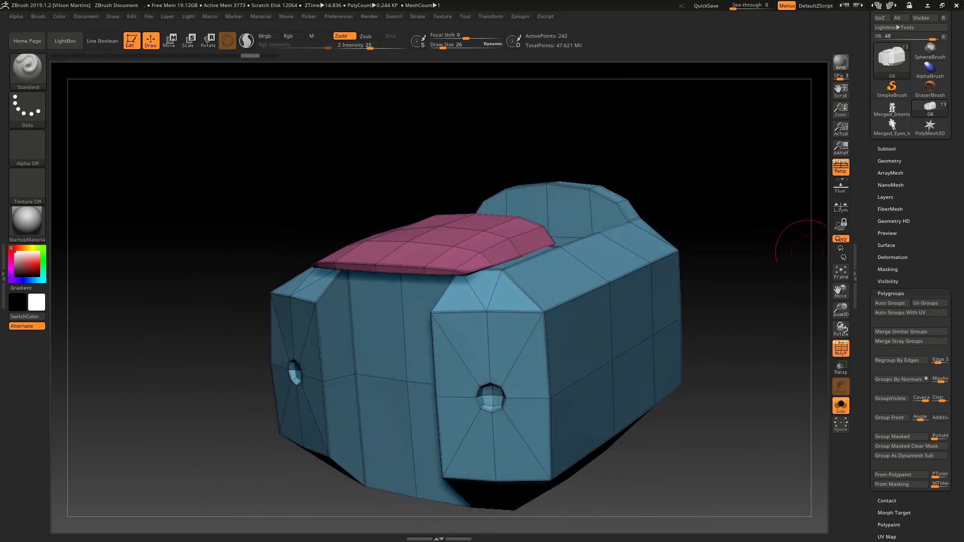
pyautogui.moveTo(757, 219); pyautogui.dragTo(824, 214)
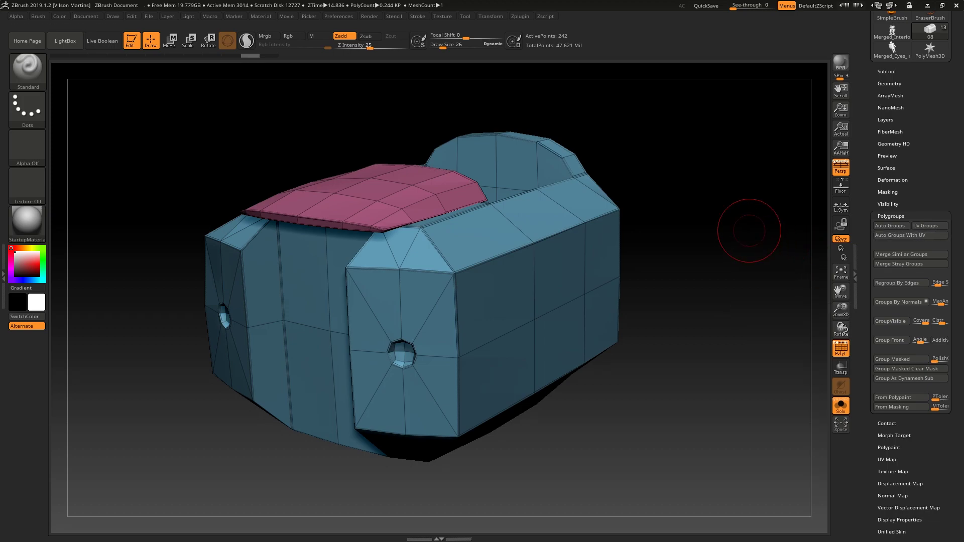
pyautogui.moveTo(639, 99)
pyautogui.mouseDown()
pyautogui.moveTo(714, 159)
pyautogui.moveTo(703, 181)
pyautogui.moveTo(722, 144)
pyautogui.mouseUp()
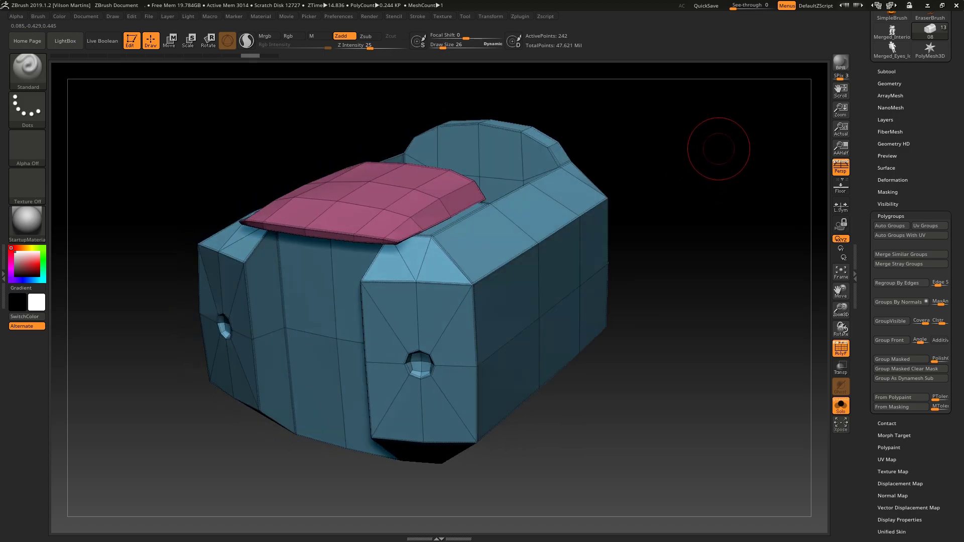
pyautogui.moveTo(747, 186)
pyautogui.mouseDown()
pyautogui.moveTo(734, 182)
pyautogui.moveTo(736, 168)
pyautogui.moveTo(501, 252)
pyautogui.mouseUp()
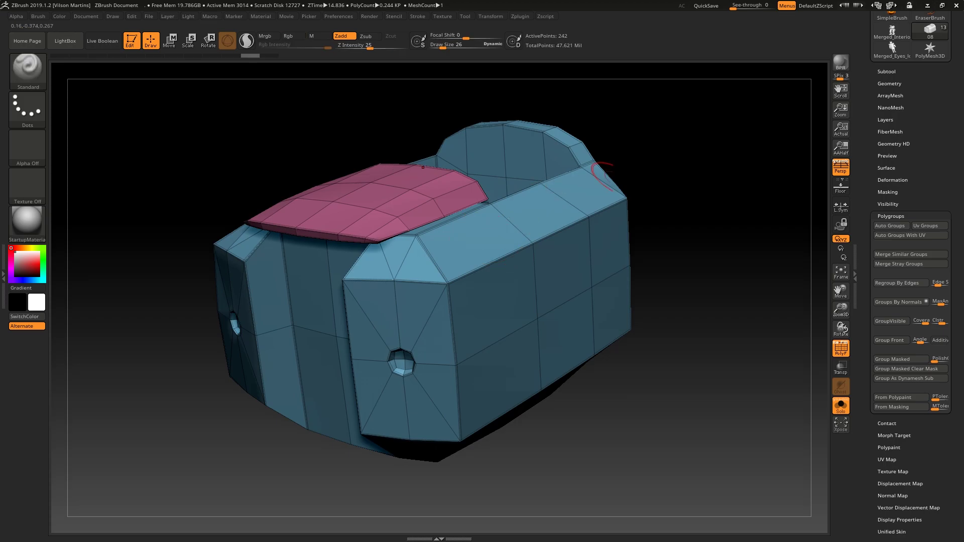
# Group the 08 hull by UV tiles with UV Groups and view it from the front
pyautogui.moveTo(916, 244); pyautogui.dragTo(916, 237)
pyautogui.click(929, 219)
pyautogui.moveTo(687, 216)
pyautogui.mouseDown()
pyautogui.moveTo(773, 171)
pyautogui.moveTo(682, 220)
pyautogui.moveTo(747, 208)
pyautogui.moveTo(738, 211)
pyautogui.mouseUp()
pyautogui.moveTo(645, 215); pyautogui.dragTo(605, 229)
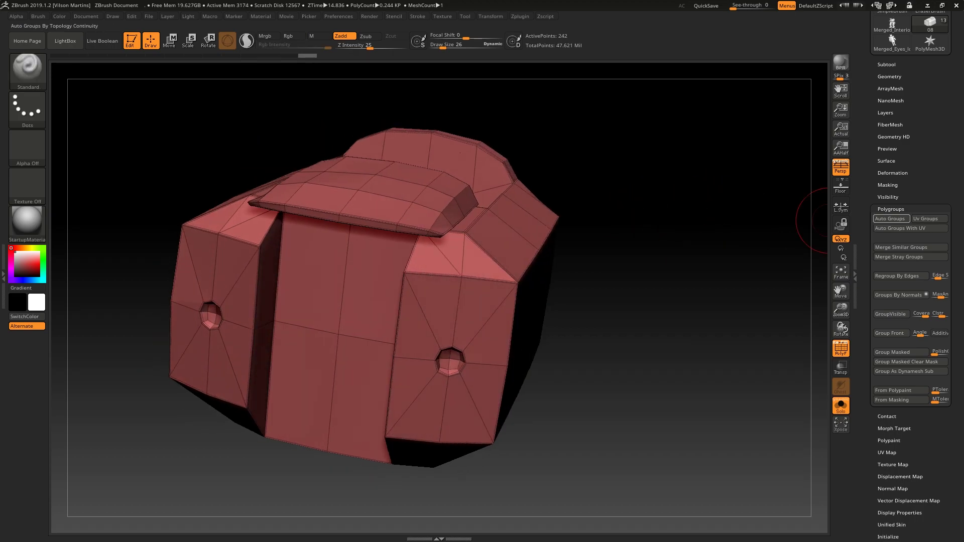
# Reapply Auto Groups to the 08 hull so its polygroups follow the separate mesh pieces
pyautogui.click(890, 219)
pyautogui.moveTo(665, 149); pyautogui.dragTo(646, 168)
pyautogui.moveTo(723, 165)
pyautogui.mouseDown()
pyautogui.moveTo(695, 160)
pyautogui.moveTo(711, 140)
pyautogui.mouseUp()
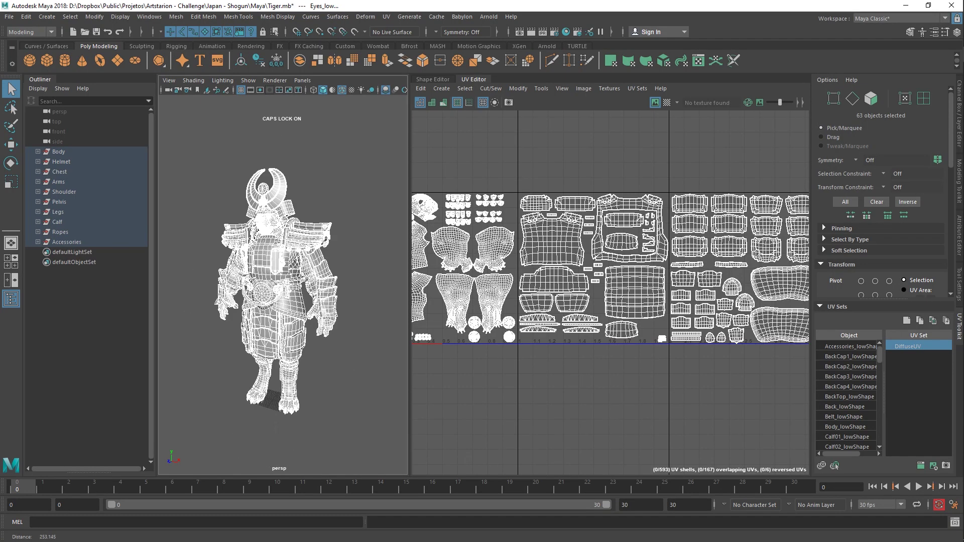
# Switch to Maya, view the samurai closely and select its ShoulderA_low armour mesh
pyautogui.keyDown('alt'); pyautogui.moveTo(266, 284); pyautogui.dragTo(307, 276); pyautogui.keyUp('alt')
pyautogui.keyDown('alt'); pyautogui.moveTo(281, 281); pyautogui.dragTo(352, 281, button='right'); pyautogui.keyUp('alt')
pyautogui.keyDown('alt'); pyautogui.moveTo(311, 279); pyautogui.dragTo(281, 289); pyautogui.keyUp('alt')
pyautogui.keyDown('alt'); pyautogui.moveTo(331, 286); pyautogui.dragTo(281, 286, button='right'); pyautogui.keyUp('alt')
pyautogui.click(362, 150)
pyautogui.click(335, 210)
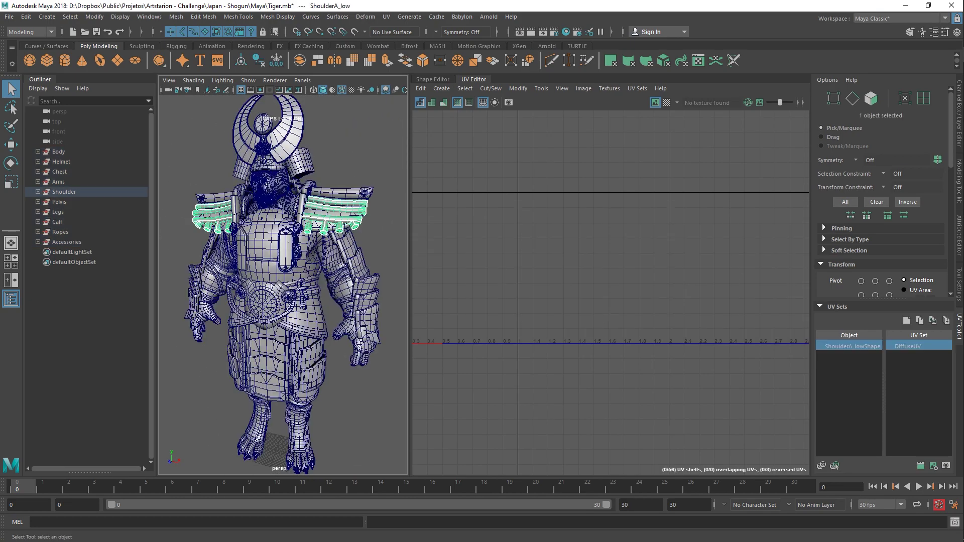
# Select all of the samurai's meshes and view their layout across the tiles in the UV Editor
pyautogui.scroll(-5, 283, 284)
pyautogui.moveTo(200, 161); pyautogui.dragTo(367, 417)
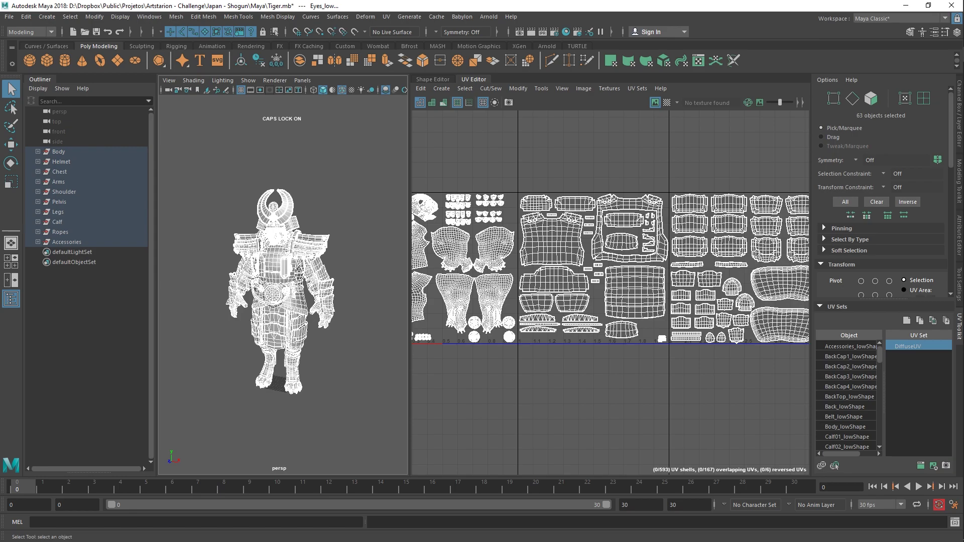
pyautogui.keyDown('alt'); pyautogui.moveTo(572, 286); pyautogui.dragTo(646, 279, button='middle'); pyautogui.keyUp('alt')
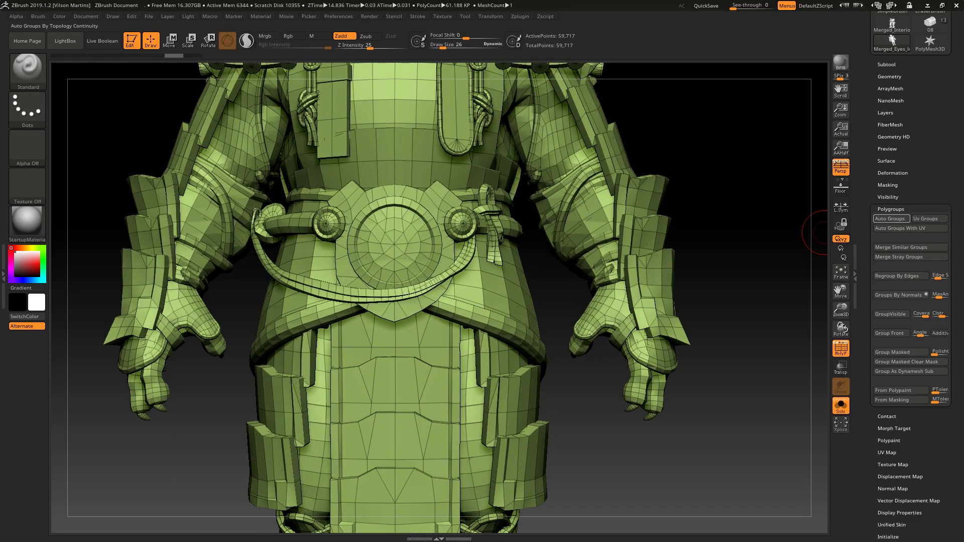
# Switch back to ZBrush, try Auto Groups and UV Groups on the samurai with draw size 62, and undo the UV grouping
pyautogui.click(891, 218)
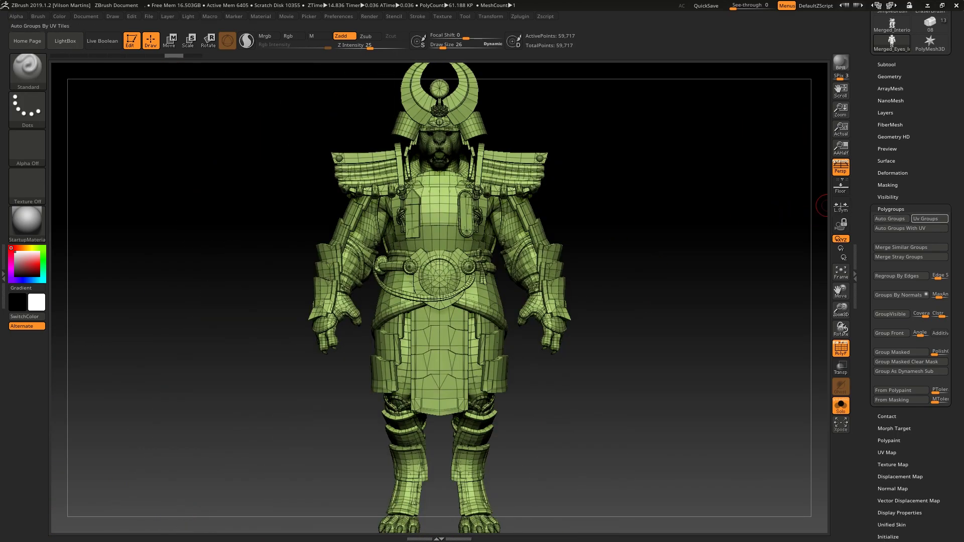
pyautogui.click(926, 219)
pyautogui.press('s')
pyautogui.moveTo(606, 182); pyautogui.dragTo(612, 182)
pyautogui.moveTo(664, 160); pyautogui.dragTo(602, 312)
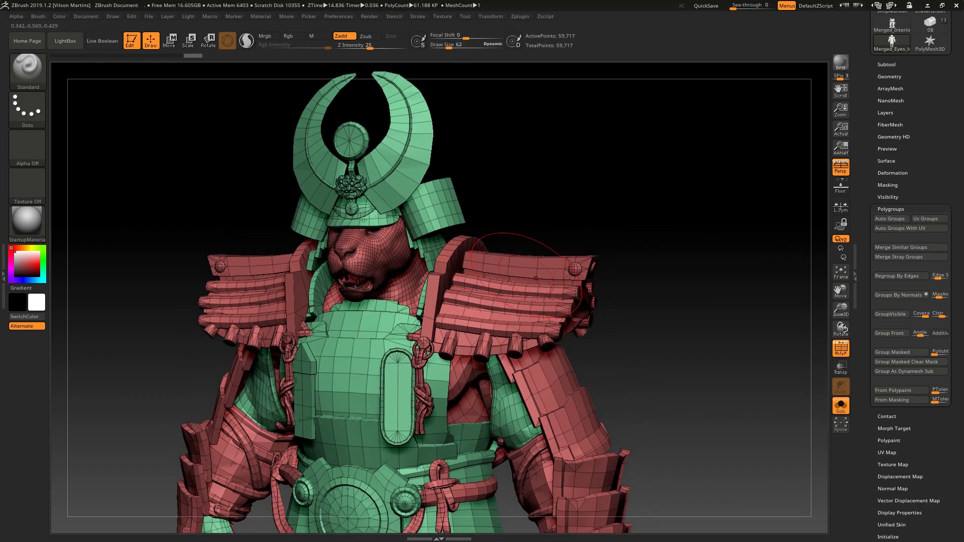
pyautogui.moveTo(545, 221); pyautogui.dragTo(585, 222)
pyautogui.hotkey('ctrl', 'z')
# Apply UV Groups to the samurai again and view the full figure's grouping by UV tile
pyautogui.keyDown('alt'); pyautogui.moveTo(590, 169); pyautogui.dragTo(668, 234); pyautogui.keyUp('alt')
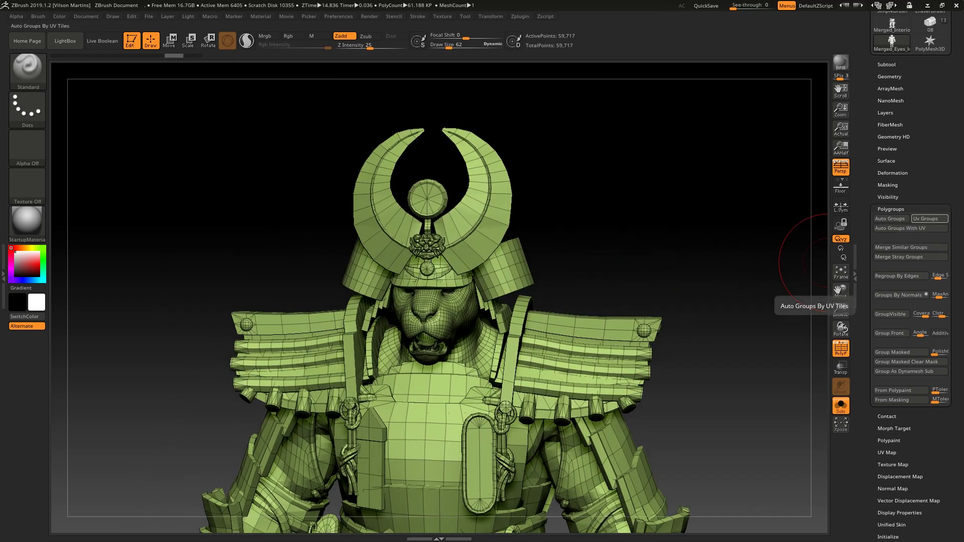
pyautogui.click(928, 219)
pyautogui.keyDown('alt'); pyautogui.moveTo(674, 291); pyautogui.dragTo(531, 221); pyautogui.keyUp('alt')
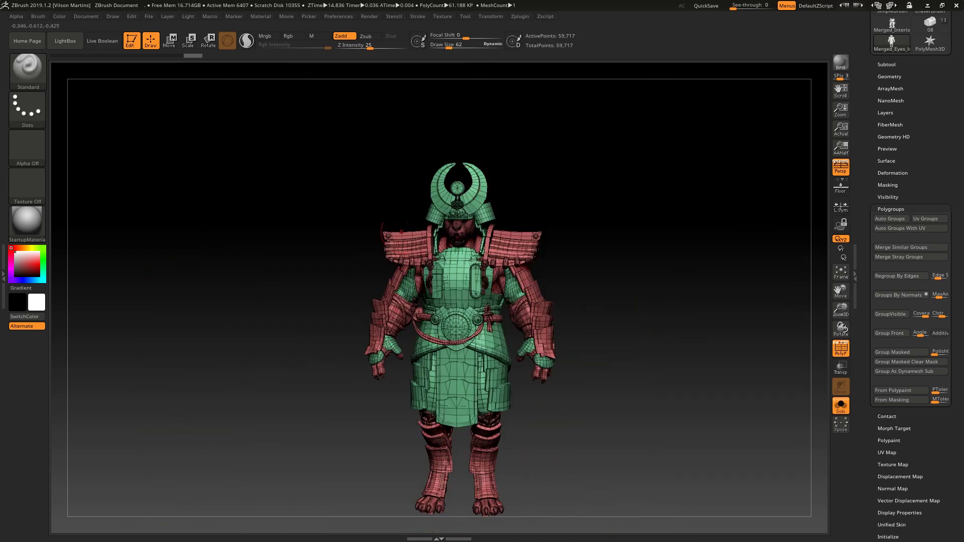
# Isolate the samurai's helmet group and the shoulder armour group in turn, restoring the whole figure after each
pyautogui.keyDown('alt'); pyautogui.moveTo(450, 244); pyautogui.dragTo(583, 156); pyautogui.keyUp('alt')
pyautogui.keyDown('alt'); pyautogui.moveTo(665, 235); pyautogui.dragTo(510, 205); pyautogui.keyUp('alt')
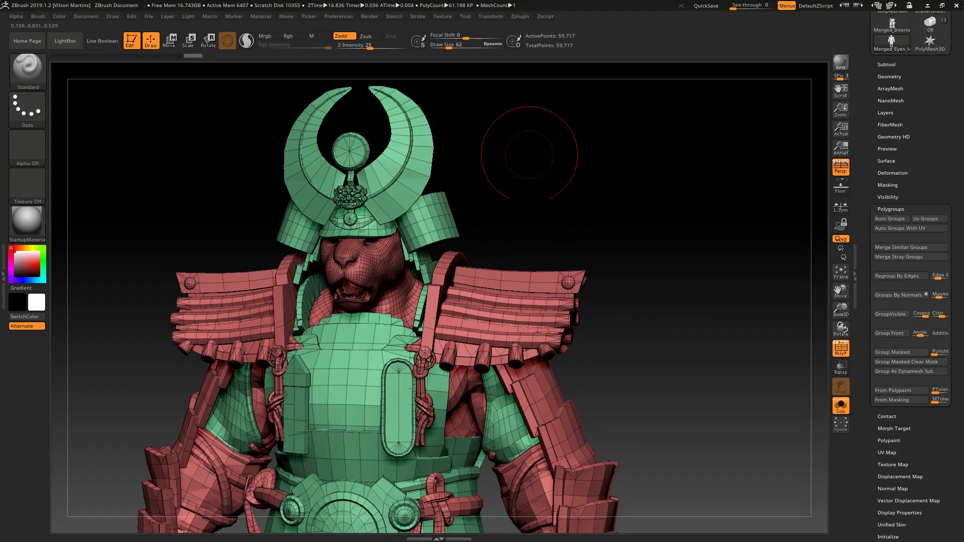
pyautogui.keyDown('ctrl'); pyautogui.keyDown('shift'); pyautogui.click(403, 160); pyautogui.keyUp('shift'); pyautogui.keyUp('ctrl')
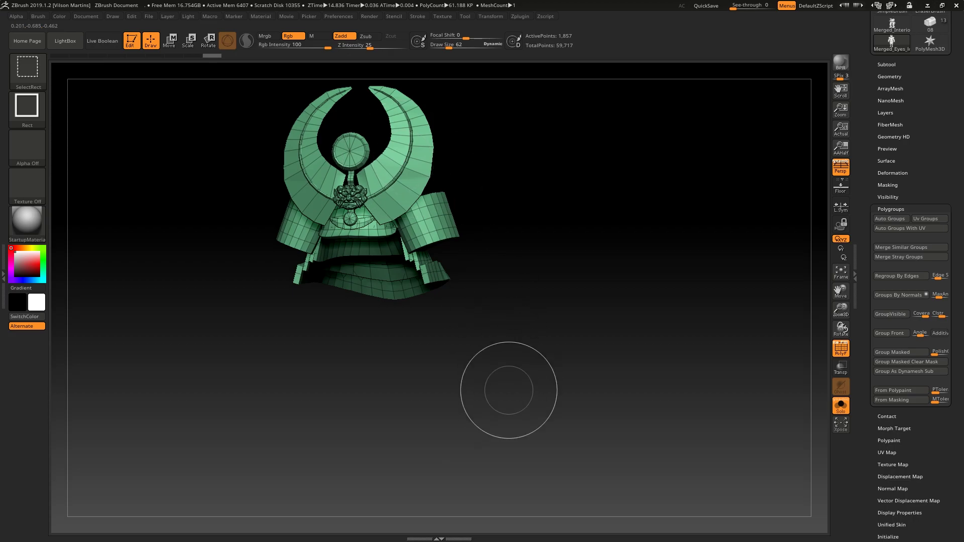
pyautogui.keyDown('ctrl'); pyautogui.keyDown('shift'); pyautogui.click(563, 172); pyautogui.keyUp('shift'); pyautogui.keyUp('ctrl')
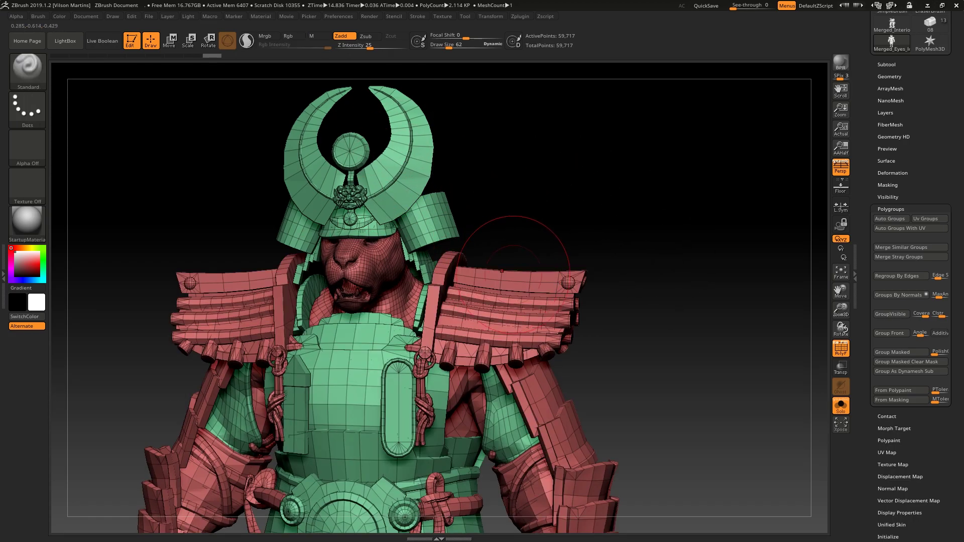
pyautogui.keyDown('ctrl'); pyautogui.keyDown('shift'); pyautogui.click(531, 272); pyautogui.keyUp('shift'); pyautogui.keyUp('ctrl')
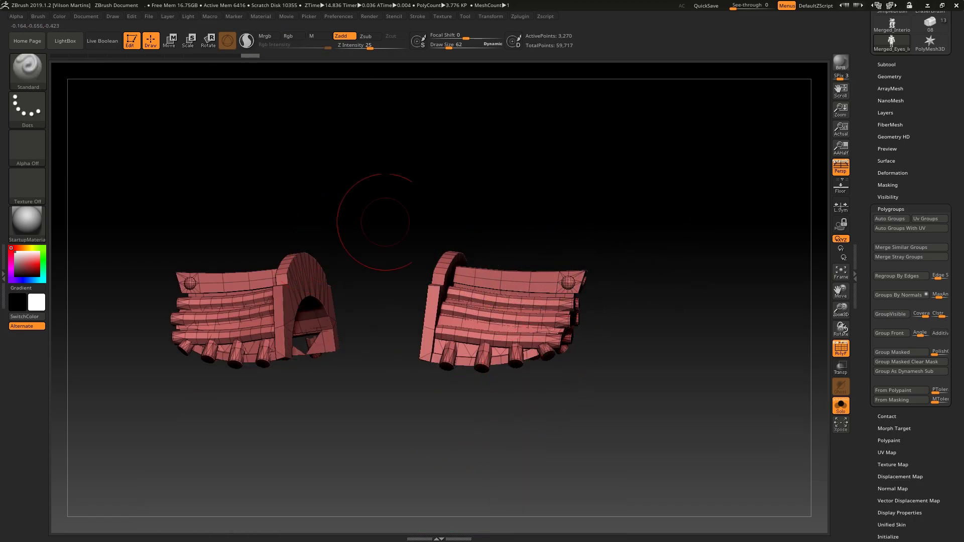
pyautogui.moveTo(547, 221); pyautogui.dragTo(617, 202)
pyautogui.keyDown('ctrl'); pyautogui.keyDown('shift'); pyautogui.click(618, 209); pyautogui.keyUp('shift'); pyautogui.keyUp('ctrl')
# Examine more of the samurai's torso and armour groups by isolating them one by one, and view the full figure again
pyautogui.moveTo(667, 243); pyautogui.dragTo(713, 160)
pyautogui.keyDown('ctrl'); pyautogui.keyDown('shift'); pyautogui.click(456, 220); pyautogui.keyUp('shift'); pyautogui.keyUp('ctrl')
pyautogui.keyDown('alt'); pyautogui.moveTo(654, 214); pyautogui.dragTo(608, 86); pyautogui.keyUp('alt')
pyautogui.keyDown('ctrl'); pyautogui.keyDown('shift'); pyautogui.click(615, 100); pyautogui.keyUp('shift'); pyautogui.keyUp('ctrl')
pyautogui.keyDown('shift'); pyautogui.moveTo(627, 151); pyautogui.dragTo(662, 234); pyautogui.keyUp('shift')
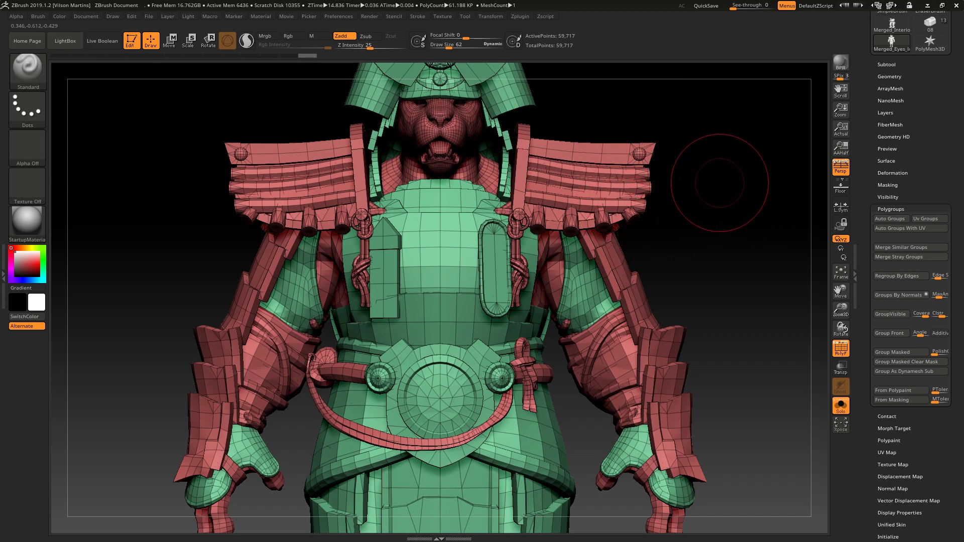
pyautogui.moveTo(728, 225)
pyautogui.keyDown('alt'); pyautogui.mouseDown()
pyautogui.moveTo(692, 327)
pyautogui.moveTo(652, 211)
pyautogui.mouseUp(); pyautogui.keyUp('alt')
pyautogui.moveTo(652, 211)
pyautogui.mouseDown()
pyautogui.moveTo(610, 215)
pyautogui.moveTo(691, 161)
pyautogui.moveTo(675, 234)
pyautogui.moveTo(625, 132)
pyautogui.moveTo(608, 258)
pyautogui.moveTo(620, 213)
pyautogui.moveTo(572, 241)
pyautogui.mouseUp()
pyautogui.keyDown('ctrl'); pyautogui.keyDown('shift'); pyautogui.click(582, 235); pyautogui.keyUp('shift'); pyautogui.keyUp('ctrl')
pyautogui.keyDown('ctrl'); pyautogui.keyDown('shift'); pyautogui.click(675, 234); pyautogui.keyUp('shift'); pyautogui.keyUp('ctrl')
pyautogui.keyDown('ctrl'); pyautogui.keyDown('shift'); pyautogui.click(494, 275); pyautogui.keyUp('shift'); pyautogui.keyUp('ctrl')
pyautogui.keyDown('ctrl'); pyautogui.keyDown('shift'); pyautogui.click(611, 254); pyautogui.keyUp('shift'); pyautogui.keyUp('ctrl')
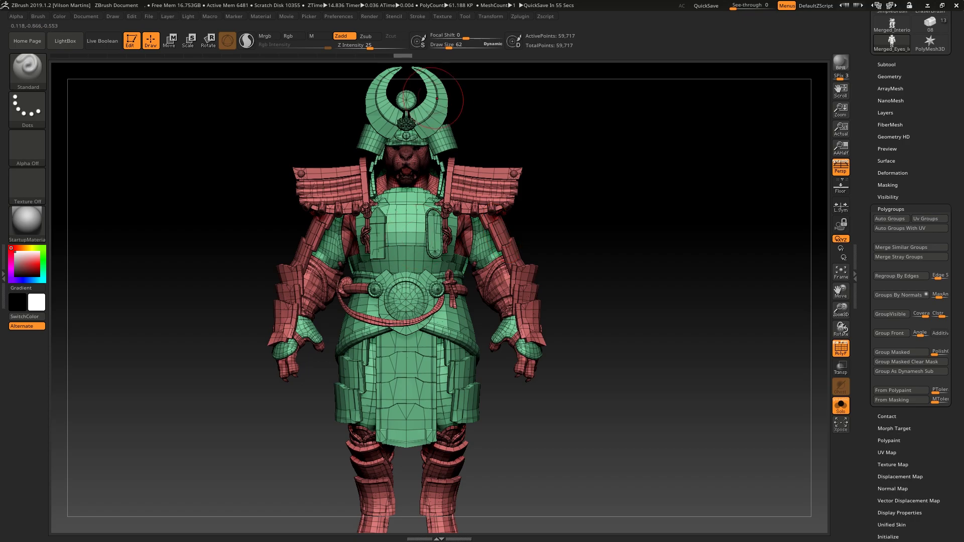
pyautogui.press('f')
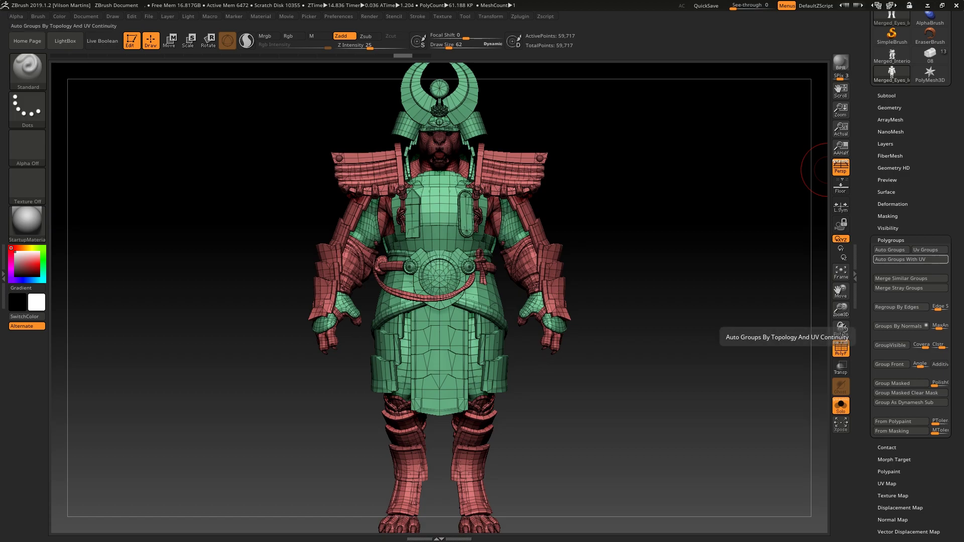
pyautogui.moveTo(653, 169); pyautogui.dragTo(726, 173)
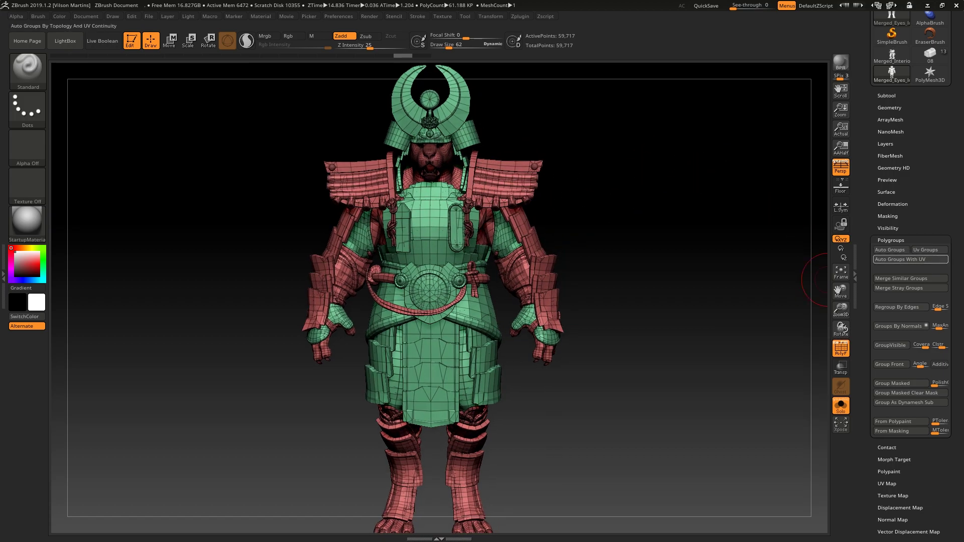
pyautogui.moveTo(699, 215); pyautogui.dragTo(422, 156)
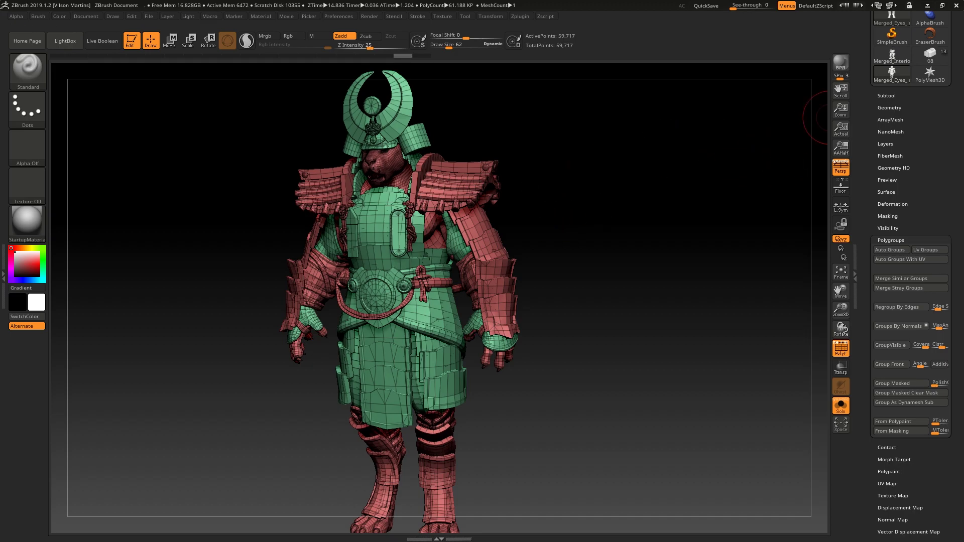
# Make the 08 part the active tool and frame it closely at an angle
pyautogui.scroll(5, 910, 200)
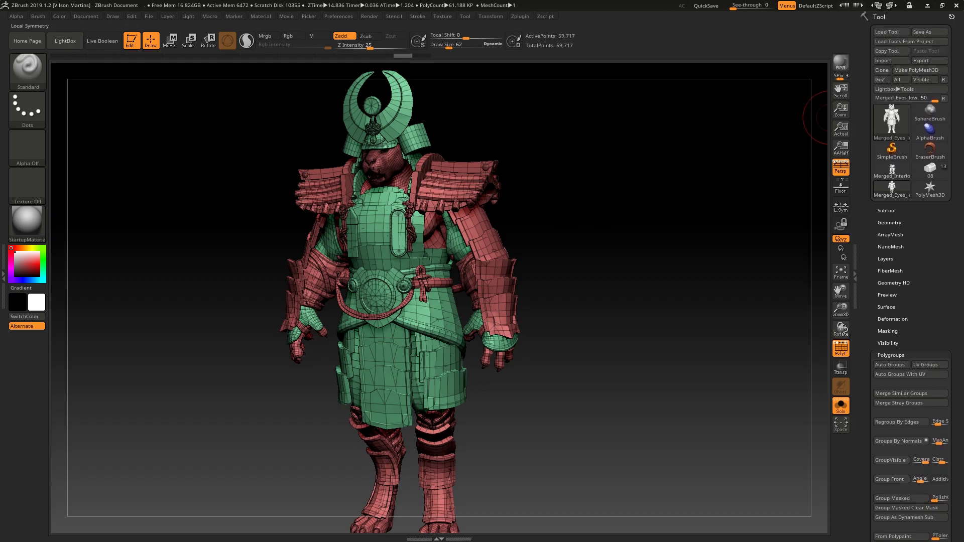
pyautogui.click(929, 171)
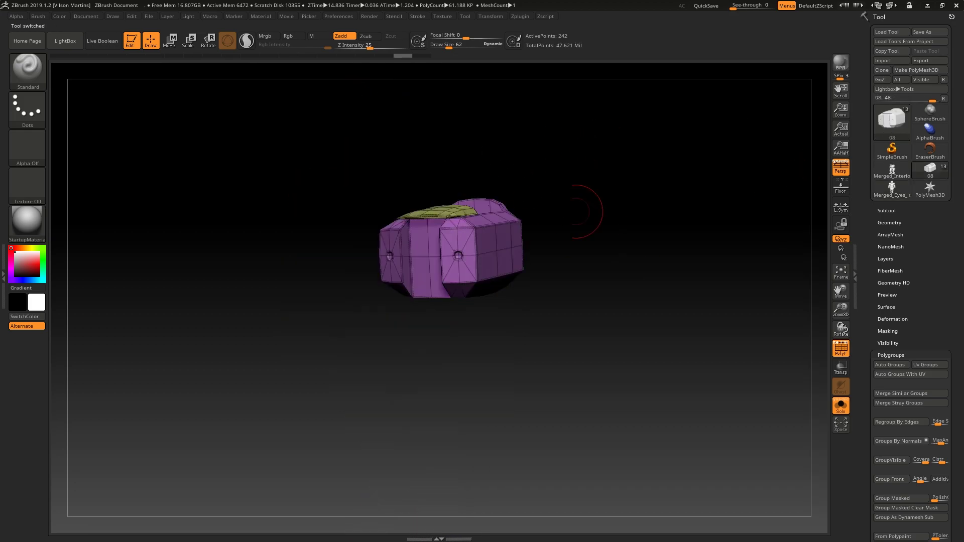
pyautogui.moveTo(500, 131); pyautogui.dragTo(484, 196)
pyautogui.press('f')
pyautogui.moveTo(713, 216); pyautogui.dragTo(683, 195)
pyautogui.moveTo(712, 246); pyautogui.dragTo(698, 293)
pyautogui.press('f')
# Create a texture map for the 08 part from its UV check and preview the UV layout
pyautogui.moveTo(864, 482); pyautogui.dragTo(865, 82)
pyautogui.click(893, 210)
pyautogui.moveTo(864, 201); pyautogui.dragTo(864, 345)
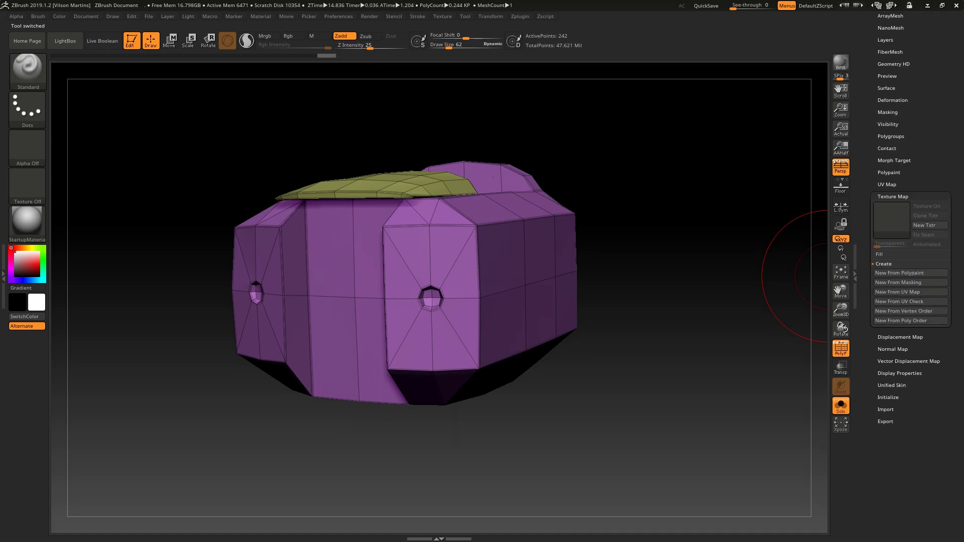
pyautogui.click(901, 301)
pyautogui.moveTo(891, 220)
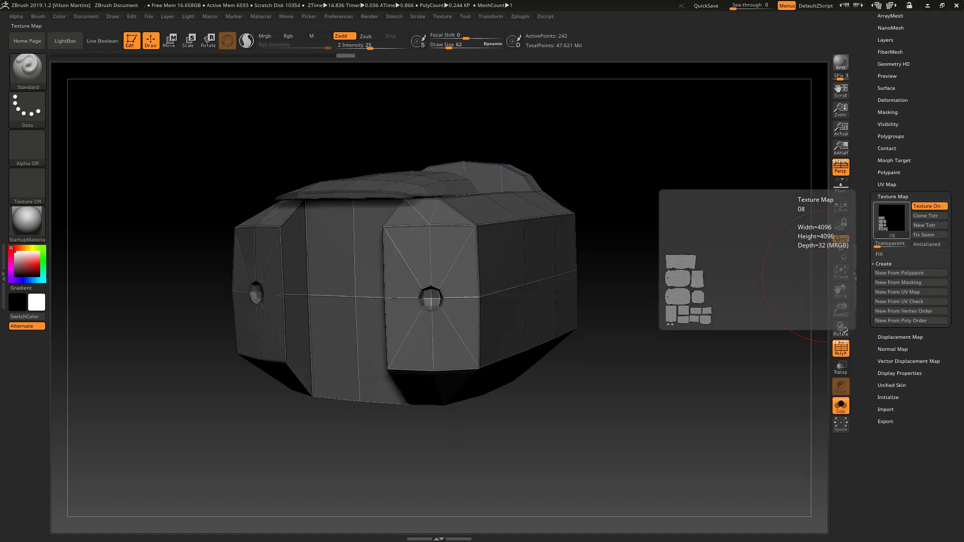
# Copy a screen capture of the UV layout preview and turn off the part's texture display
pyautogui.press('Print')
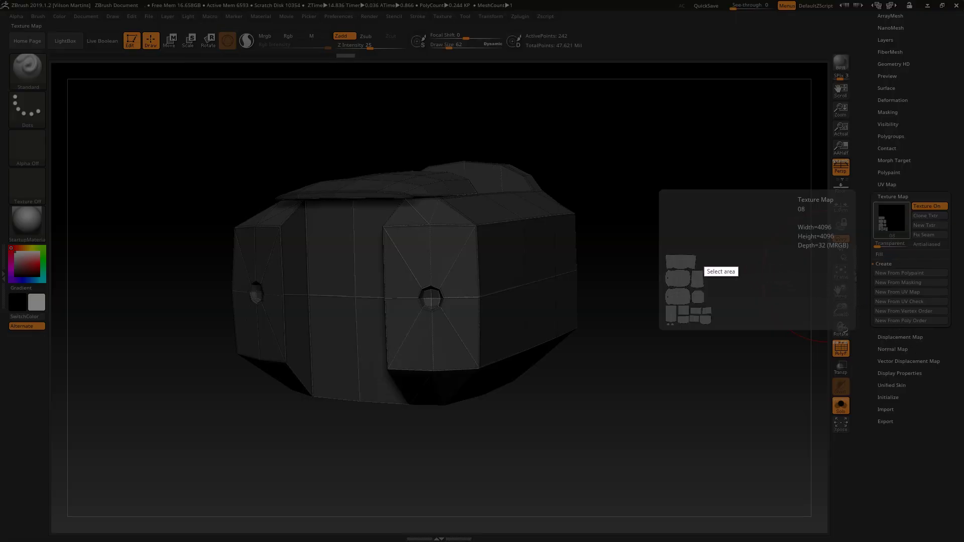
pyautogui.moveTo(639, 235); pyautogui.dragTo(725, 341)
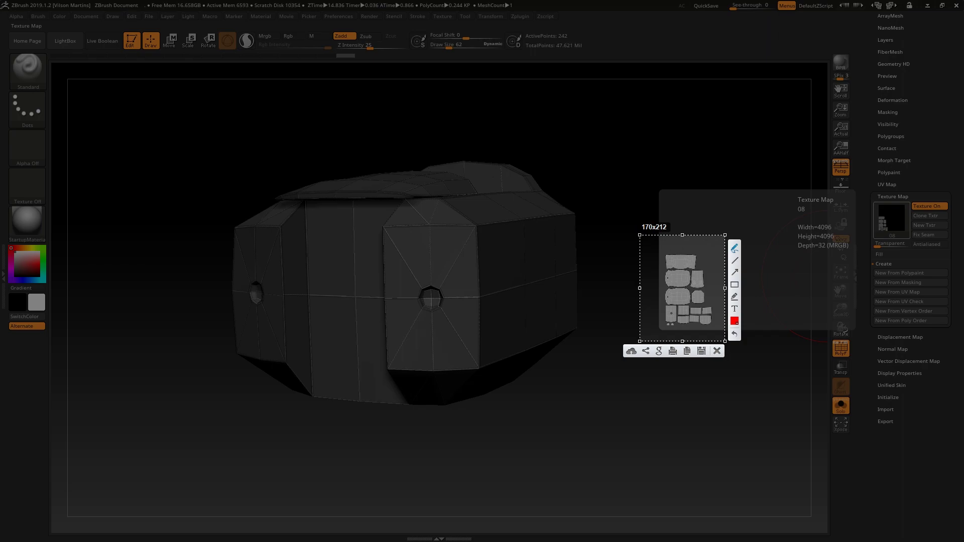
pyautogui.hotkey('ctrl', 'c')
pyautogui.click(929, 206)
# Apply Auto Groups With UV to the 08 part and view the new groups from the front
pyautogui.moveTo(955, 215); pyautogui.dragTo(955, 331)
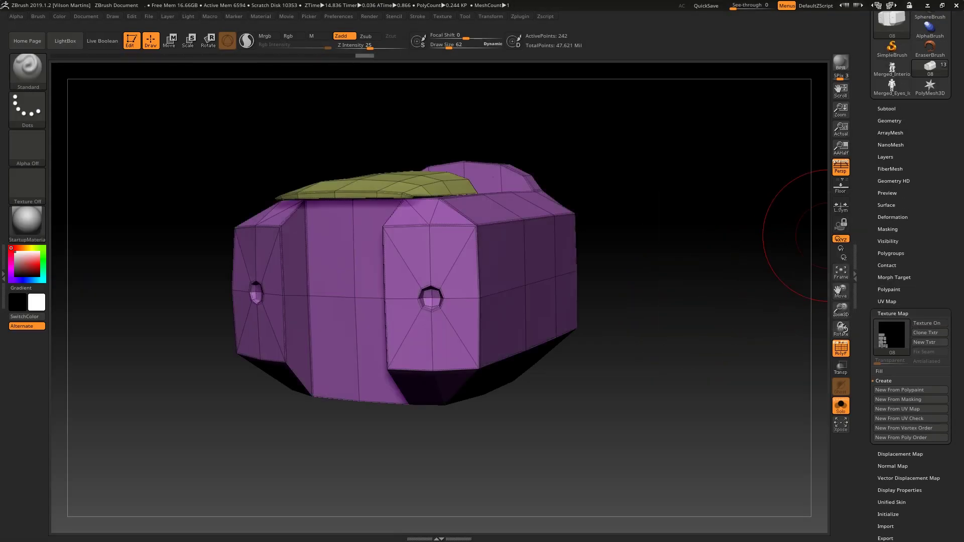
pyautogui.click(890, 254)
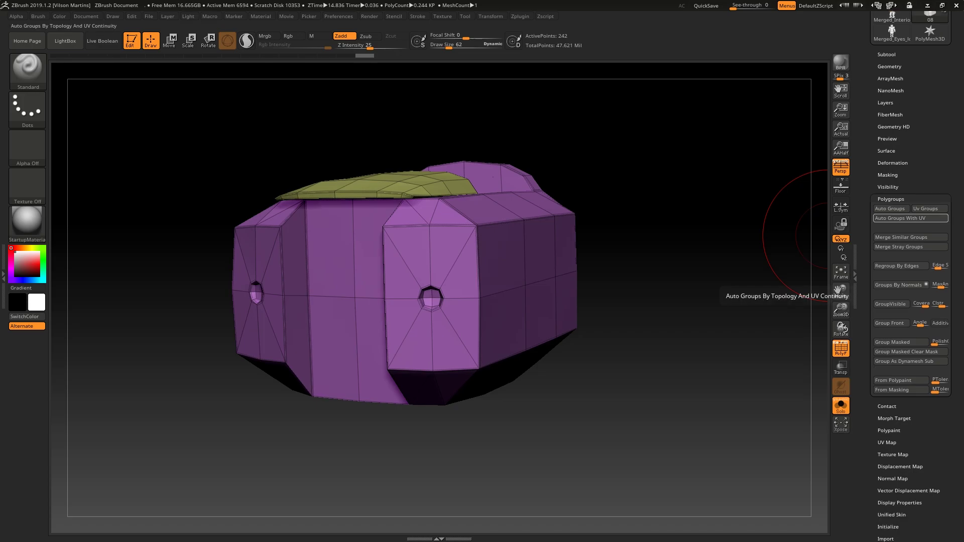
pyautogui.click(899, 218)
pyautogui.moveTo(652, 178); pyautogui.dragTo(287, 271)
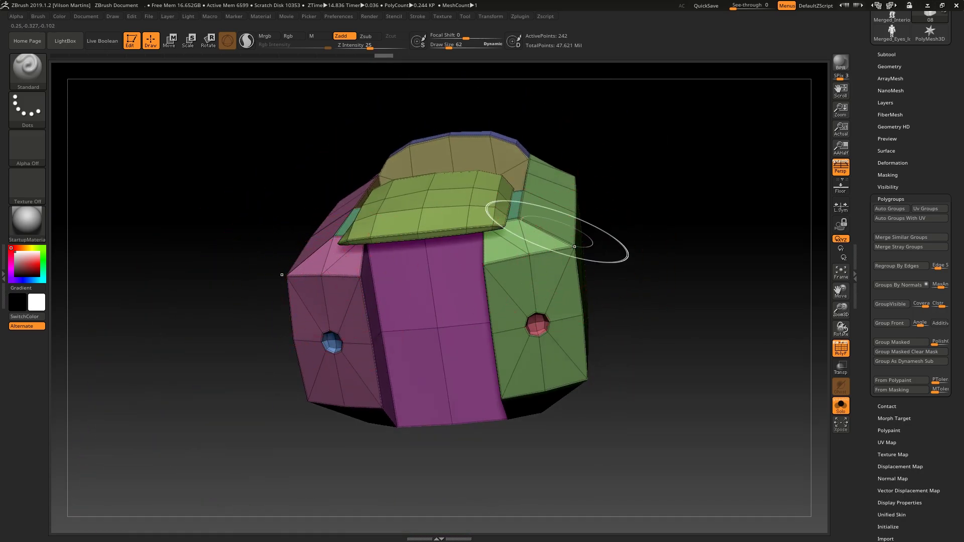
# Hide the green side group and the pink side group of the part, and restore the full part
pyautogui.hotkey('ctrl', 'shift')
pyautogui.keyDown('ctrl'); pyautogui.keyDown('shift'); pyautogui.click(528, 255); pyautogui.keyUp('shift'); pyautogui.keyUp('ctrl')
pyautogui.keyDown('ctrl'); pyautogui.keyDown('shift'); pyautogui.moveTo(667, 173); pyautogui.dragTo(758, 375); pyautogui.keyUp('shift'); pyautogui.keyUp('ctrl')
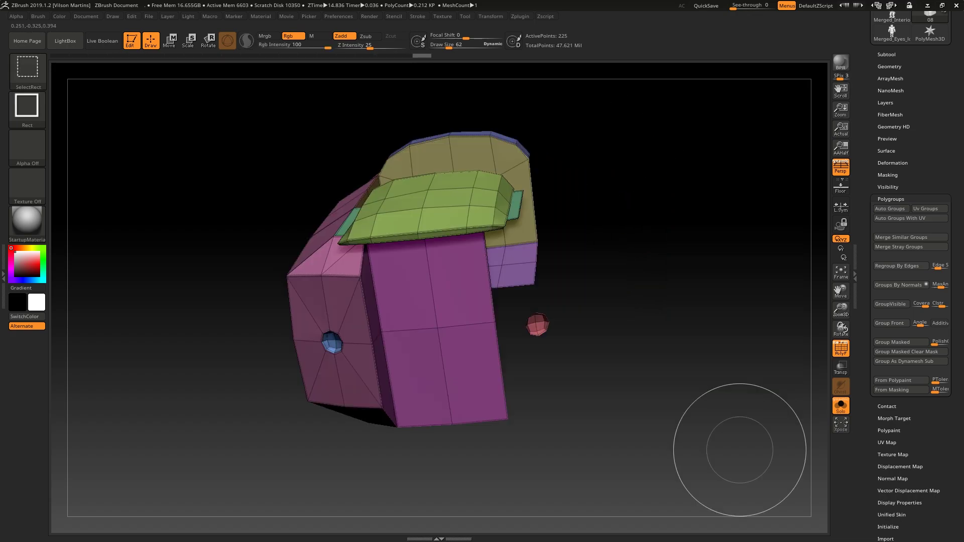
pyautogui.keyDown('ctrl'); pyautogui.keyDown('alt'); pyautogui.keyDown('shift'); pyautogui.click(324, 286); pyautogui.keyUp('shift'); pyautogui.keyUp('alt'); pyautogui.keyUp('ctrl')
pyautogui.keyDown('ctrl'); pyautogui.keyDown('shift'); pyautogui.click(690, 155); pyautogui.keyUp('shift'); pyautogui.keyUp('ctrl')
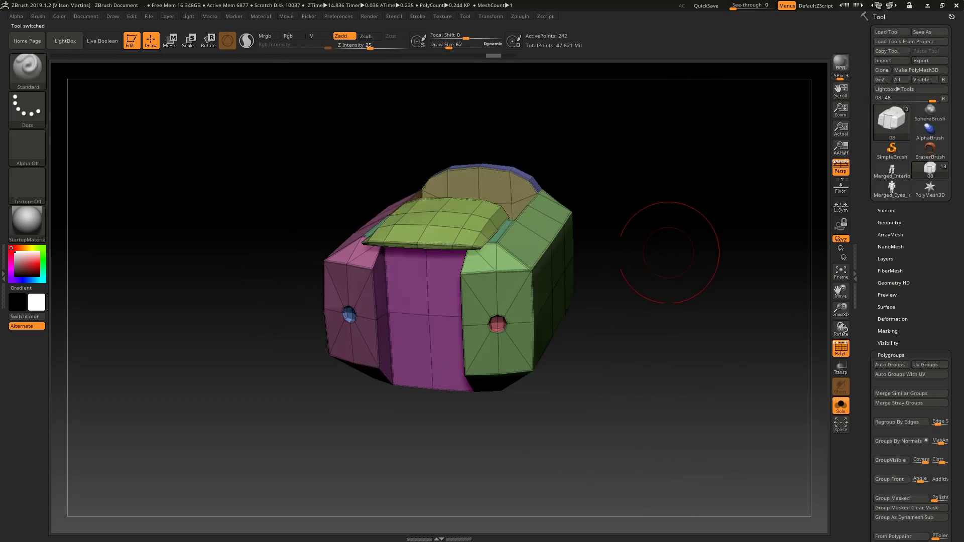
# Isolate the green side and the pink side groups one at a time to compare them, restoring the part after each
pyautogui.moveTo(741, 226); pyautogui.dragTo(710, 270)
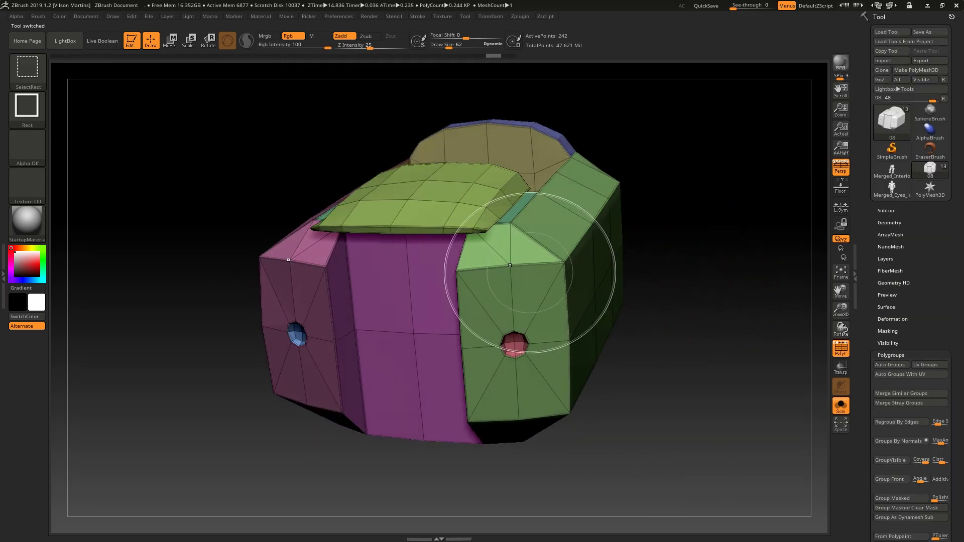
pyautogui.keyDown('ctrl'); pyautogui.keyDown('shift'); pyautogui.click(513, 271); pyautogui.keyUp('shift'); pyautogui.keyUp('ctrl')
pyautogui.keyDown('ctrl'); pyautogui.keyDown('shift'); pyautogui.moveTo(707, 155); pyautogui.dragTo(713, 233); pyautogui.keyUp('shift'); pyautogui.keyUp('ctrl')
pyautogui.keyDown('ctrl'); pyautogui.keyDown('shift'); pyautogui.click(292, 257); pyautogui.keyUp('shift'); pyautogui.keyUp('ctrl')
pyautogui.keyDown('ctrl'); pyautogui.keyDown('shift'); pyautogui.moveTo(721, 136); pyautogui.dragTo(721, 194); pyautogui.keyUp('shift'); pyautogui.keyUp('ctrl')
pyautogui.moveTo(643, 176); pyautogui.dragTo(366, 172)
pyautogui.keyDown('ctrl'); pyautogui.keyDown('shift'); pyautogui.click(710, 194); pyautogui.keyUp('shift'); pyautogui.keyUp('ctrl')
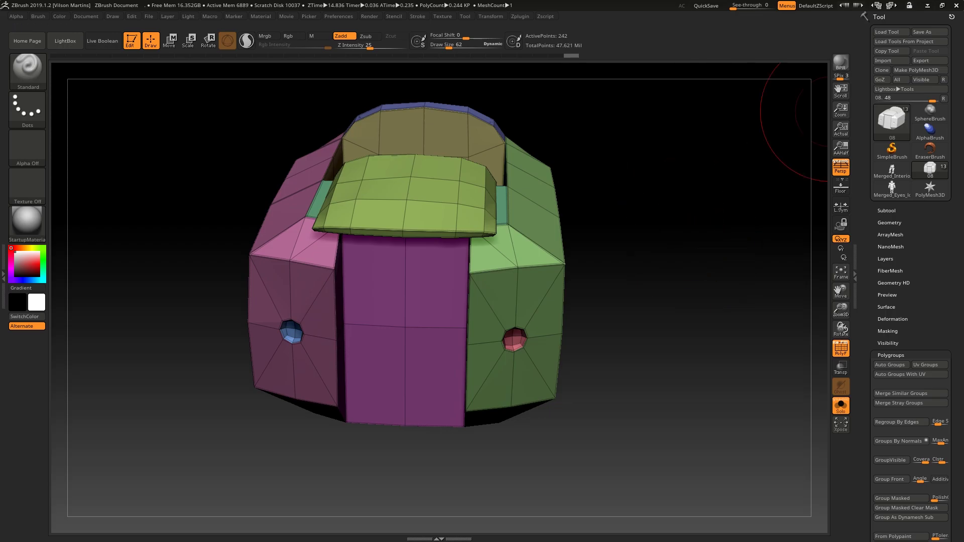
# Try Merge Similar Groups on the part, inspect the grouping from all sides, and undo the merge
pyautogui.moveTo(936, 313); pyautogui.dragTo(937, 195)
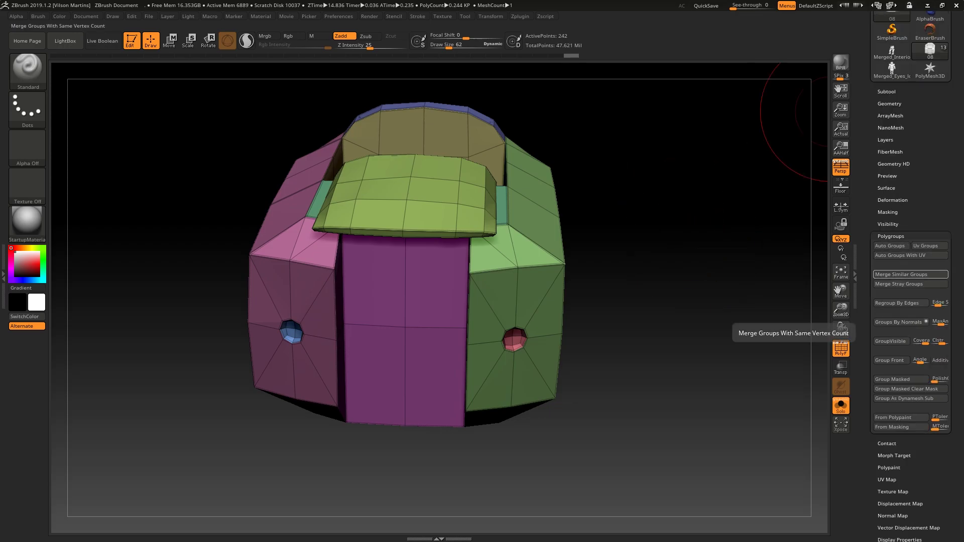
pyautogui.click(898, 274)
pyautogui.moveTo(678, 196); pyautogui.dragTo(612, 202)
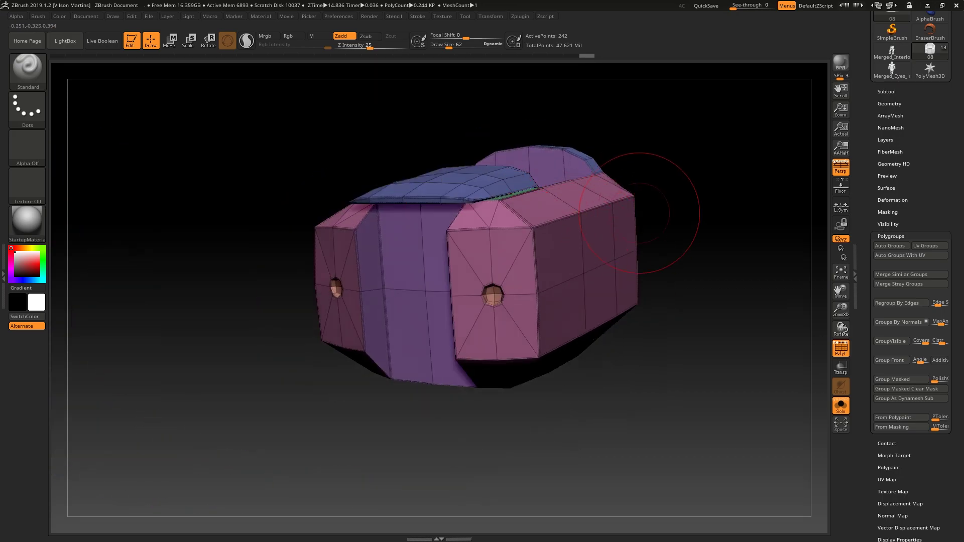
pyautogui.moveTo(796, 306); pyautogui.dragTo(522, 237)
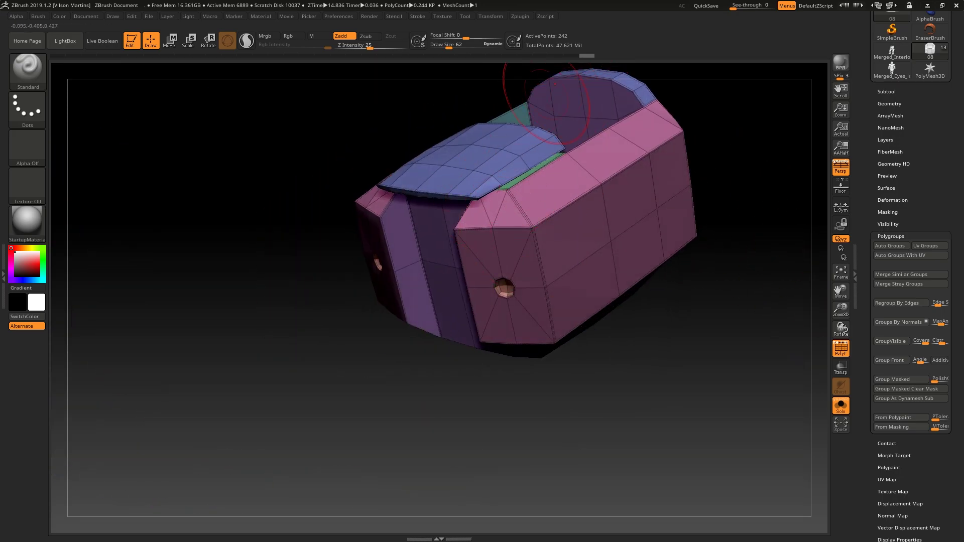
pyautogui.moveTo(648, 152); pyautogui.dragTo(418, 284)
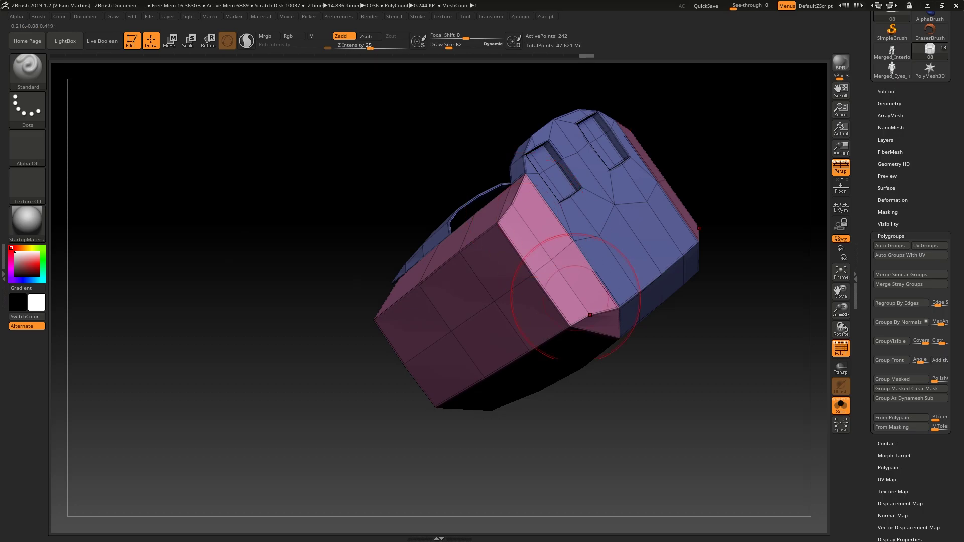
pyautogui.moveTo(451, 331); pyautogui.dragTo(618, 153)
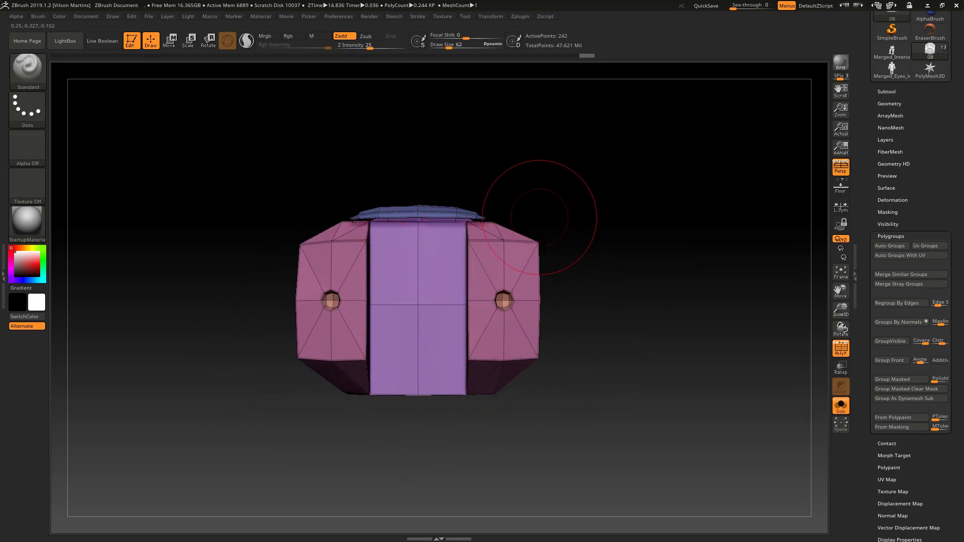
pyautogui.moveTo(606, 213); pyautogui.dragTo(521, 284)
pyautogui.moveTo(660, 246); pyautogui.dragTo(648, 226)
pyautogui.keyDown('alt'); pyautogui.moveTo(539, 254); pyautogui.dragTo(508, 298); pyautogui.keyUp('alt')
pyautogui.hotkey('ctrl', 'z')
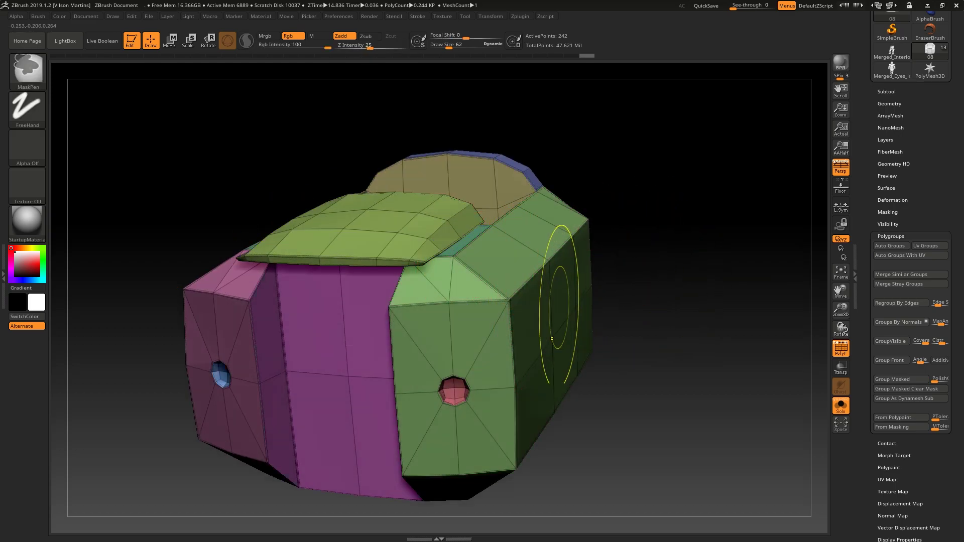
# Compare the part's two mirrored side groups from several angles by isolating them, and show the whole part again
pyautogui.keyDown('ctrl'); pyautogui.keyDown('shift'); pyautogui.click(533, 324); pyautogui.keyUp('shift'); pyautogui.keyUp('ctrl')
pyautogui.keyDown('ctrl'); pyautogui.keyDown('shift'); pyautogui.click(522, 296); pyautogui.keyUp('shift'); pyautogui.keyUp('ctrl')
pyautogui.keyDown('shift'); pyautogui.moveTo(710, 227); pyautogui.dragTo(615, 267); pyautogui.keyUp('shift')
pyautogui.keyDown('ctrl'); pyautogui.keyDown('shift'); pyautogui.click(557, 263); pyautogui.keyUp('shift'); pyautogui.keyUp('ctrl')
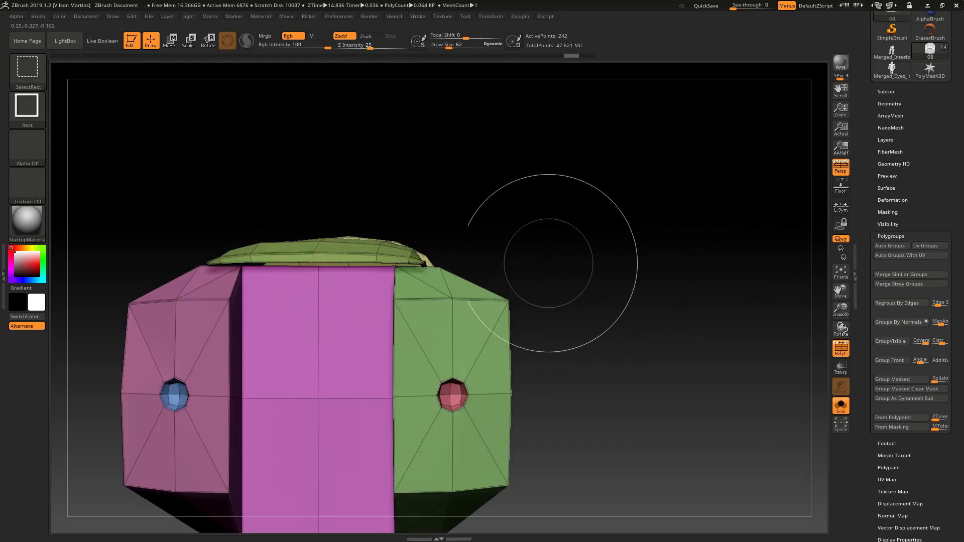
pyautogui.moveTo(523, 167); pyautogui.dragTo(524, 243)
pyautogui.keyDown('ctrl'); pyautogui.keyDown('shift'); pyautogui.click(504, 311); pyautogui.keyUp('shift'); pyautogui.keyUp('ctrl')
pyautogui.moveTo(555, 281); pyautogui.dragTo(422, 258)
pyautogui.keyDown('ctrl'); pyautogui.keyDown('shift'); pyautogui.click(669, 83); pyautogui.keyUp('shift'); pyautogui.keyUp('ctrl')
pyautogui.moveTo(669, 83)
pyautogui.mouseDown()
pyautogui.moveTo(581, 251)
pyautogui.moveTo(502, 261)
pyautogui.mouseUp()
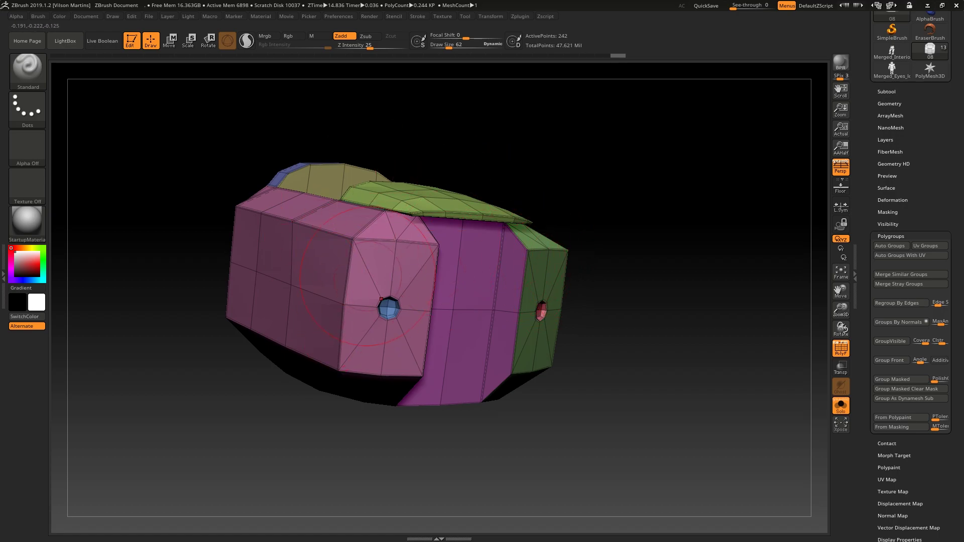
# Apply Merge Similar Groups to the part again and view the matching sides at an angle
pyautogui.keyDown('shift'); pyautogui.moveTo(474, 179); pyautogui.dragTo(516, 133); pyautogui.keyUp('shift')
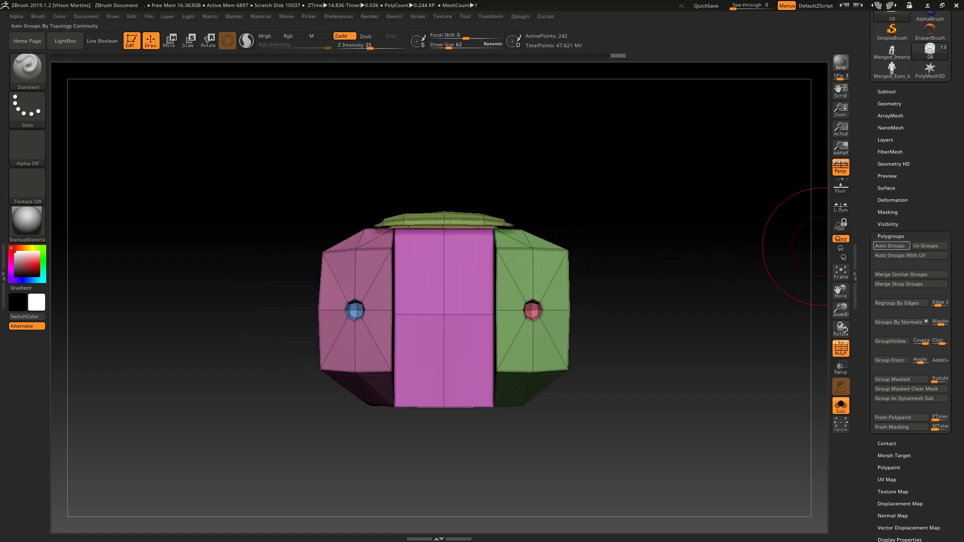
pyautogui.click(910, 274)
pyautogui.moveTo(711, 189); pyautogui.dragTo(825, 160)
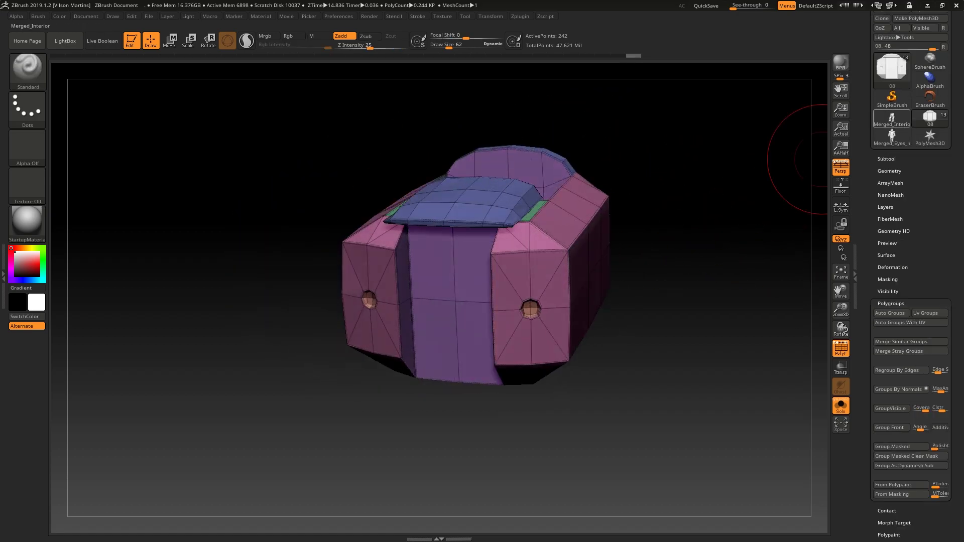
# Switch to the Merged_Interior robot tool and isolate the polygroup of one of its parts
pyautogui.click(892, 119)
pyautogui.keyDown('alt'); pyautogui.moveTo(738, 316); pyautogui.dragTo(648, 118, button='right'); pyautogui.keyUp('alt')
pyautogui.keyDown('alt'); pyautogui.moveTo(502, 296); pyautogui.dragTo(566, 140, button='right'); pyautogui.keyUp('alt')
pyautogui.keyDown('alt'); pyautogui.moveTo(771, 173); pyautogui.dragTo(748, 174, button='right'); pyautogui.keyUp('alt')
pyautogui.keyDown('alt'); pyautogui.moveTo(567, 420); pyautogui.dragTo(547, 312, button='right'); pyautogui.keyUp('alt')
pyautogui.keyDown('ctrl'); pyautogui.keyDown('shift'); pyautogui.click(561, 325); pyautogui.keyUp('shift'); pyautogui.keyUp('ctrl')
pyautogui.moveTo(666, 310)
pyautogui.keyDown('ctrl'); pyautogui.mouseDown(button='right')
pyautogui.moveTo(657, 281)
pyautogui.moveTo(600, 383)
pyautogui.moveTo(555, 251)
pyautogui.mouseUp(button='right'); pyautogui.keyUp('ctrl')
pyautogui.moveTo(583, 295); pyautogui.dragTo(601, 275, button='right')
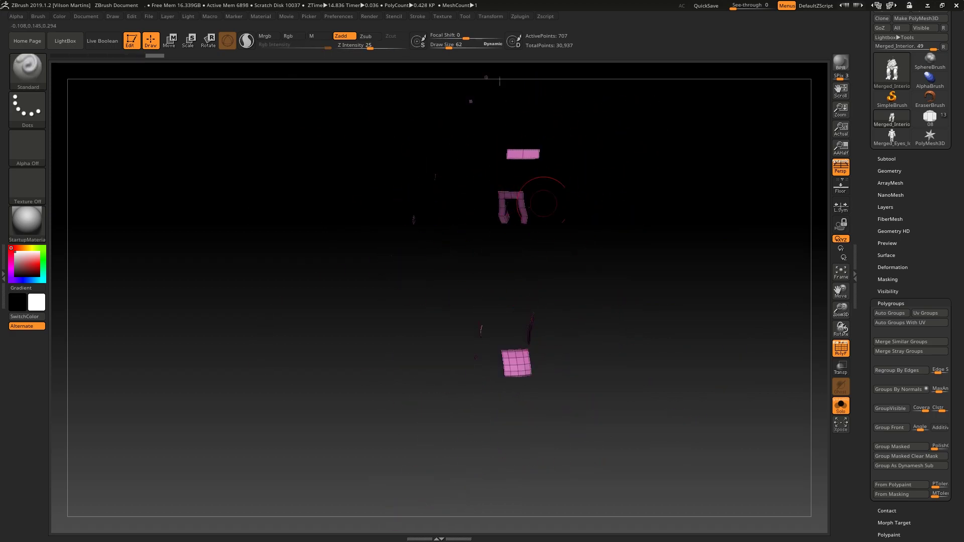
# Isolate and restore several more of the robot's groups, and examine the groups on its foot closely
pyautogui.moveTo(536, 275)
pyautogui.mouseDown(button='right')
pyautogui.moveTo(596, 248)
pyautogui.moveTo(569, 336)
pyautogui.moveTo(527, 396)
pyautogui.moveTo(522, 359)
pyautogui.moveTo(540, 321)
pyautogui.moveTo(533, 219)
pyautogui.mouseUp(button='right')
pyautogui.keyDown('ctrl'); pyautogui.keyDown('shift'); pyautogui.click(563, 258); pyautogui.keyUp('shift'); pyautogui.keyUp('ctrl')
pyautogui.moveTo(563, 258); pyautogui.dragTo(594, 148, button='right')
pyautogui.keyDown('ctrl'); pyautogui.keyDown('shift'); pyautogui.click(427, 224); pyautogui.keyUp('shift'); pyautogui.keyUp('ctrl')
pyautogui.moveTo(651, 251); pyautogui.dragTo(592, 151, button='right')
pyautogui.keyDown('ctrl'); pyautogui.keyDown('shift'); pyautogui.click(668, 269); pyautogui.keyUp('shift'); pyautogui.keyUp('ctrl')
pyautogui.keyDown('ctrl'); pyautogui.keyDown('shift'); pyautogui.click(720, 268); pyautogui.keyUp('shift'); pyautogui.keyUp('ctrl')
pyautogui.keyDown('ctrl'); pyautogui.keyDown('shift'); pyautogui.click(632, 251); pyautogui.keyUp('shift'); pyautogui.keyUp('ctrl')
pyautogui.keyDown('alt'); pyautogui.moveTo(592, 151); pyautogui.dragTo(687, 234, button='right'); pyautogui.keyUp('alt')
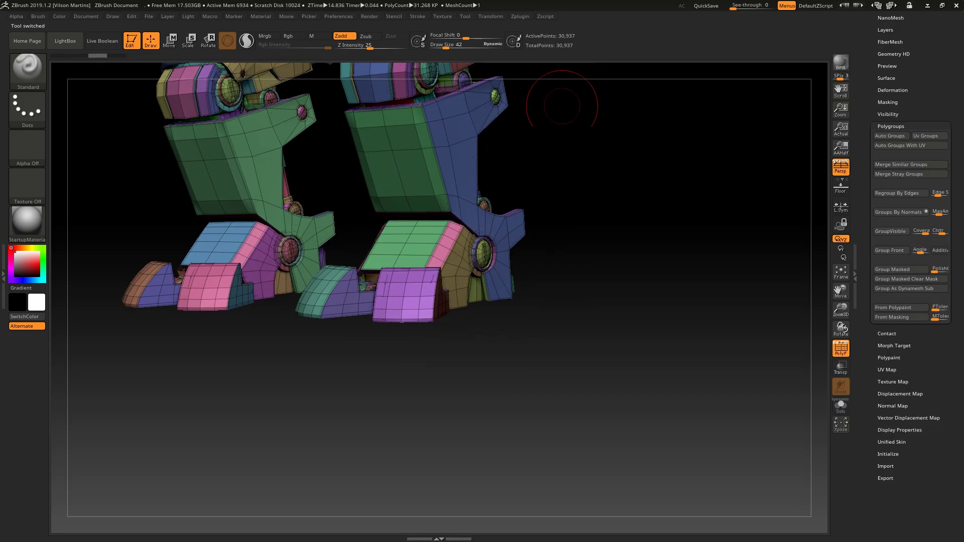
pyautogui.moveTo(568, 98)
pyautogui.keyDown('alt'); pyautogui.mouseDown(button='right')
pyautogui.moveTo(684, 300)
pyautogui.moveTo(728, 261)
pyautogui.mouseUp(button='right'); pyautogui.keyUp('alt')
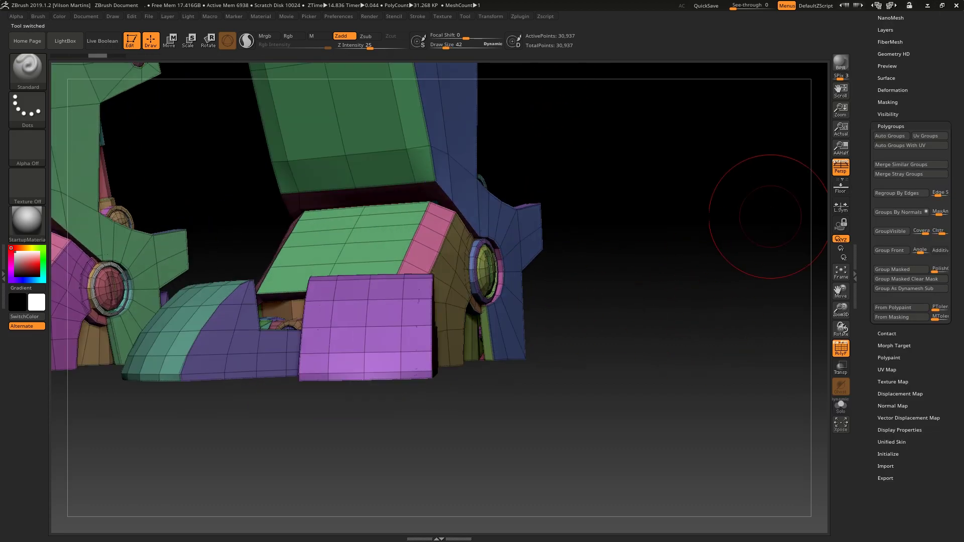
# Examine the polygroups on the robot's feet and legs from several angles, ending at the underside of the ankle
pyautogui.moveTo(771, 218); pyautogui.dragTo(873, 175, button='right')
pyautogui.moveTo(704, 254)
pyautogui.mouseDown(button='right')
pyautogui.moveTo(556, 273)
pyautogui.moveTo(522, 304)
pyautogui.mouseUp(button='right')
pyautogui.press('s')
pyautogui.moveTo(523, 304); pyautogui.dragTo(522, 305)
pyautogui.keyDown('ctrl'); pyautogui.moveTo(522, 305); pyautogui.dragTo(533, 389, button='right'); pyautogui.keyUp('ctrl')
pyautogui.moveTo(533, 389); pyautogui.dragTo(474, 373, button='right')
pyautogui.press('s')
pyautogui.moveTo(473, 372); pyautogui.dragTo(469, 372)
pyautogui.moveTo(453, 473)
pyautogui.mouseDown(button='right')
pyautogui.moveTo(450, 240)
pyautogui.moveTo(316, 253)
pyautogui.mouseUp(button='right')
pyautogui.moveTo(226, 185); pyautogui.dragTo(412, 228, button='right')
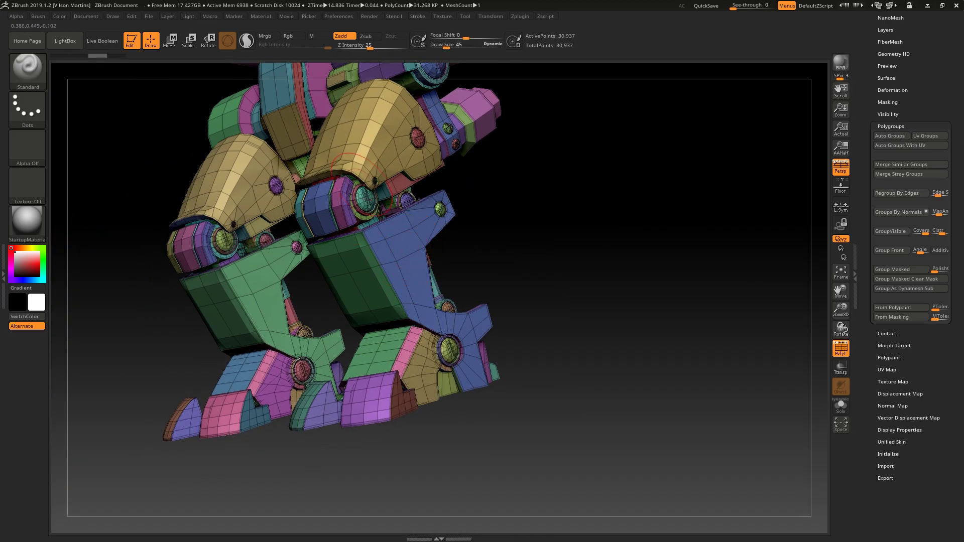
pyautogui.keyDown('alt'); pyautogui.moveTo(360, 187); pyautogui.dragTo(399, 240, button='right'); pyautogui.keyUp('alt')
pyautogui.keyDown('alt'); pyautogui.moveTo(511, 356); pyautogui.dragTo(498, 380, button='right'); pyautogui.keyUp('alt')
pyautogui.keyDown('alt'); pyautogui.moveTo(444, 472); pyautogui.dragTo(463, 321, button='right'); pyautogui.keyUp('alt')
pyautogui.moveTo(471, 358); pyautogui.dragTo(509, 118, button='right')
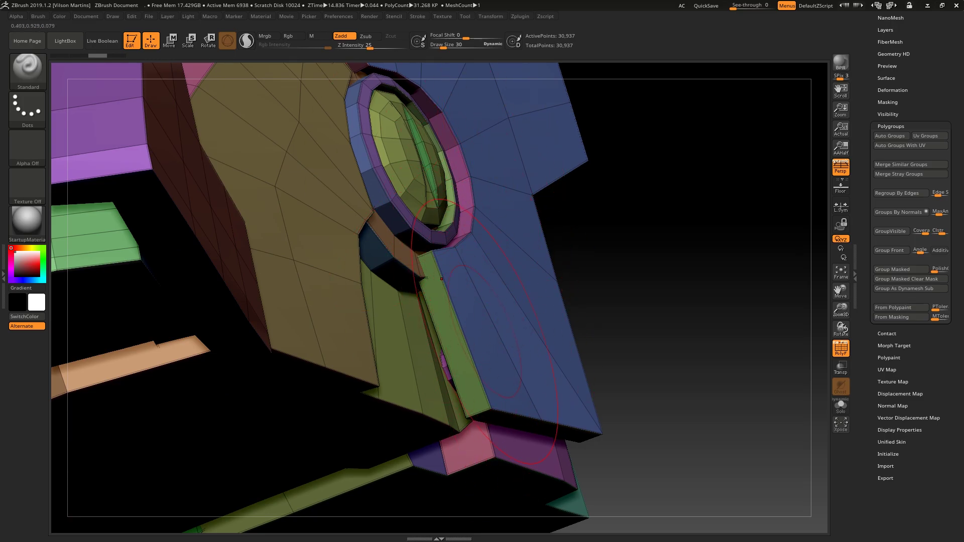
# Apply Merge Stray Groups to the robot and examine the groups around the ankle and foot
pyautogui.click(901, 174)
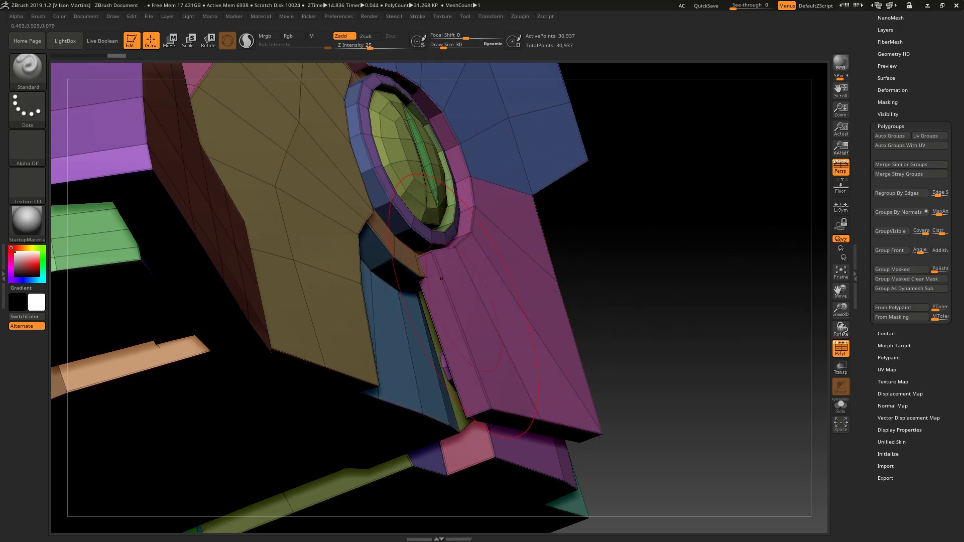
pyautogui.moveTo(468, 365); pyautogui.dragTo(473, 221, button='right')
pyautogui.moveTo(655, 227); pyautogui.dragTo(549, 211, button='right')
pyautogui.moveTo(472, 254); pyautogui.dragTo(597, 241, button='right')
pyautogui.keyDown('alt'); pyautogui.moveTo(603, 318); pyautogui.dragTo(495, 273, button='right'); pyautogui.keyUp('alt')
pyautogui.keyDown('ctrl'); pyautogui.moveTo(496, 274); pyautogui.dragTo(524, 308, button='right'); pyautogui.keyUp('ctrl')
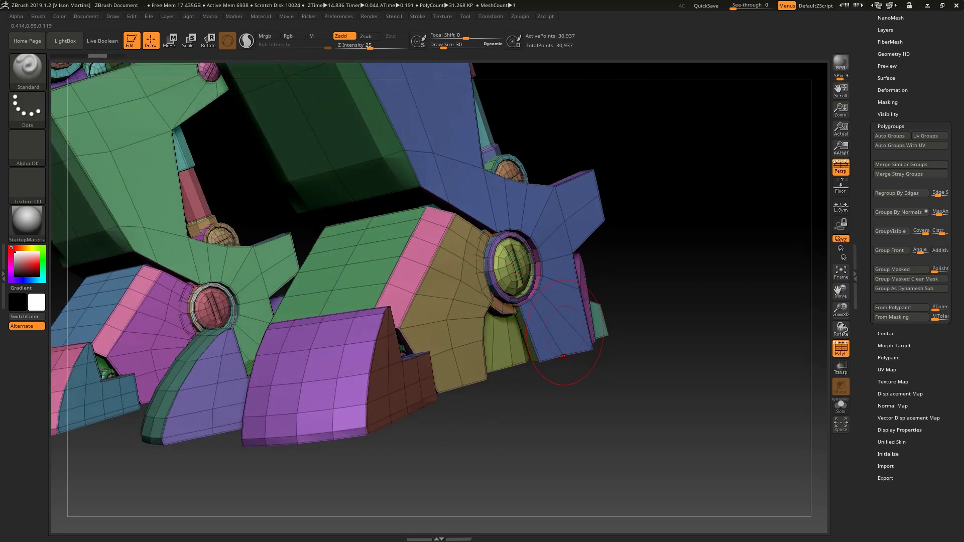
# Switch to the hollowed PM3D_Sphere3D tool and examine the small stray groups along its rim and inner base
pyautogui.moveTo(864, 151); pyautogui.dragTo(865, 398)
pyautogui.click(930, 208)
pyautogui.press('f')
pyautogui.moveTo(747, 168); pyautogui.dragTo(628, 301, button='right')
pyautogui.keyDown('alt'); pyautogui.moveTo(628, 75); pyautogui.dragTo(511, 291, button='right'); pyautogui.keyUp('alt')
pyautogui.keyDown('alt'); pyautogui.moveTo(612, 192); pyautogui.dragTo(588, 216, button='right'); pyautogui.keyUp('alt')
pyautogui.moveTo(587, 216)
pyautogui.keyDown('ctrl'); pyautogui.mouseDown(button='right')
pyautogui.moveTo(540, 281)
pyautogui.moveTo(554, 204)
pyautogui.moveTo(577, 220)
pyautogui.mouseUp(button='right'); pyautogui.keyUp('ctrl')
pyautogui.keyDown('ctrl'); pyautogui.moveTo(577, 220); pyautogui.dragTo(597, 242, button='right'); pyautogui.keyUp('ctrl')
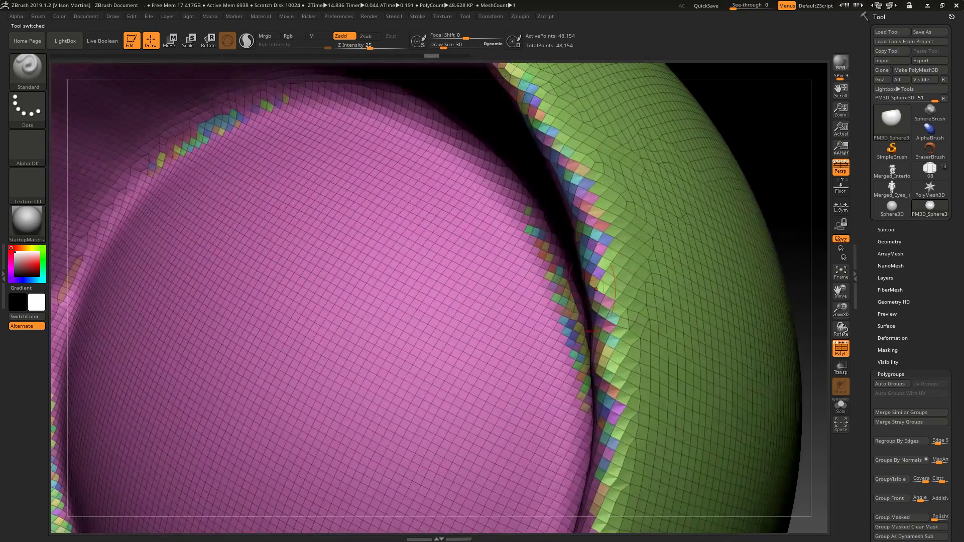
pyautogui.keyDown('ctrl'); pyautogui.moveTo(606, 392); pyautogui.dragTo(586, 225, button='right'); pyautogui.keyUp('ctrl')
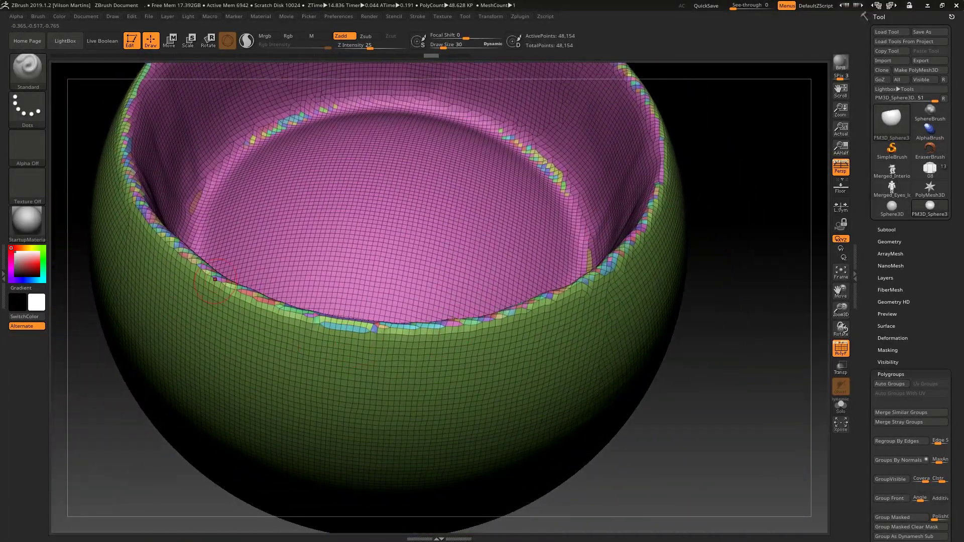
pyautogui.moveTo(215, 278); pyautogui.dragTo(383, 318, button='right')
pyautogui.moveTo(647, 149); pyautogui.dragTo(569, 189, button='right')
pyautogui.moveTo(667, 223); pyautogui.dragTo(713, 165, button='right')
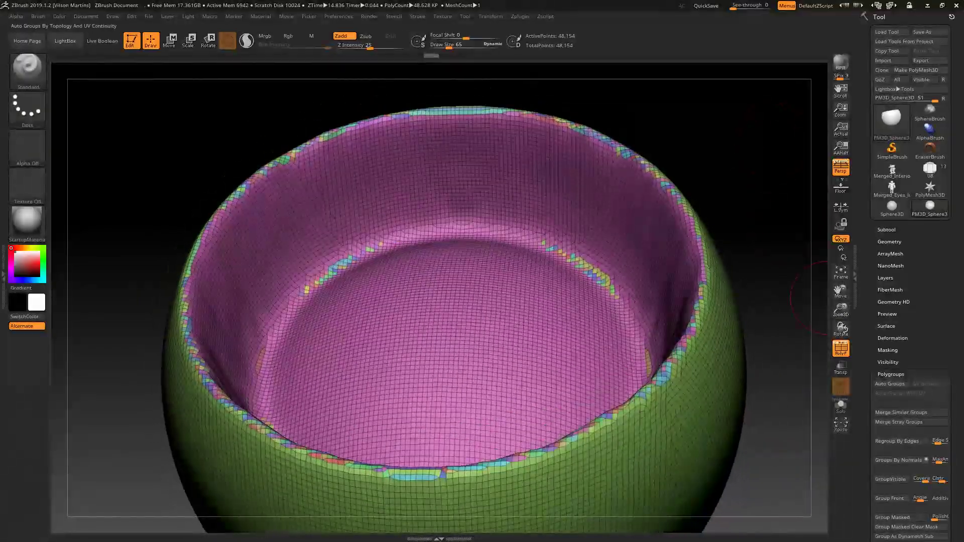
# Apply Merge Stray Groups to the hollowed sphere and hide its large inner surface group
pyautogui.click(910, 422)
pyautogui.moveTo(721, 237); pyautogui.dragTo(654, 121, button='right')
pyautogui.keyDown('ctrl'); pyautogui.keyDown('shift'); pyautogui.click(478, 193); pyautogui.keyUp('shift'); pyautogui.keyUp('ctrl')
pyautogui.keyDown('ctrl'); pyautogui.keyDown('shift'); pyautogui.click(637, 138); pyautogui.keyUp('shift'); pyautogui.keyUp('ctrl')
pyautogui.moveTo(641, 284); pyautogui.dragTo(516, 209, button='right')
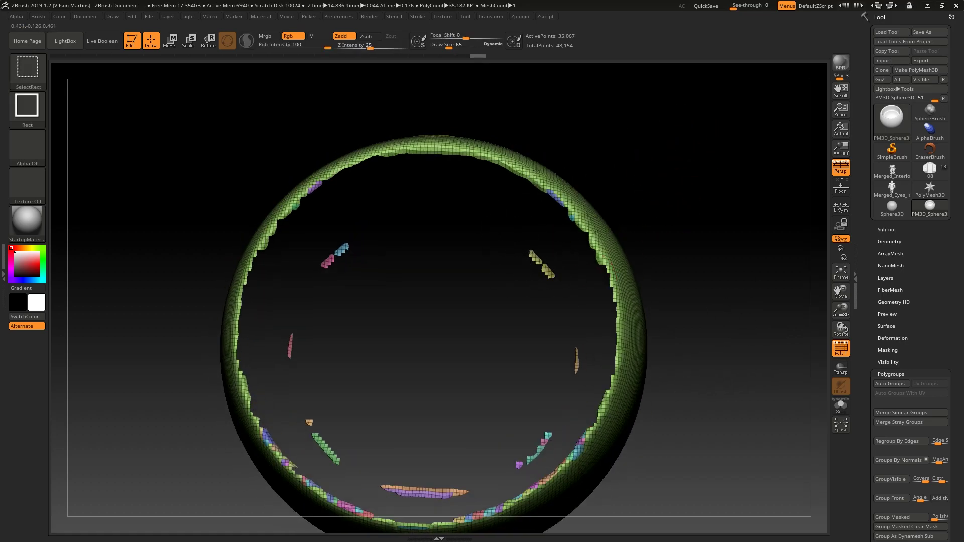
# Hide the small leftover groups inside the hollowed sphere one by one
pyautogui.keyDown('ctrl'); pyautogui.keyDown('shift'); pyautogui.click(342, 250); pyautogui.keyUp('shift'); pyautogui.keyUp('ctrl')
pyautogui.keyDown('ctrl'); pyautogui.keyDown('shift'); pyautogui.click(328, 262); pyautogui.keyUp('shift'); pyautogui.keyUp('ctrl')
pyautogui.keyDown('ctrl'); pyautogui.keyDown('shift'); pyautogui.click(290, 347); pyautogui.keyUp('shift'); pyautogui.keyUp('ctrl')
pyautogui.keyDown('ctrl'); pyautogui.keyDown('shift'); pyautogui.click(309, 423); pyautogui.keyUp('shift'); pyautogui.keyUp('ctrl')
pyautogui.keyDown('ctrl'); pyautogui.keyDown('shift'); pyautogui.click(326, 449); pyautogui.keyUp('shift'); pyautogui.keyUp('ctrl')
pyautogui.keyDown('ctrl'); pyautogui.keyDown('shift'); pyautogui.click(421, 489); pyautogui.keyUp('shift'); pyautogui.keyUp('ctrl')
pyautogui.keyDown('ctrl'); pyautogui.keyDown('shift'); pyautogui.click(441, 495); pyautogui.keyUp('shift'); pyautogui.keyUp('ctrl')
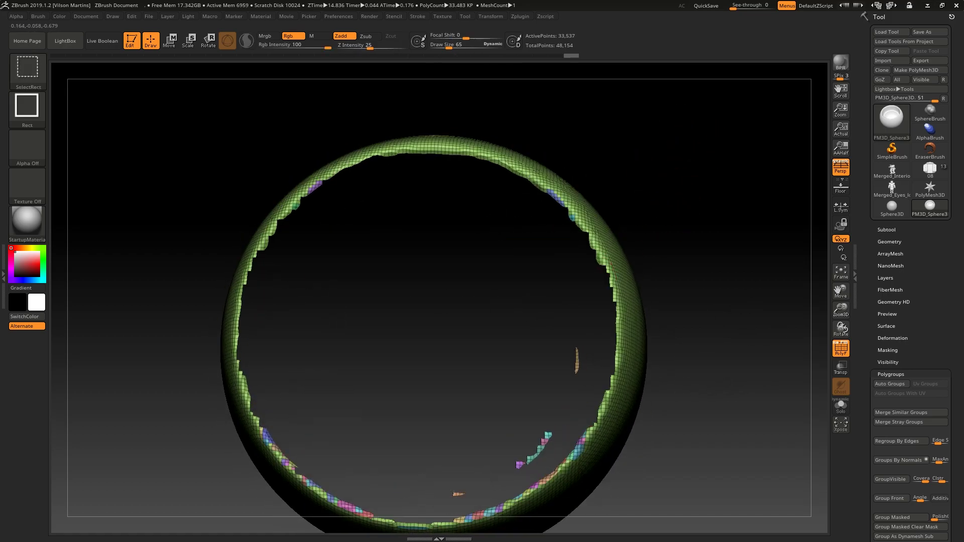
# Invert the visibility to combine the sphere's inside into a single polygroup, and show the whole mesh again
pyautogui.keyDown('ctrl'); pyautogui.keyDown('shift'); pyautogui.click(684, 219); pyautogui.keyUp('shift'); pyautogui.keyUp('ctrl')
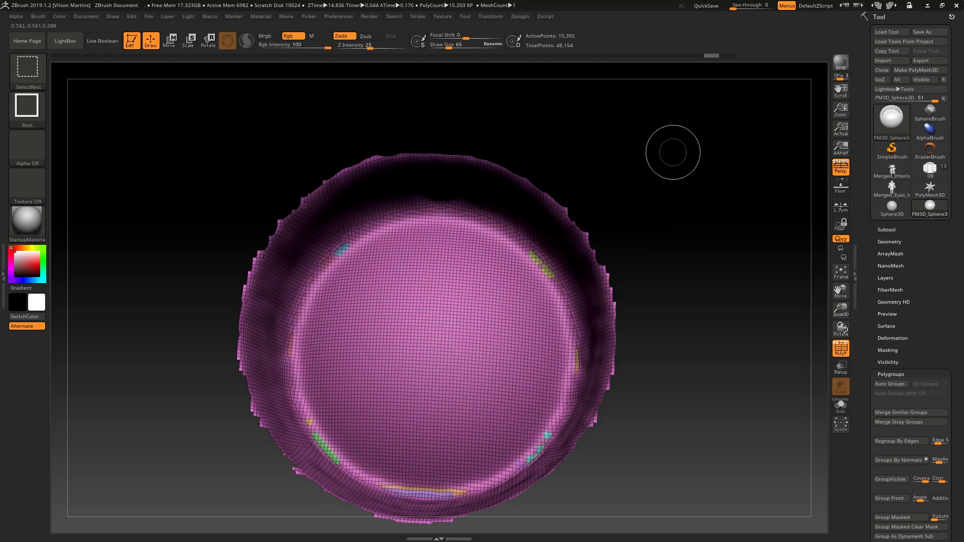
pyautogui.hotkey('ctrl', 'w')
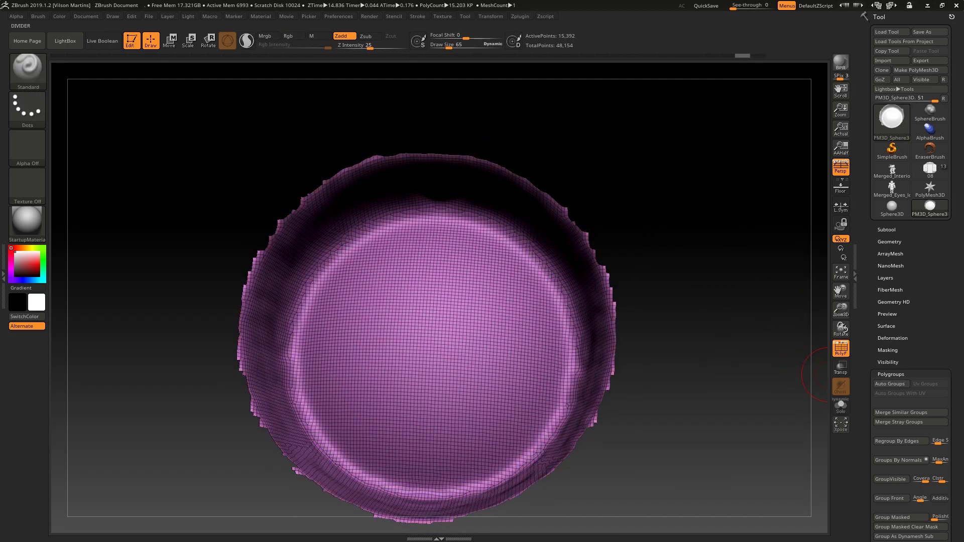
pyautogui.keyDown('ctrl'); pyautogui.keyDown('shift'); pyautogui.click(669, 230); pyautogui.keyUp('shift'); pyautogui.keyUp('ctrl')
pyautogui.moveTo(573, 263); pyautogui.dragTo(568, 251, button='right')
pyautogui.keyDown('ctrl'); pyautogui.moveTo(568, 251); pyautogui.dragTo(571, 293, button='right'); pyautogui.keyUp('ctrl')
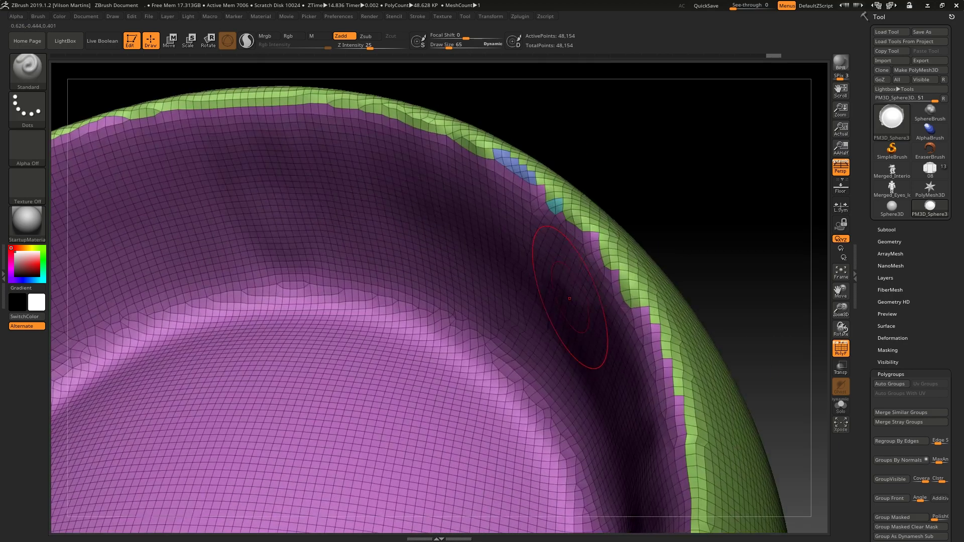
pyautogui.keyDown('ctrl'); pyautogui.moveTo(368, 136); pyautogui.dragTo(275, 205, button='right'); pyautogui.keyUp('ctrl')
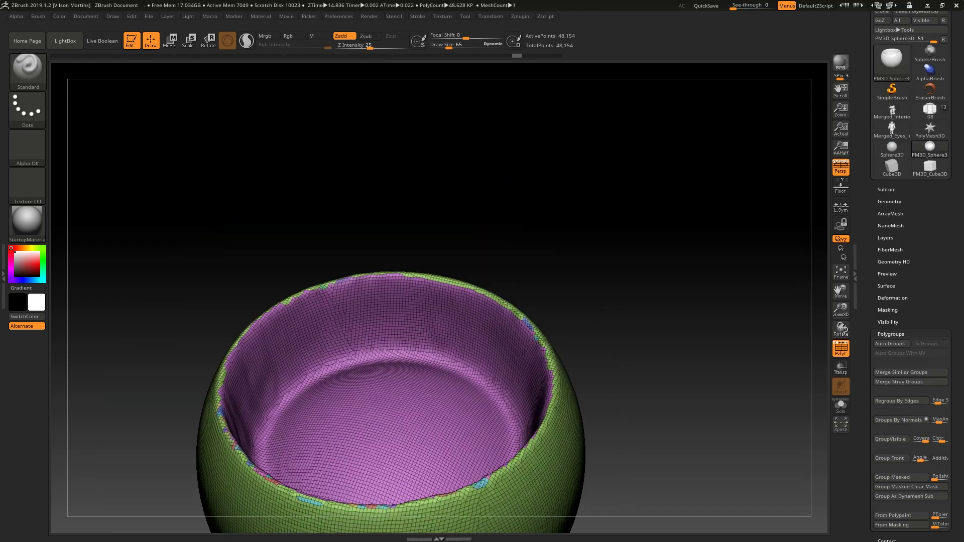
# Apply Regroup By Edges to the hollowed sphere and examine the groups along its rim
pyautogui.keyDown('alt'); pyautogui.moveTo(798, 456); pyautogui.dragTo(819, 370, button='right'); pyautogui.keyUp('alt')
pyautogui.keyDown('ctrl'); pyautogui.moveTo(819, 370); pyautogui.dragTo(819, 408, button='right'); pyautogui.keyUp('ctrl')
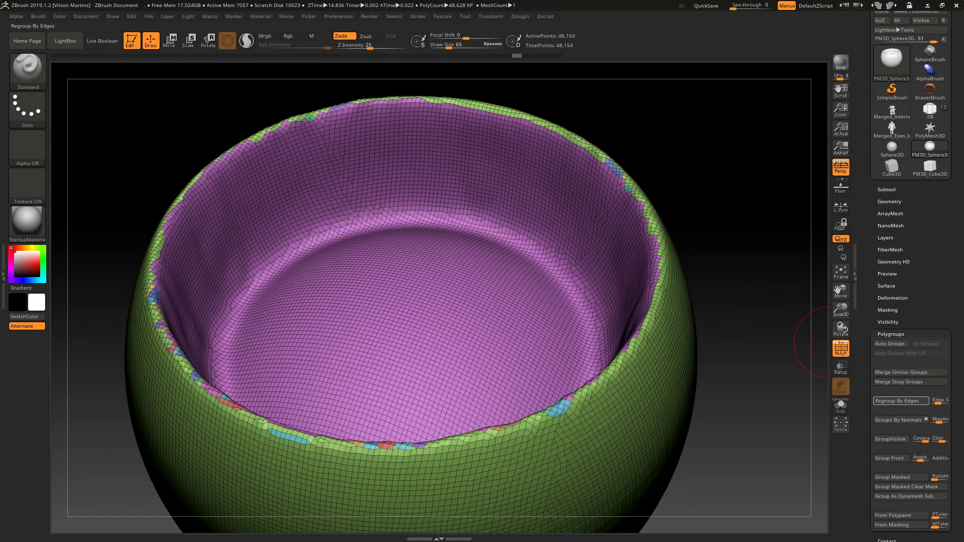
pyautogui.moveTo(726, 163)
pyautogui.mouseDown()
pyautogui.moveTo(695, 151)
pyautogui.moveTo(675, 206)
pyautogui.mouseUp()
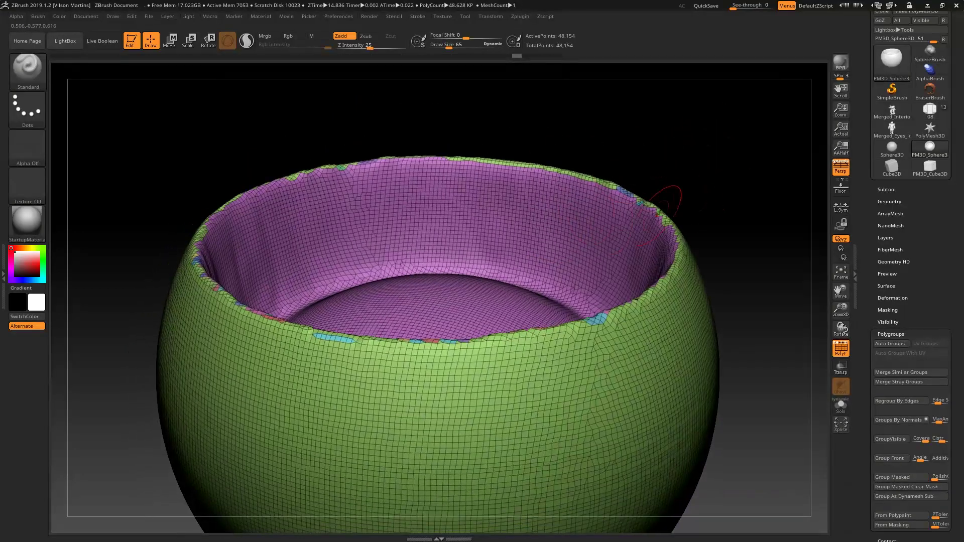
pyautogui.click(901, 420)
pyautogui.moveTo(738, 347); pyautogui.dragTo(616, 383)
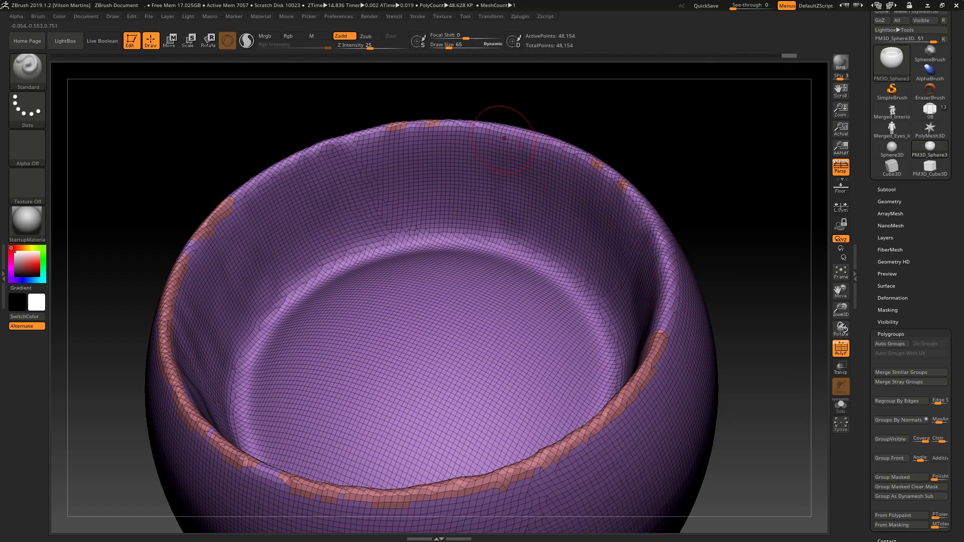
pyautogui.moveTo(598, 125); pyautogui.dragTo(616, 137)
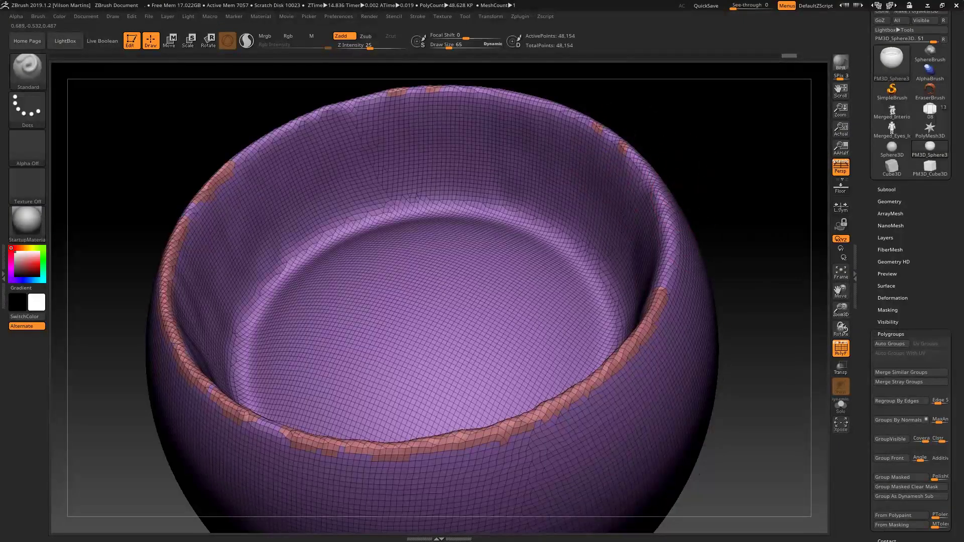
# Raise the Edge Sensitivity, reapply Regroup By Edges to the hollowed sphere and examine its inner wall
pyautogui.keyDown('alt'); pyautogui.moveTo(681, 176); pyautogui.dragTo(685, 185); pyautogui.keyUp('alt')
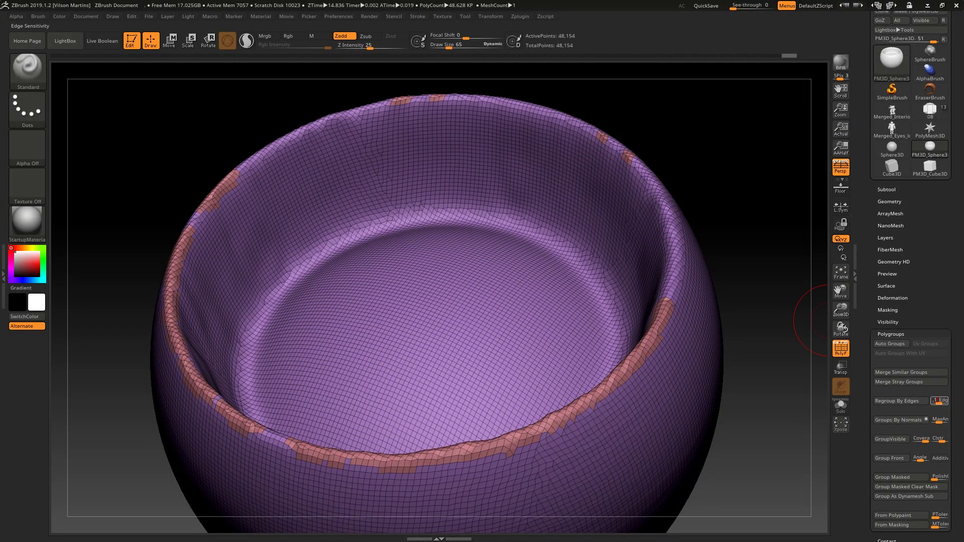
pyautogui.click(901, 400)
pyautogui.moveTo(752, 266); pyautogui.dragTo(583, 202)
pyautogui.moveTo(583, 202)
pyautogui.mouseDown(button='right')
pyautogui.moveTo(352, 231)
pyautogui.moveTo(368, 273)
pyautogui.moveTo(331, 335)
pyautogui.mouseUp(button='right')
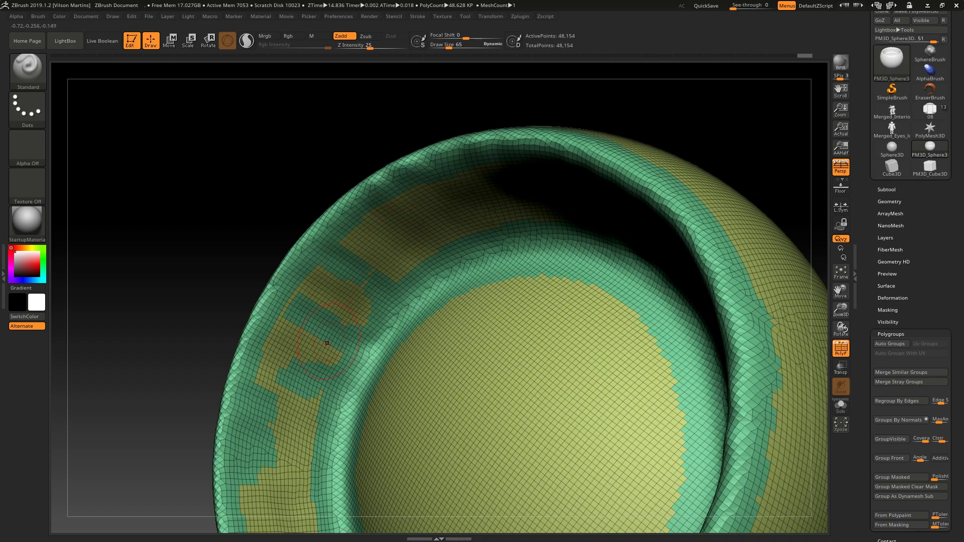
pyautogui.moveTo(414, 262); pyautogui.dragTo(374, 213, button='right')
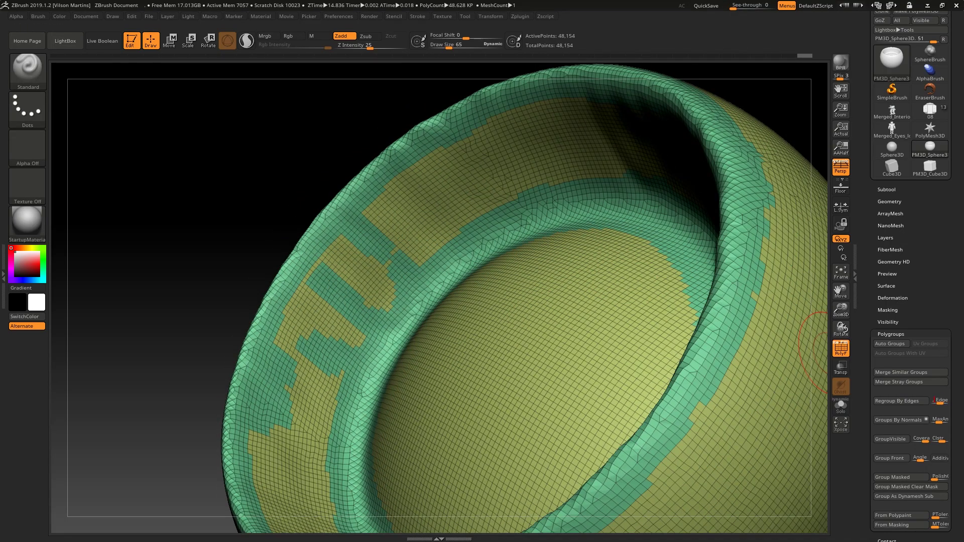
# Readjust the Edge Sensitivity, run Regroup By Edges once more and compare the rim and inner base bands from several angles
pyautogui.click(897, 401)
pyautogui.moveTo(668, 402); pyautogui.dragTo(728, 311, button='right')
pyautogui.keyDown('ctrl'); pyautogui.moveTo(728, 311); pyautogui.dragTo(703, 193, button='right'); pyautogui.keyUp('ctrl')
pyautogui.moveTo(629, 290); pyautogui.dragTo(591, 264, button='right')
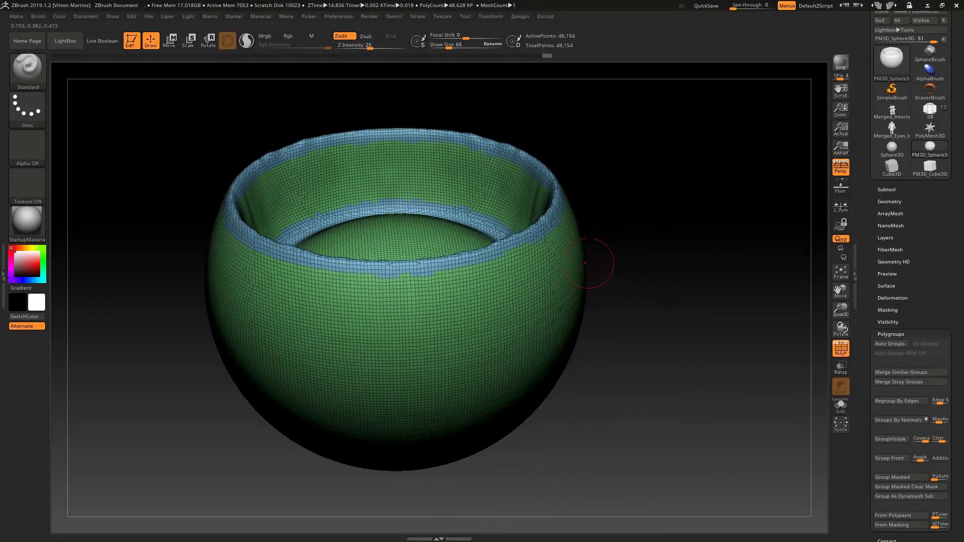
pyautogui.keyDown('alt'); pyautogui.moveTo(454, 235); pyautogui.dragTo(575, 276, button='right'); pyautogui.keyUp('alt')
pyautogui.keyDown('alt'); pyautogui.moveTo(659, 216); pyautogui.dragTo(609, 222, button='right'); pyautogui.keyUp('alt')
pyautogui.moveTo(662, 179); pyautogui.dragTo(572, 224, button='right')
pyautogui.moveTo(439, 269)
pyautogui.mouseDown(button='right')
pyautogui.moveTo(553, 268)
pyautogui.moveTo(513, 240)
pyautogui.mouseUp(button='right')
pyautogui.moveTo(529, 201); pyautogui.dragTo(551, 189, button='right')
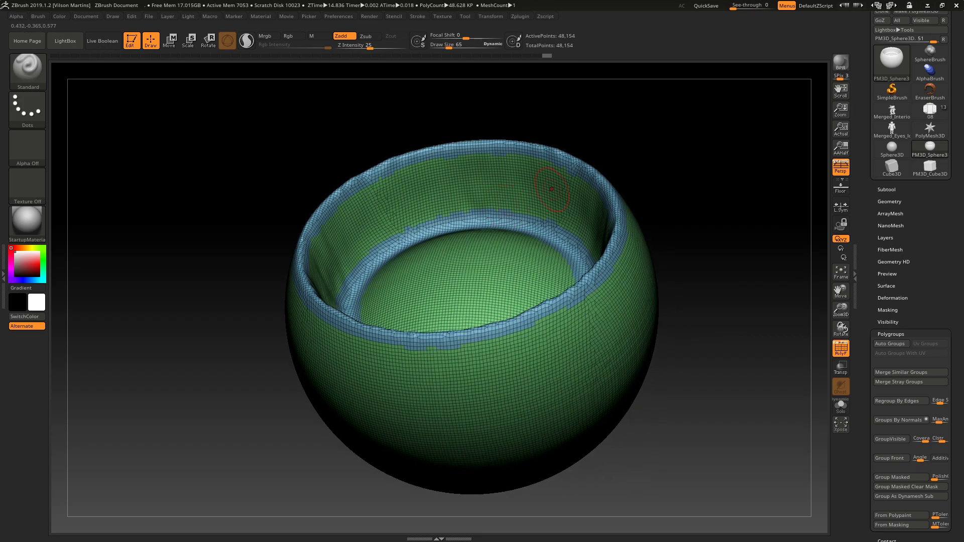
pyautogui.moveTo(591, 288); pyautogui.dragTo(819, 200, button='right')
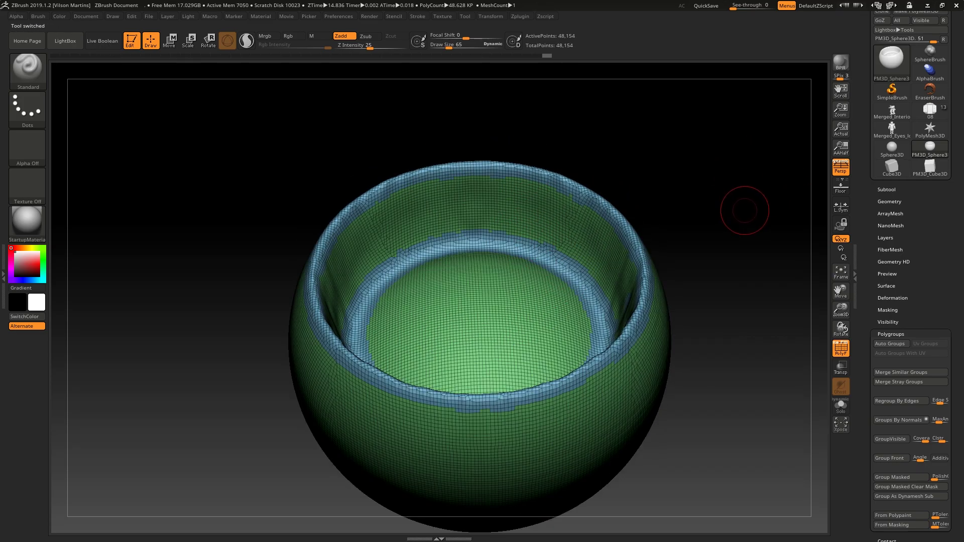
# Switch to the PM3D_Cube3D tool, apply Regroup By Edges to it and examine the groups on its faces
pyautogui.moveTo(744, 209); pyautogui.dragTo(776, 185, button='right')
pyautogui.click(930, 168)
pyautogui.moveTo(715, 151); pyautogui.dragTo(609, 275, button='right')
pyautogui.moveTo(609, 275); pyautogui.dragTo(557, 306, button='right')
pyautogui.click(901, 401)
pyautogui.moveTo(722, 248); pyautogui.dragTo(688, 271, button='right')
pyautogui.keyDown('ctrl'); pyautogui.moveTo(687, 271); pyautogui.dragTo(668, 322, button='right'); pyautogui.keyUp('ctrl')
pyautogui.moveTo(509, 316); pyautogui.dragTo(546, 215, button='right')
pyautogui.moveTo(530, 297)
pyautogui.mouseDown(button='right')
pyautogui.moveTo(602, 297)
pyautogui.moveTo(607, 346)
pyautogui.mouseUp(button='right')
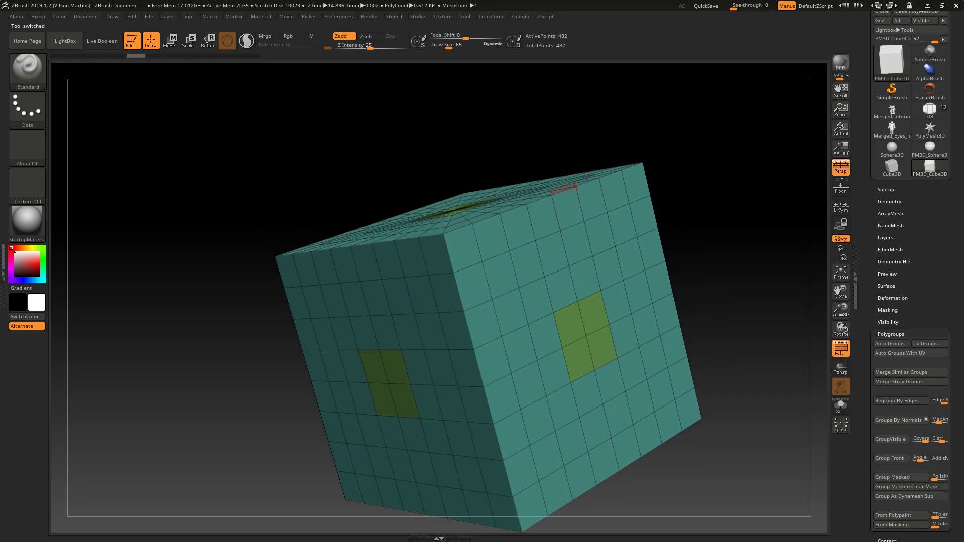
pyautogui.moveTo(483, 386); pyautogui.dragTo(591, 260, button='right')
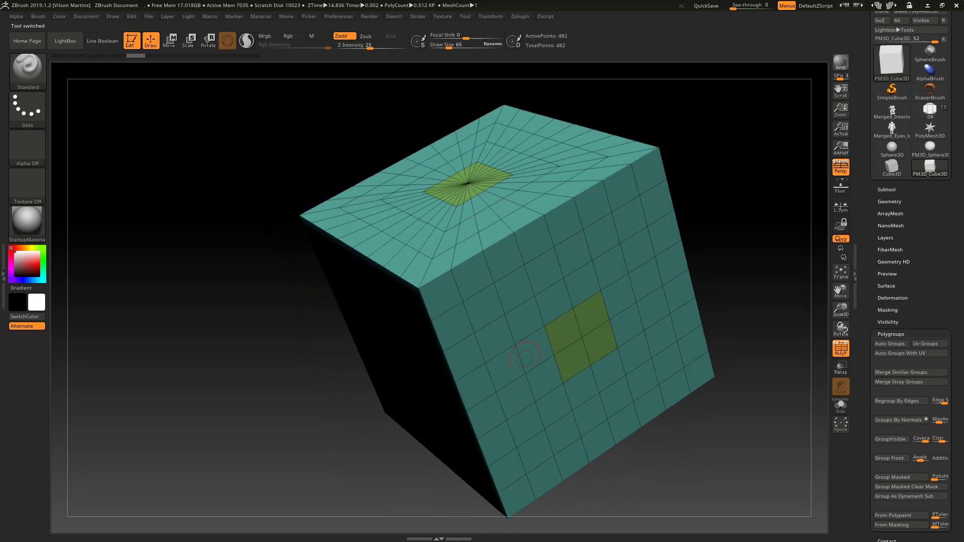
pyautogui.moveTo(534, 296); pyautogui.dragTo(561, 282, button='right')
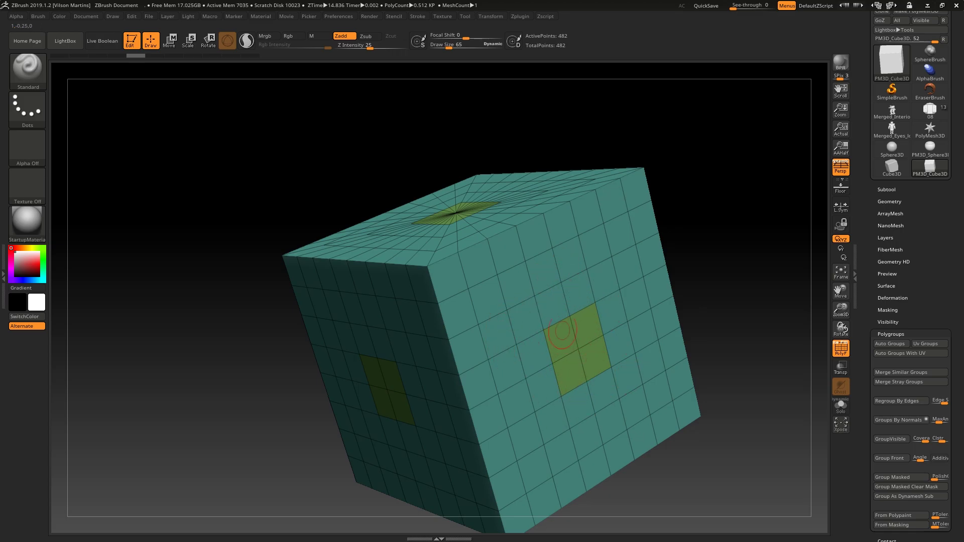
pyautogui.moveTo(632, 334); pyautogui.dragTo(744, 239, button='right')
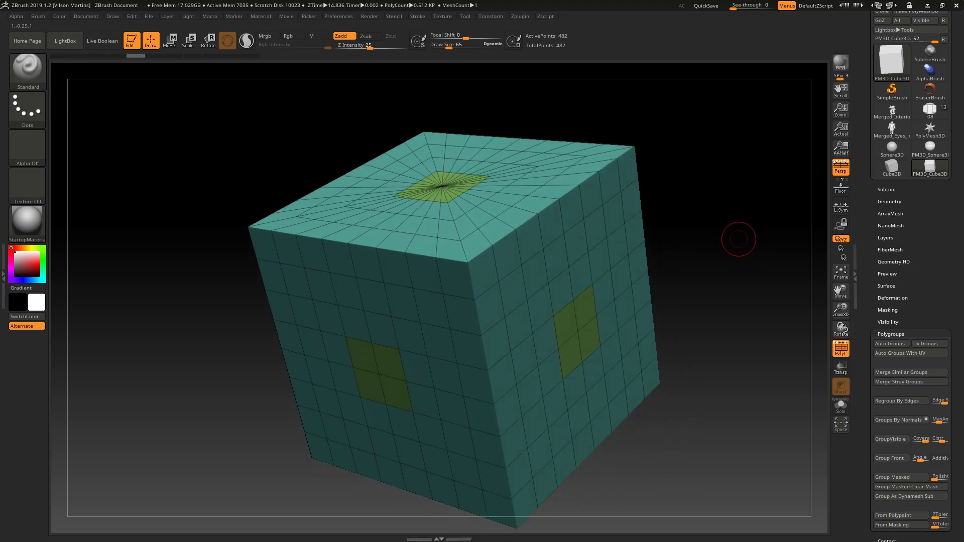
# Subdivide the cube several times and apply Regroup By Edges to its rounded form
pyautogui.hotkey('ctrl', 'd')
pyautogui.hotkey('ctrl', 'd')
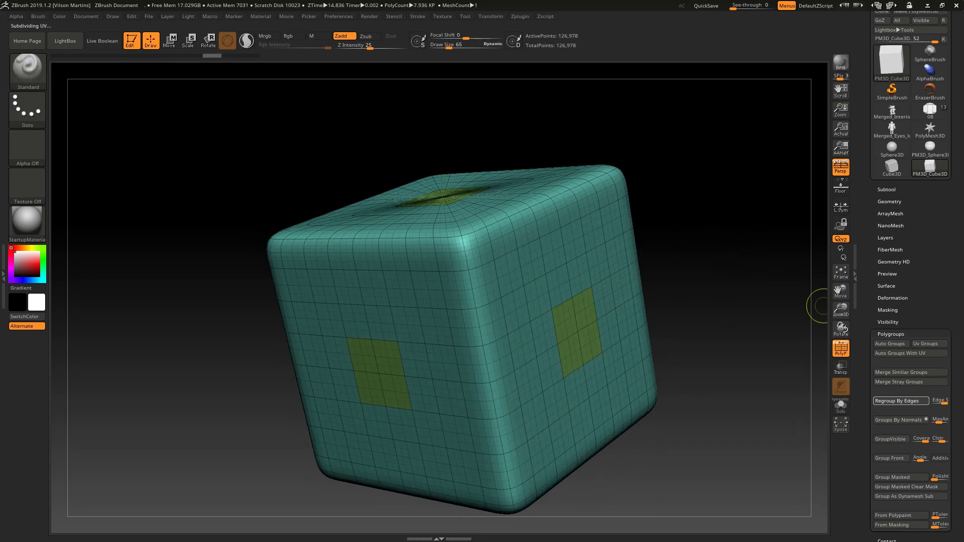
pyautogui.click(898, 420)
pyautogui.hotkey('shift', 'd')
pyautogui.hotkey('shift', 'd')
pyautogui.hotkey('shift', 'd')
pyautogui.hotkey('shift', 'd')
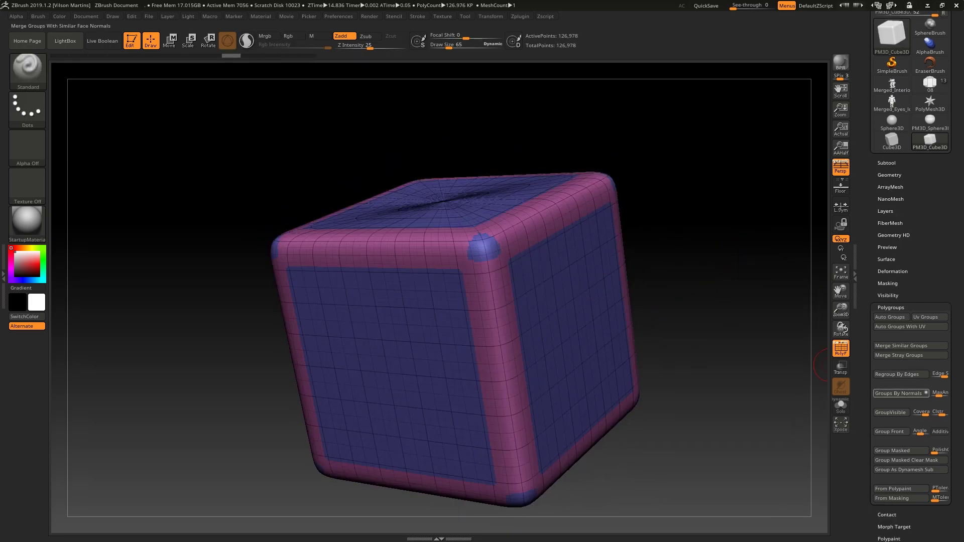
# Undo the cube's subdivisions and its last regrouping
pyautogui.hotkey('ctrl', 'z')
pyautogui.hotkey('ctrl', 'z')
pyautogui.hotkey('ctrl', 'z')
pyautogui.hotkey('ctrl', 'z')
pyautogui.hotkey('ctrl', 'z')
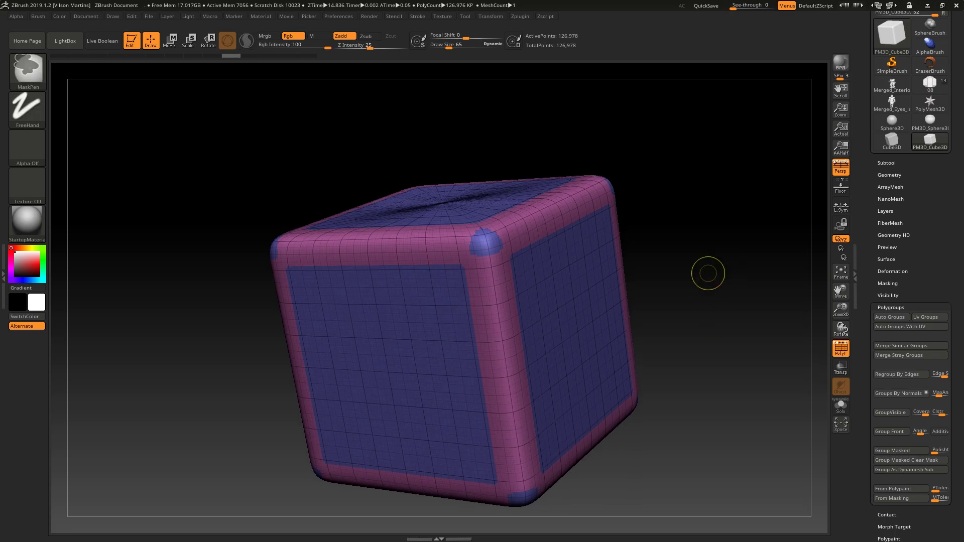
# Apply Groups By Normals to the cube and examine the separate group on each face from several angles
pyautogui.keyDown('shift'); pyautogui.moveTo(619, 205); pyautogui.dragTo(605, 173, button='right'); pyautogui.keyUp('shift')
pyautogui.moveTo(697, 196); pyautogui.dragTo(458, 235)
pyautogui.click(901, 393)
pyautogui.moveTo(640, 187); pyautogui.dragTo(469, 251)
pyautogui.moveTo(657, 221); pyautogui.dragTo(570, 274)
pyautogui.moveTo(783, 193); pyautogui.dragTo(680, 230)
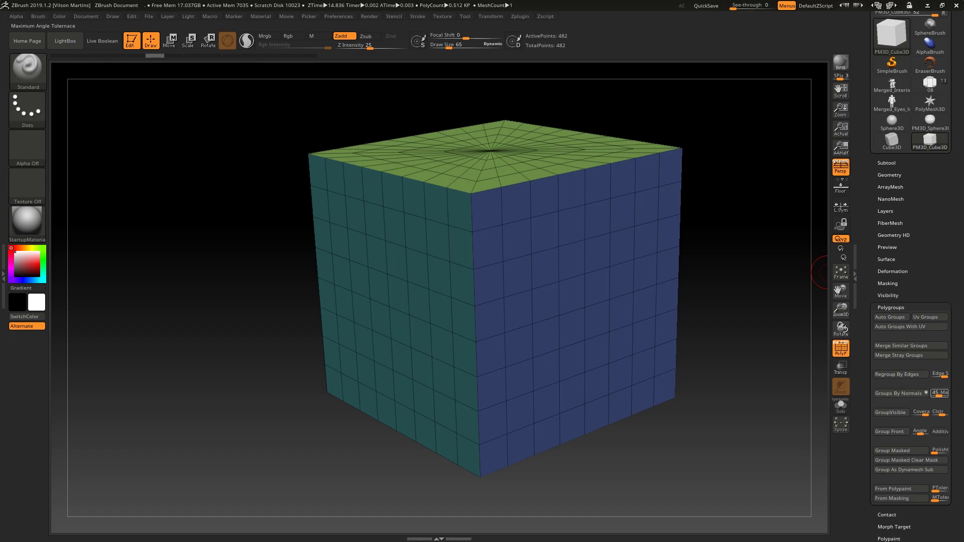
pyautogui.moveTo(688, 200); pyautogui.dragTo(609, 211)
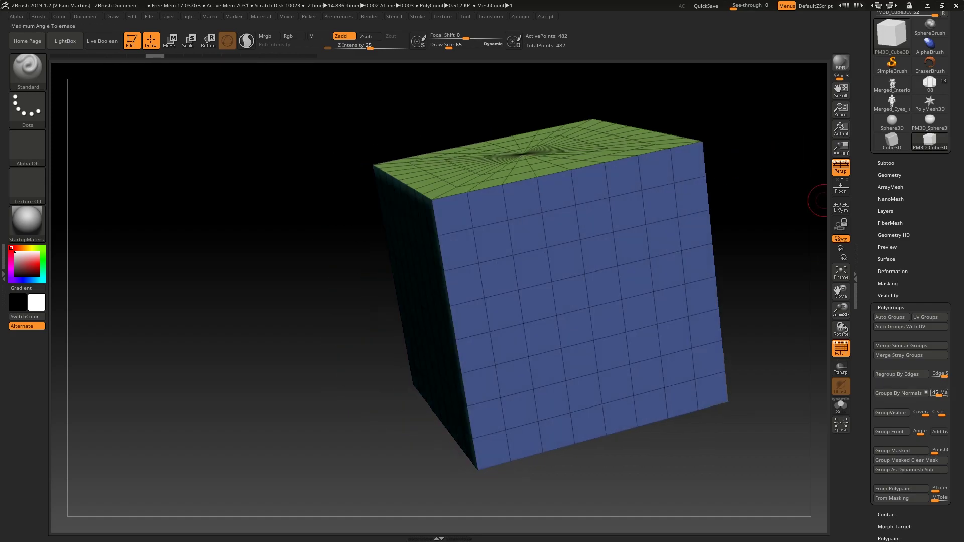
pyautogui.keyDown('shift'); pyautogui.moveTo(788, 138); pyautogui.dragTo(739, 158); pyautogui.keyUp('shift')
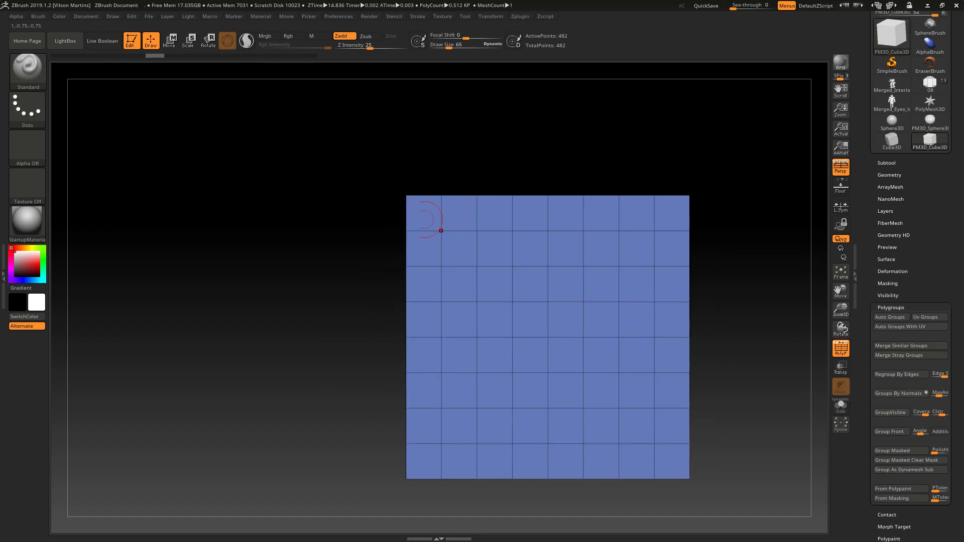
pyautogui.moveTo(516, 166); pyautogui.dragTo(452, 191, button='right')
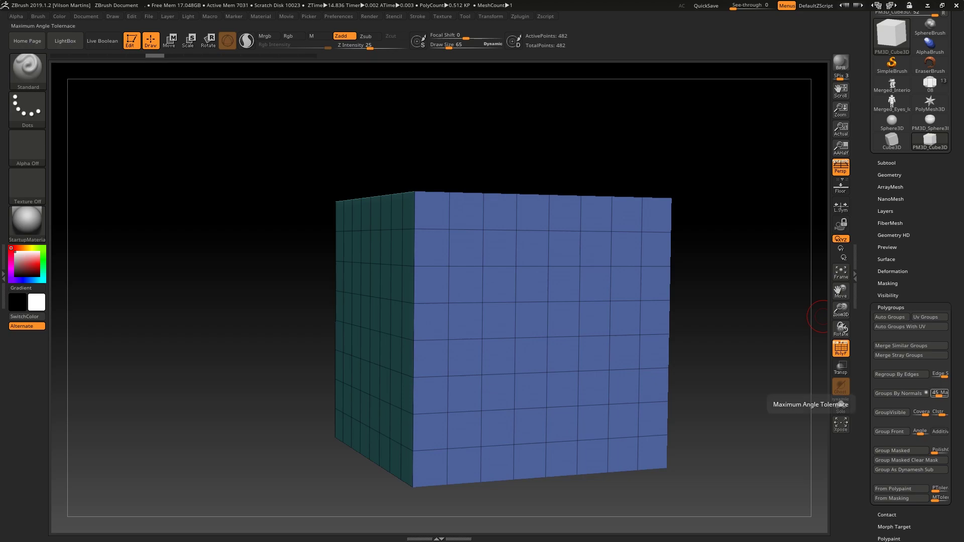
# Switch to the 08 tool and set the Maximum Angle Tolerance for Groups By Normals to 60
pyautogui.click(937, 394)
pyautogui.moveTo(867, 102); pyautogui.dragTo(872, 188)
pyautogui.moveTo(622, 251); pyautogui.dragTo(667, 301)
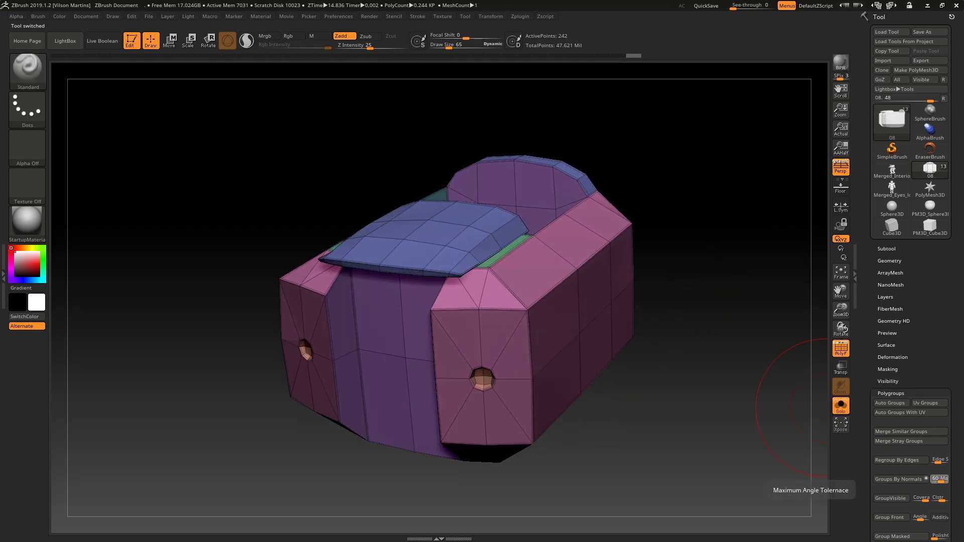
# Apply Groups By Normals to the 08 model and isolate the light green polygroup along its upper sloped rim
pyautogui.click(898, 479)
pyautogui.keyDown('ctrl'); pyautogui.moveTo(583, 241); pyautogui.dragTo(721, 251, button='right'); pyautogui.keyUp('ctrl')
pyautogui.hotkey('shift', 'f')
pyautogui.hotkey('shift', 'f')
pyautogui.moveTo(547, 291); pyautogui.dragTo(519, 295, button='right')
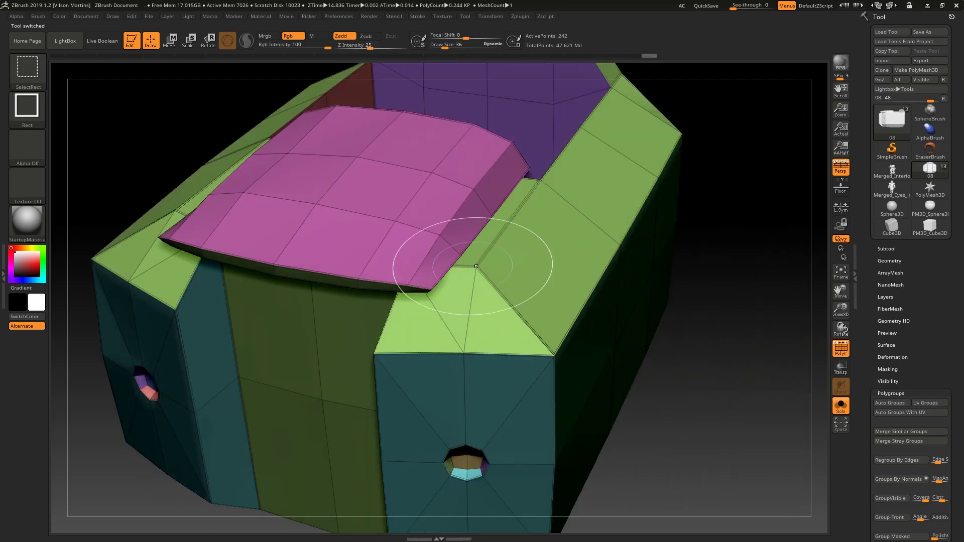
pyautogui.keyDown('ctrl'); pyautogui.keyDown('shift'); pyautogui.click(475, 266); pyautogui.keyUp('shift'); pyautogui.keyUp('ctrl')
pyautogui.moveTo(476, 229); pyautogui.dragTo(494, 374, button='right')
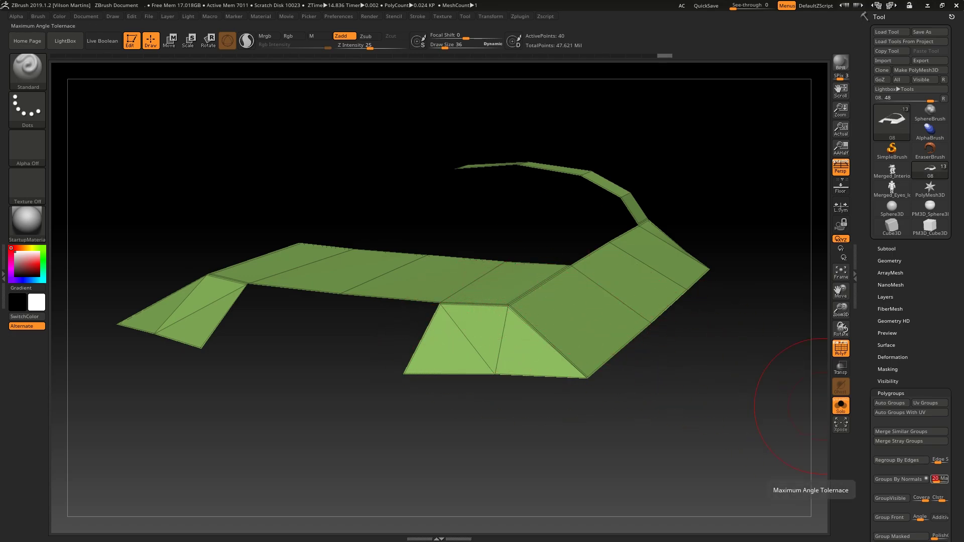
# Regroup the isolated rim with Groups By Normals at a Maximum Angle Tolerance of 20
pyautogui.click(913, 479)
pyautogui.moveTo(559, 314); pyautogui.dragTo(507, 352, button='right')
pyautogui.moveTo(592, 266); pyautogui.dragTo(630, 234, button='right')
pyautogui.moveTo(653, 204); pyautogui.dragTo(672, 192, button='right')
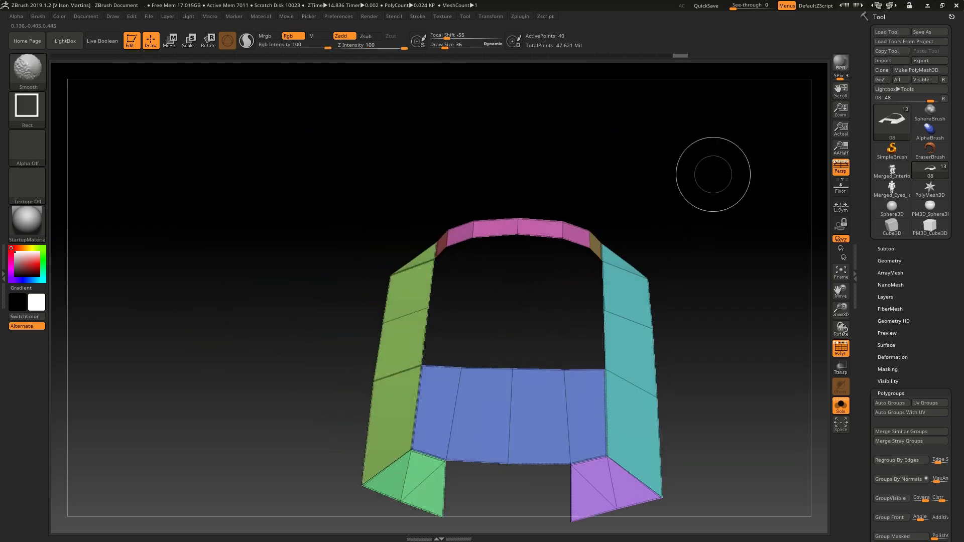
# Show the whole 08 model to examine the regrouped rim, and return to the isolated rim
pyautogui.keyDown('ctrl'); pyautogui.keyDown('shift'); pyautogui.click(712, 174); pyautogui.keyUp('shift'); pyautogui.keyUp('ctrl')
pyautogui.moveTo(593, 222); pyautogui.dragTo(545, 279, button='right')
pyautogui.keyDown('ctrl'); pyautogui.moveTo(545, 279); pyautogui.dragTo(684, 255, button='right'); pyautogui.keyUp('ctrl')
pyautogui.moveTo(600, 236)
pyautogui.mouseDown(button='right')
pyautogui.moveTo(550, 299)
pyautogui.moveTo(587, 313)
pyautogui.moveTo(598, 263)
pyautogui.moveTo(654, 264)
pyautogui.mouseUp(button='right')
pyautogui.hotkey('ctrl', 'z')
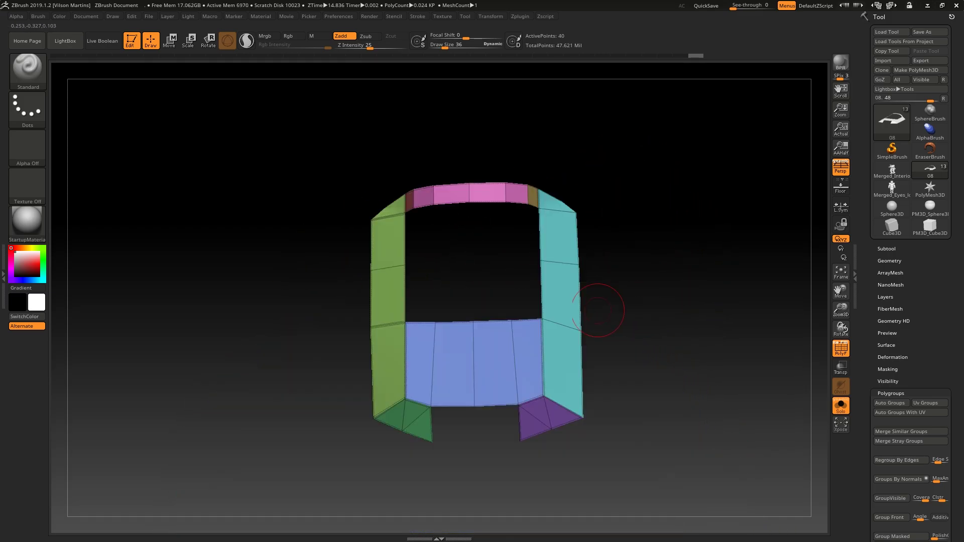
# Isolate the rim's curved rear arch, combine it into one polygroup with Auto Groups, and restore the full model's visibility
pyautogui.keyDown('ctrl'); pyautogui.keyDown('alt'); pyautogui.keyDown('shift'); pyautogui.moveTo(342, 483); pyautogui.dragTo(641, 269); pyautogui.keyUp('shift'); pyautogui.keyUp('alt'); pyautogui.keyUp('ctrl')
pyautogui.keyDown('ctrl'); pyautogui.keyDown('alt'); pyautogui.keyDown('shift'); pyautogui.moveTo(350, 269); pyautogui.dragTo(384, 201); pyautogui.keyUp('shift'); pyautogui.keyUp('alt'); pyautogui.keyUp('ctrl')
pyautogui.moveTo(652, 321); pyautogui.dragTo(728, 386, button='right')
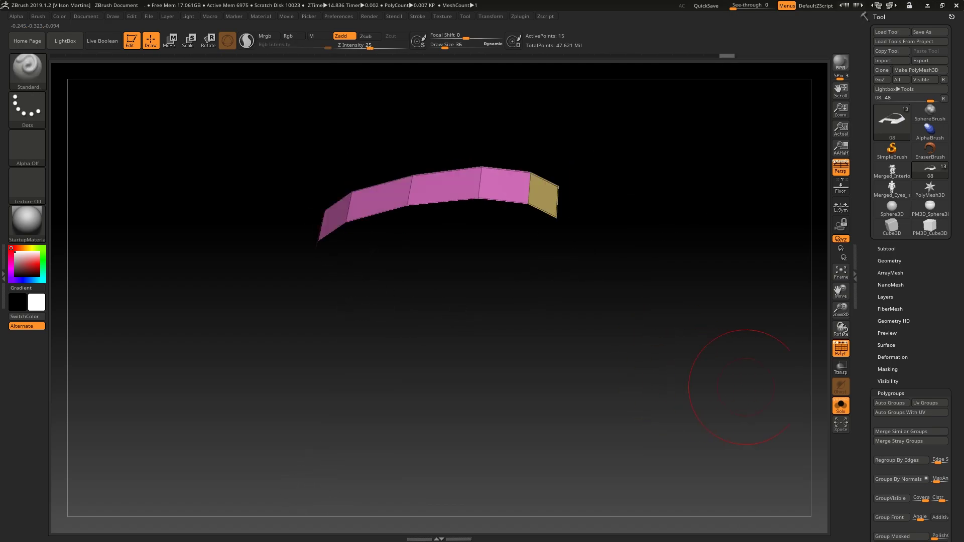
pyautogui.click(891, 403)
pyautogui.keyDown('alt'); pyautogui.moveTo(527, 118); pyautogui.dragTo(551, 199, button='right'); pyautogui.keyUp('alt')
pyautogui.keyDown('ctrl'); pyautogui.keyDown('shift'); pyautogui.click(550, 198); pyautogui.keyUp('shift'); pyautogui.keyUp('ctrl')
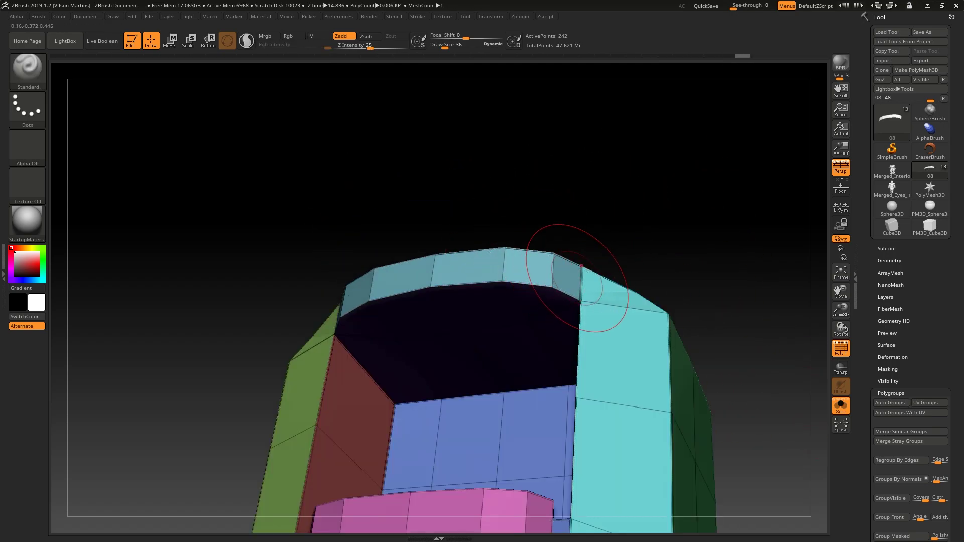
pyautogui.moveTo(347, 296); pyautogui.dragTo(351, 295, button='right')
pyautogui.moveTo(588, 267); pyautogui.dragTo(673, 231, button='right')
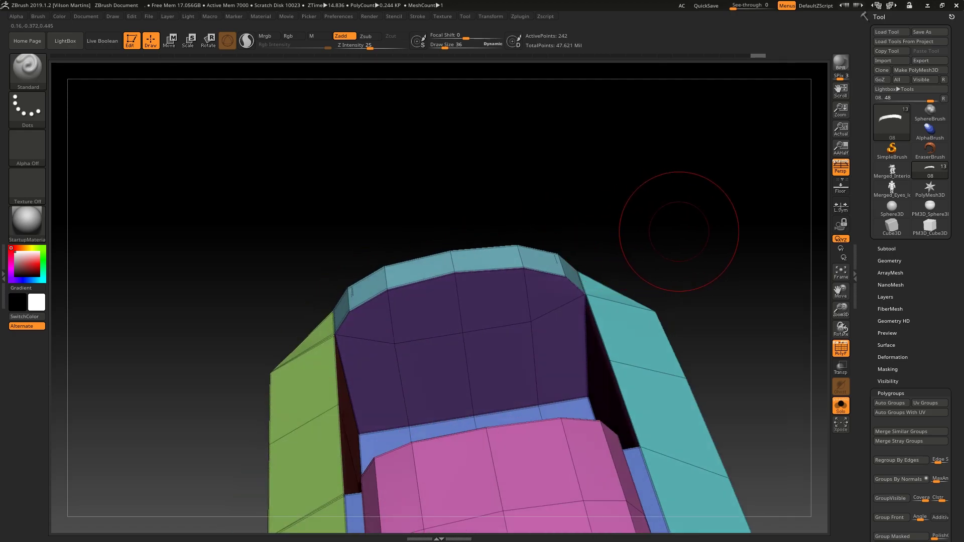
# Subdivide the 08 model twice and examine its smoothed surfaces from several angles without the polyframe
pyautogui.hotkey('ctrl', 'd')
pyautogui.hotkey('ctrl', 'd')
pyautogui.hotkey('shift', 'f')
pyautogui.moveTo(555, 260); pyautogui.dragTo(445, 263, button='right')
pyautogui.moveTo(641, 394); pyautogui.dragTo(586, 277, button='right')
pyautogui.moveTo(575, 240)
pyautogui.keyDown('alt'); pyautogui.mouseDown(button='right')
pyautogui.moveTo(588, 281)
pyautogui.moveTo(585, 241)
pyautogui.moveTo(557, 234)
pyautogui.mouseUp(button='right'); pyautogui.keyUp('alt')
pyautogui.keyDown('ctrl'); pyautogui.moveTo(558, 233); pyautogui.dragTo(582, 266, button='right'); pyautogui.keyUp('ctrl')
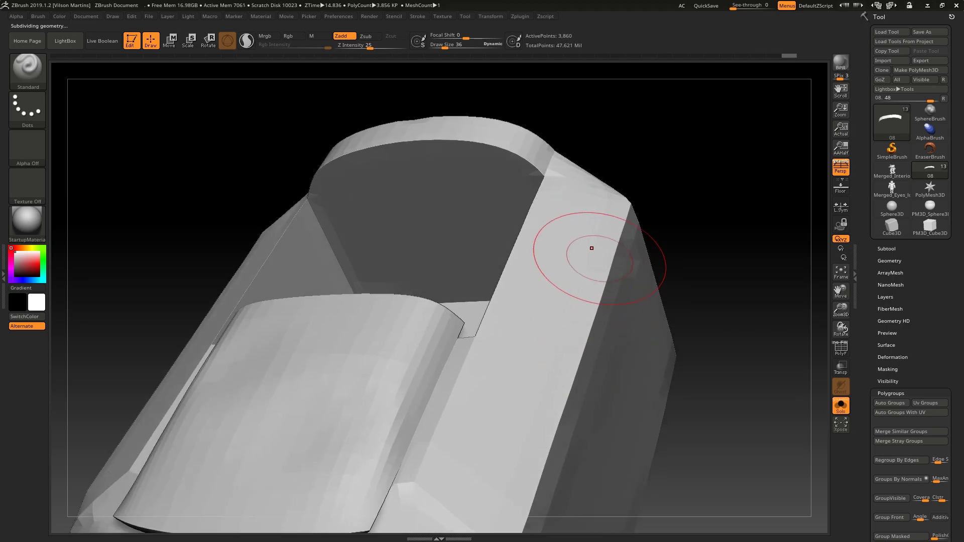
pyautogui.moveTo(597, 229); pyautogui.dragTo(769, 314, button='right')
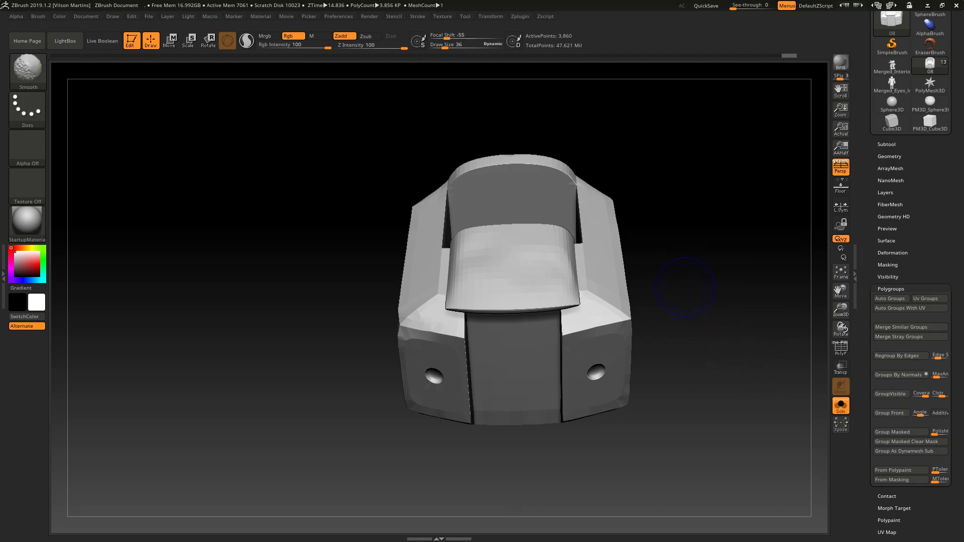
# Return the 08 model to its lowest subdivision level with the polyframe displayed
pyautogui.hotkey('shift', 'f')
pyautogui.hotkey('shift', 'd')
pyautogui.hotkey('shift', 'd')
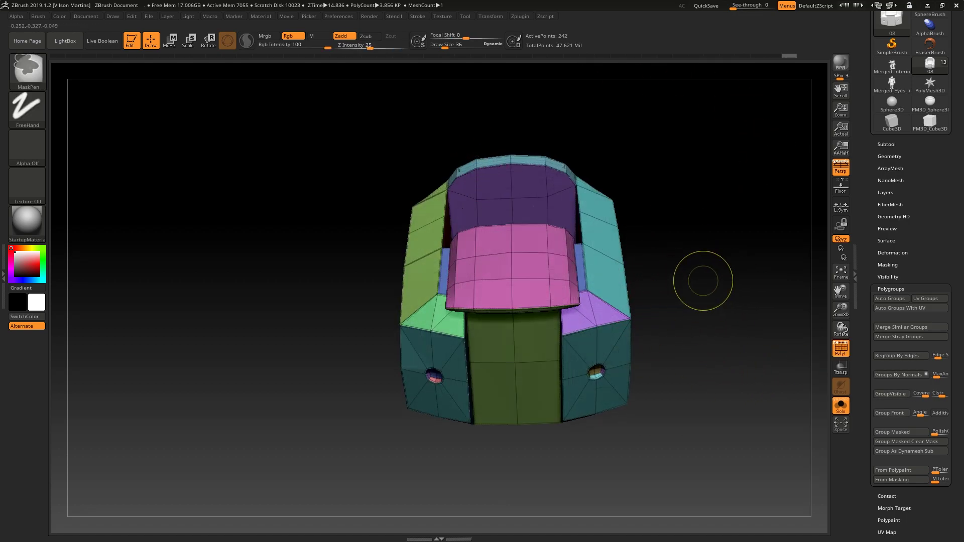
# Assign the entire visible 08 model to a single polygroup with GroupVisible
pyautogui.click(891, 394)
pyautogui.moveTo(522, 311)
pyautogui.mouseDown(button='right')
pyautogui.moveTo(516, 231)
pyautogui.moveTo(429, 248)
pyautogui.mouseUp(button='right')
pyautogui.moveTo(592, 175)
pyautogui.mouseDown(button='right')
pyautogui.moveTo(620, 169)
pyautogui.moveTo(469, 246)
pyautogui.mouseUp(button='right')
pyautogui.moveTo(468, 245); pyautogui.dragTo(530, 211)
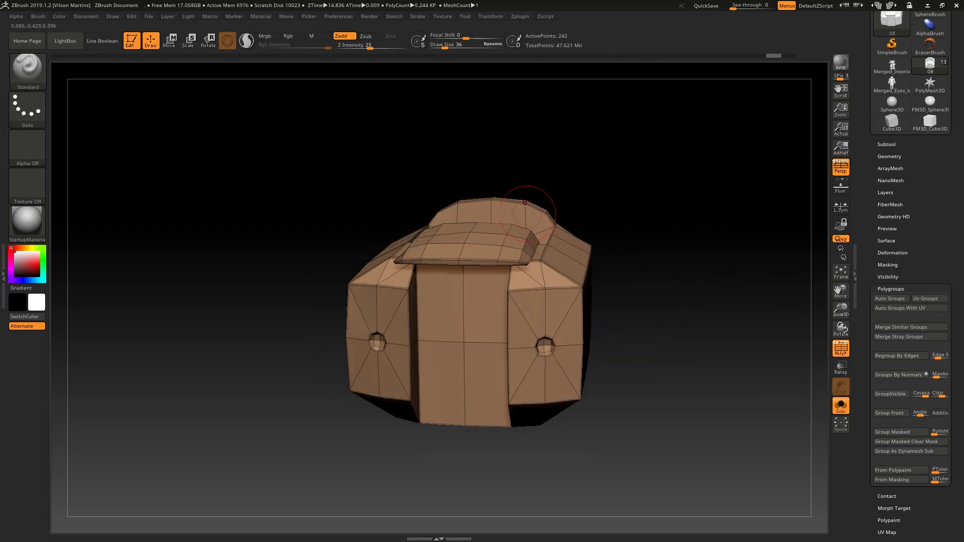
# Switch to the merged robot tool and combine all its parts into one polygroup with GroupVisible
pyautogui.click(891, 65)
pyautogui.press('f')
pyautogui.moveTo(690, 233); pyautogui.dragTo(646, 211)
pyautogui.click(892, 393)
pyautogui.keyDown('alt'); pyautogui.moveTo(516, 153); pyautogui.dragTo(526, 243, button='right'); pyautogui.keyUp('alt')
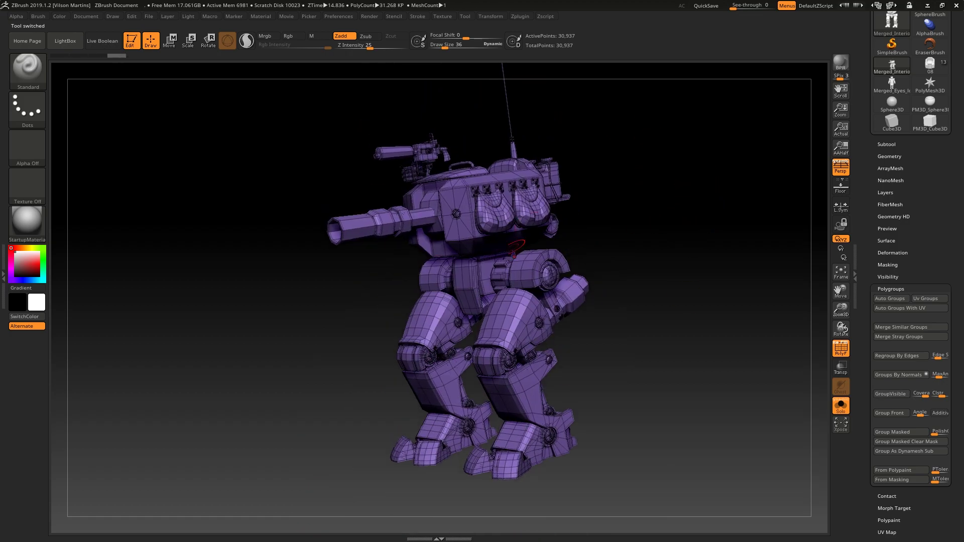
pyautogui.moveTo(631, 209); pyautogui.dragTo(692, 221)
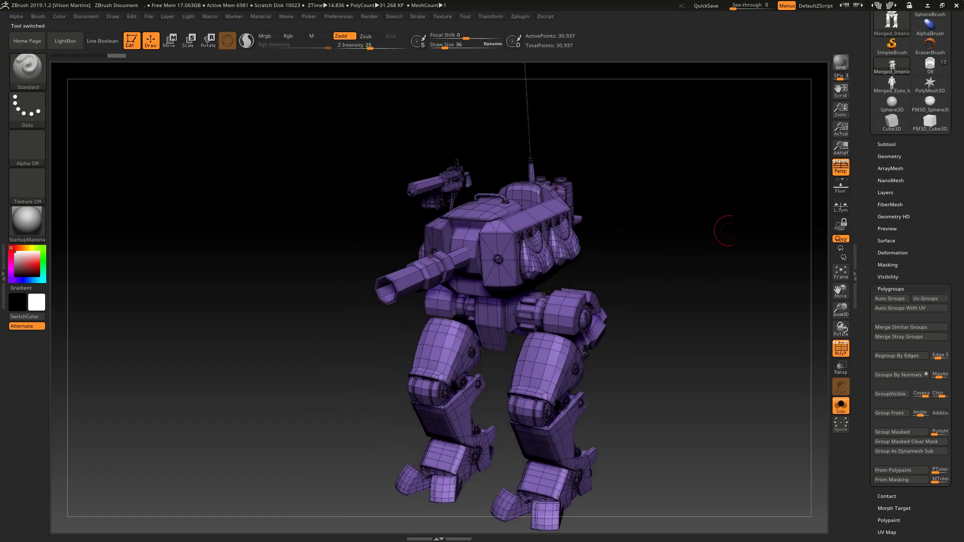
# Convert the Sphere3D primitive into a PolyMesh3D and assign its visible polygons to a new polygroup with GroupVisible
pyautogui.moveTo(924, 213); pyautogui.dragTo(924, 296)
pyautogui.click(891, 187)
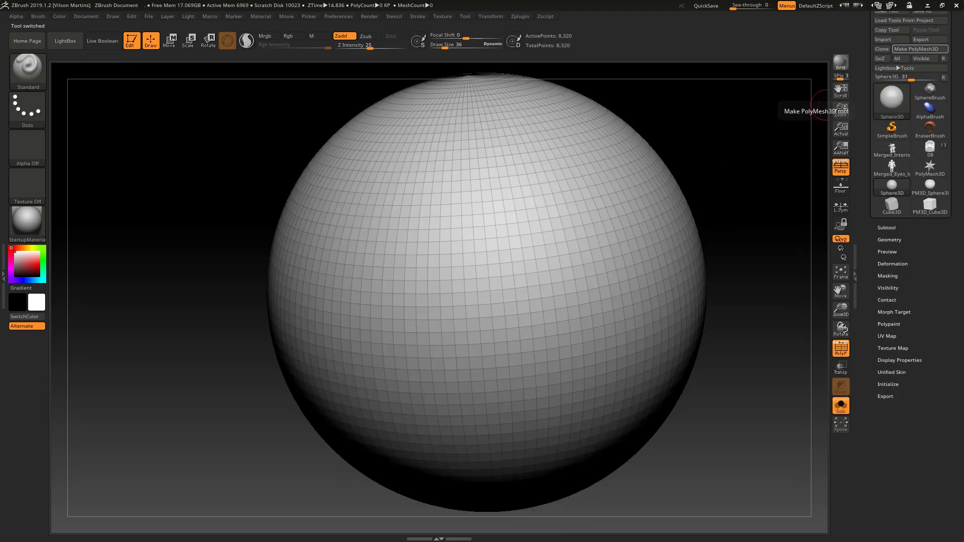
pyautogui.click(920, 49)
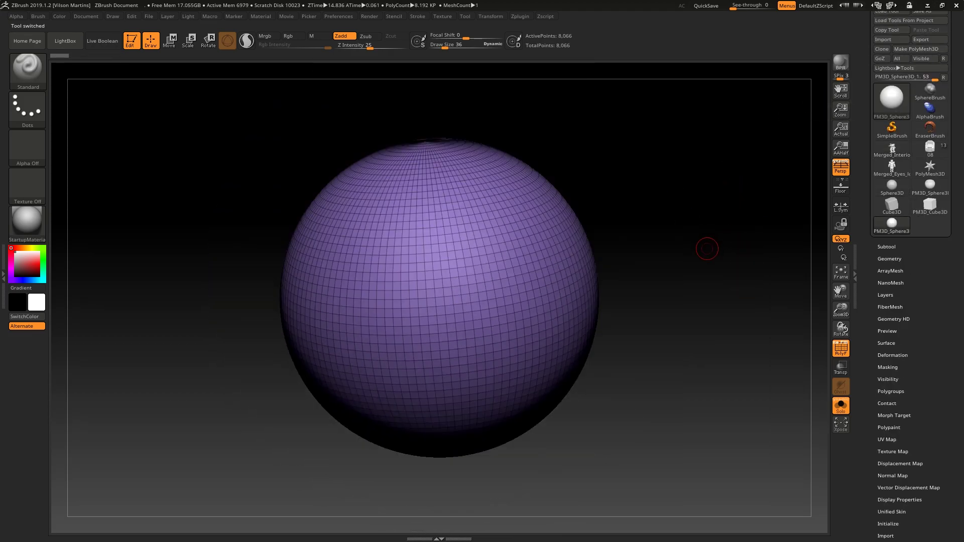
pyautogui.moveTo(865, 341); pyautogui.dragTo(866, 293)
pyautogui.moveTo(703, 198)
pyautogui.mouseDown()
pyautogui.moveTo(701, 245)
pyautogui.moveTo(730, 278)
pyautogui.mouseUp()
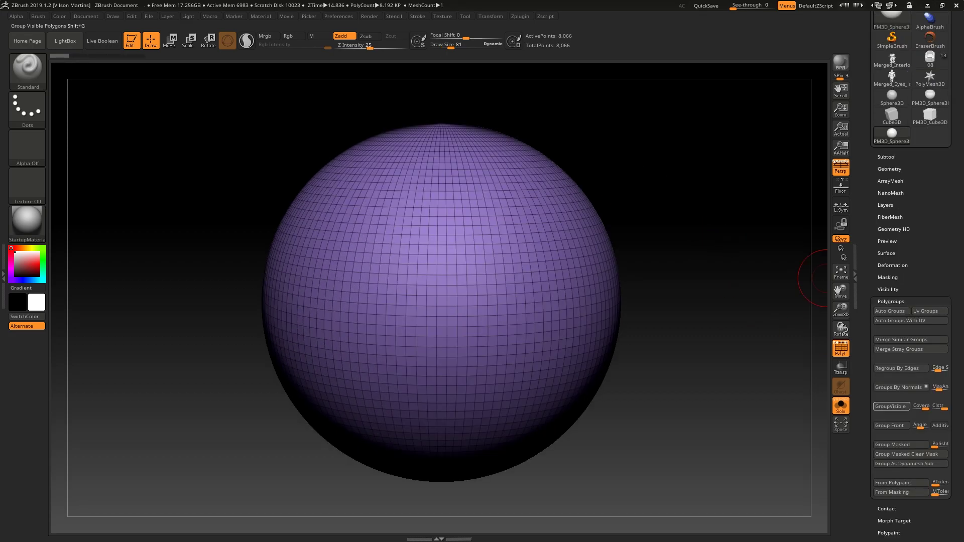
pyautogui.click(890, 406)
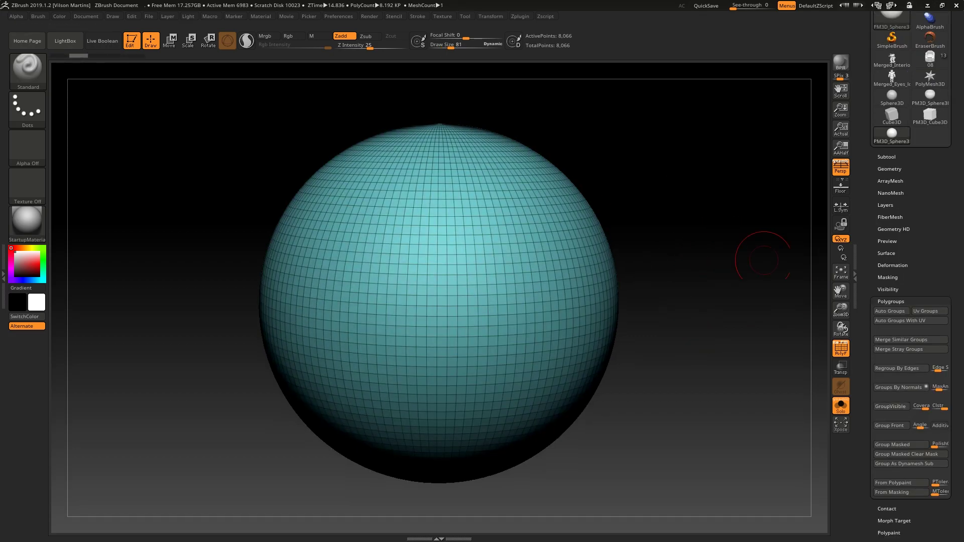
pyautogui.keyDown('alt'); pyautogui.moveTo(636, 206); pyautogui.dragTo(816, 390); pyautogui.keyUp('alt')
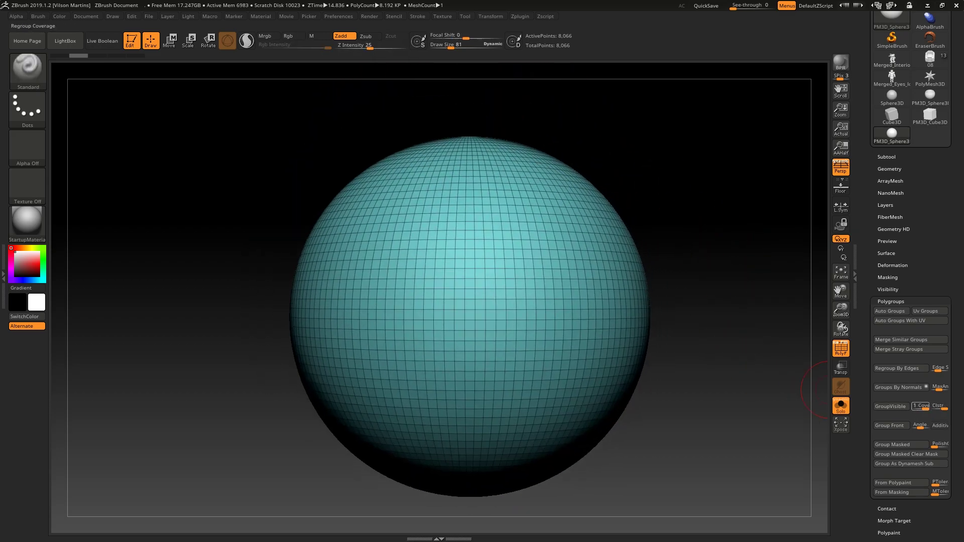
# Set the regroup Coverage to 0.5 and apply GroupVisible to scatter a second polygroup across the sphere
pyautogui.click(920, 406)
pyautogui.write('.5')
pyautogui.press('Return')
pyautogui.click(890, 406)
pyautogui.keyDown('alt'); pyautogui.moveTo(450, 298); pyautogui.dragTo(510, 258, button='right'); pyautogui.keyUp('alt')
pyautogui.moveTo(579, 191)
pyautogui.mouseDown(button='right')
pyautogui.moveTo(477, 181)
pyautogui.moveTo(580, 185)
pyautogui.moveTo(479, 187)
pyautogui.moveTo(436, 243)
pyautogui.mouseUp(button='right')
pyautogui.keyDown('alt'); pyautogui.moveTo(437, 243); pyautogui.dragTo(423, 271, button='right'); pyautogui.keyUp('alt')
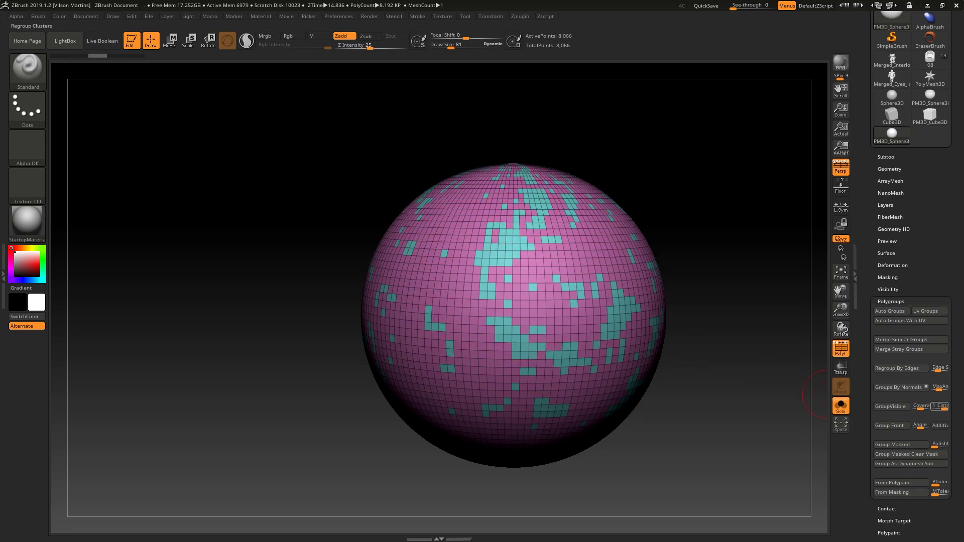
# Lower the regroup Clusters value and reapply GroupVisible to scatter smaller polygroup patches over the sphere
pyautogui.moveTo(823, 394); pyautogui.dragTo(709, 261)
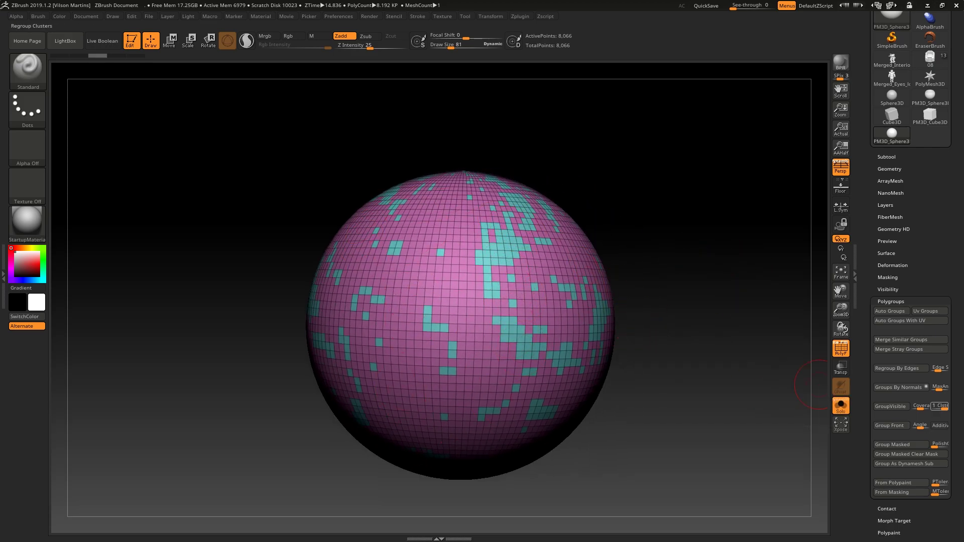
pyautogui.click(889, 406)
pyautogui.moveTo(723, 346); pyautogui.dragTo(507, 265)
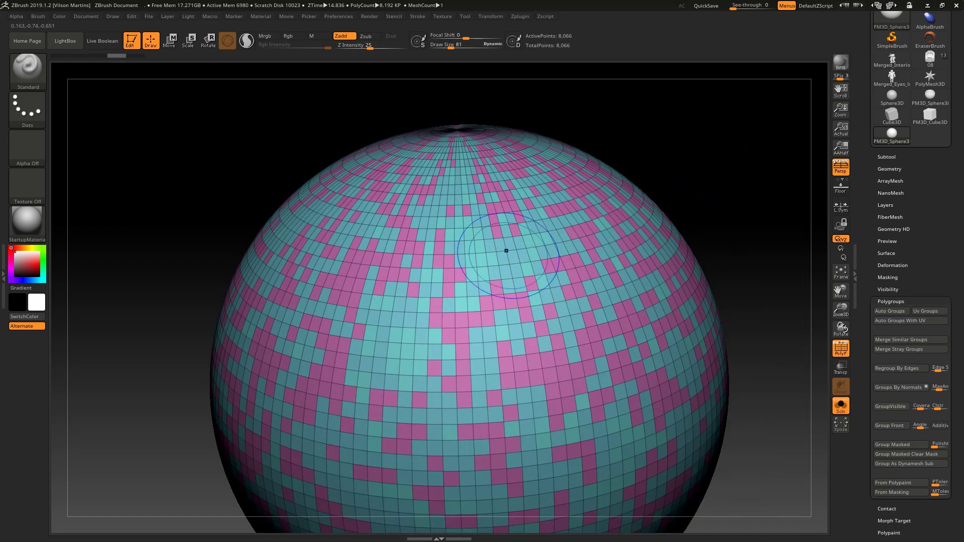
# Isolate one of the sphere's scattered polygroups for inspection, and show the whole sphere again
pyautogui.keyDown('ctrl'); pyautogui.keyDown('shift'); pyautogui.click(509, 261); pyautogui.keyUp('shift'); pyautogui.keyUp('ctrl')
pyautogui.keyDown('ctrl'); pyautogui.keyDown('shift'); pyautogui.click(714, 261); pyautogui.keyUp('shift'); pyautogui.keyUp('ctrl')
pyautogui.keyDown('alt'); pyautogui.moveTo(715, 260); pyautogui.dragTo(707, 254); pyautogui.keyUp('alt')
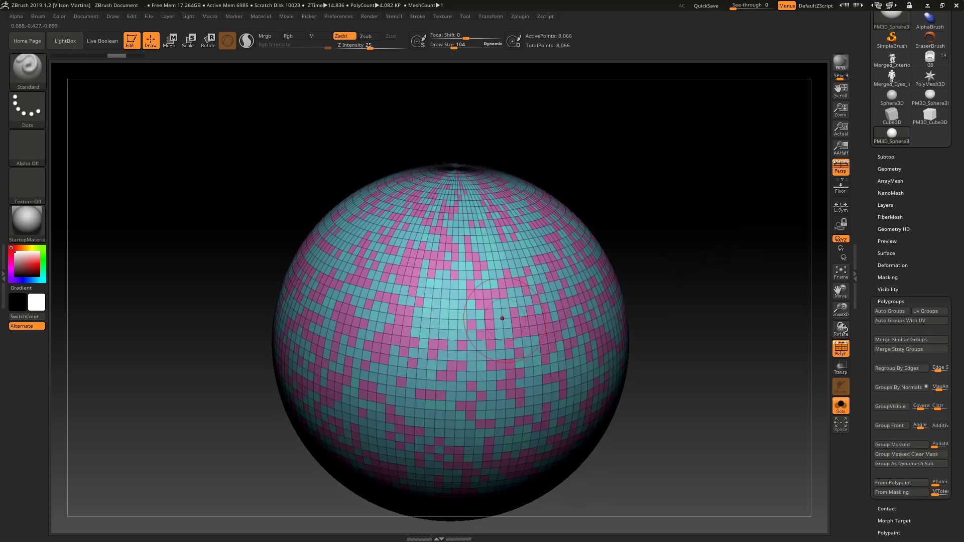
# Using the ZModeler brush with the Polygroup All target, extrude one of the sphere's scattered polygroups outward
pyautogui.press('b')
pyautogui.press('z')
pyautogui.press('m')
pyautogui.press('space')
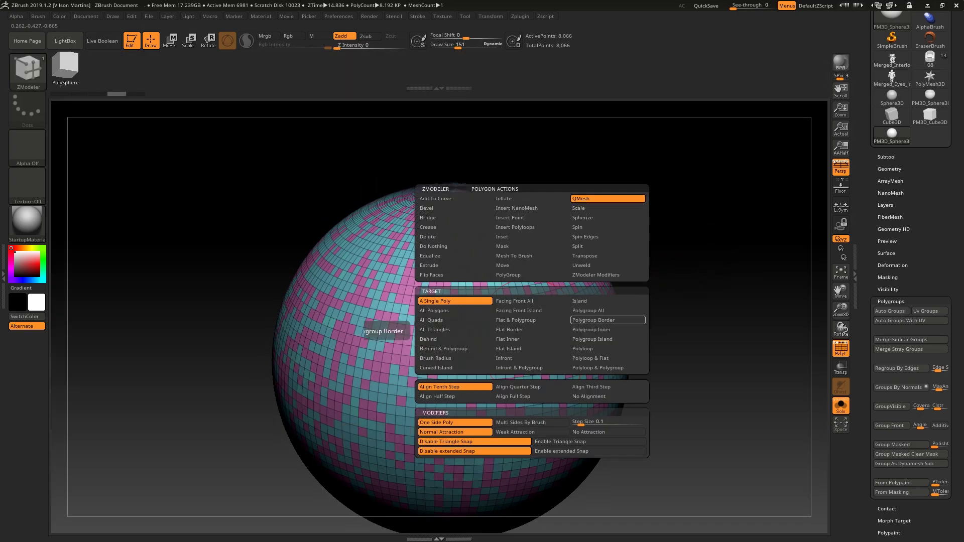
pyautogui.click(587, 310)
pyautogui.moveTo(579, 346); pyautogui.dragTo(543, 348)
pyautogui.moveTo(661, 212); pyautogui.dragTo(638, 261)
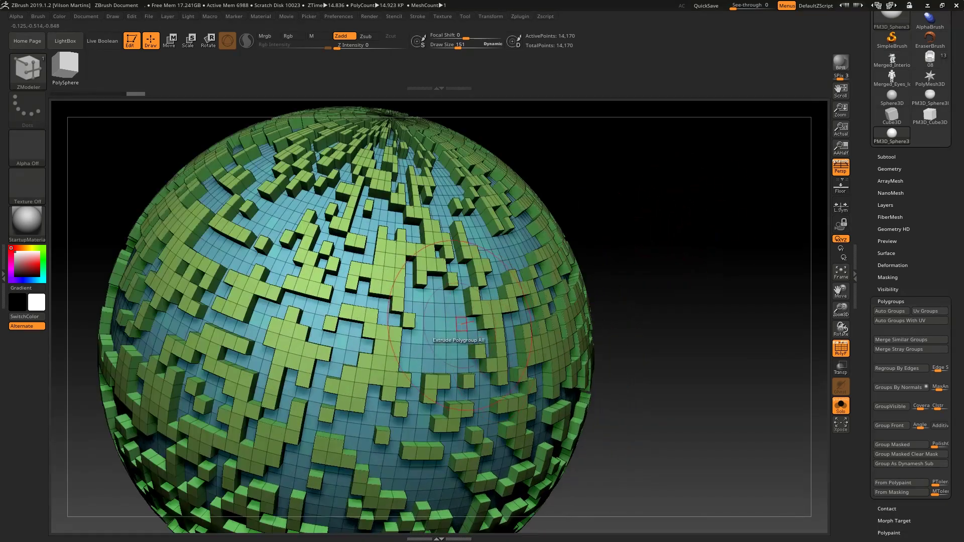
# Extrude another portion of the blocky sphere with the ZModeler Polygroup All target
pyautogui.moveTo(438, 301); pyautogui.dragTo(409, 301)
pyautogui.keyDown('alt'); pyautogui.moveTo(657, 246); pyautogui.dragTo(673, 338); pyautogui.keyUp('alt')
pyautogui.moveTo(687, 213); pyautogui.dragTo(673, 154)
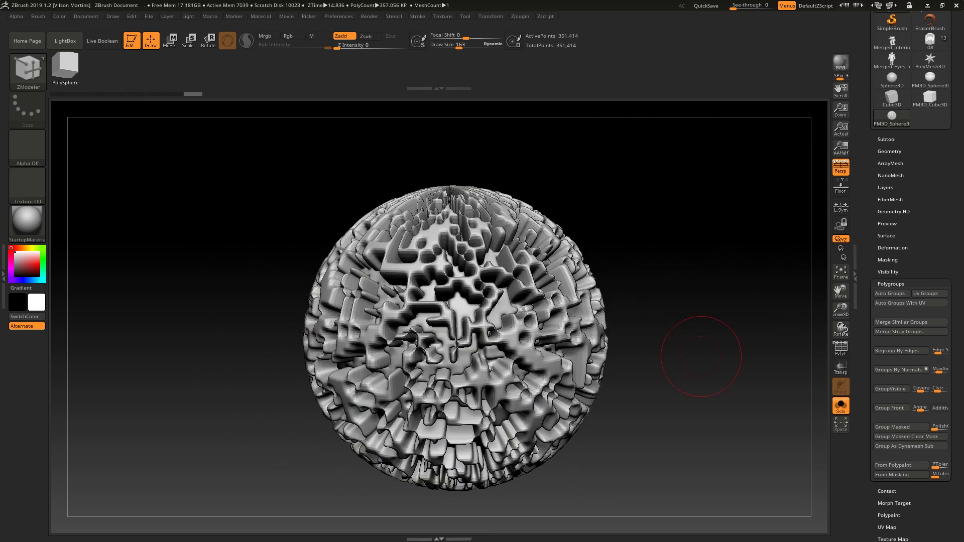
# Undo the extruded sphere's subdivisions and display its polyframe again
pyautogui.keyDown('alt'); pyautogui.moveTo(699, 348); pyautogui.dragTo(630, 350); pyautogui.keyUp('alt')
pyautogui.hotkey('ctrl', 'z')
pyautogui.hotkey('ctrl', 'z')
pyautogui.hotkey('shift', 'f')
pyautogui.keyDown('alt'); pyautogui.moveTo(672, 221); pyautogui.dragTo(644, 231); pyautogui.keyUp('alt')
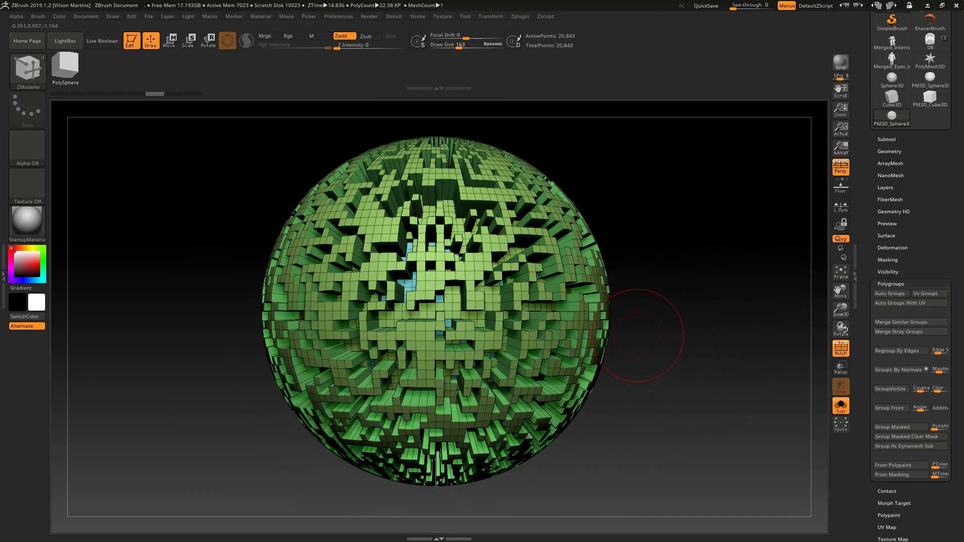
# Apply Group Front to the extruded sphere's camera-facing polygons and examine the group's boundary from several sides
pyautogui.hotkey('ctrl', 'w')
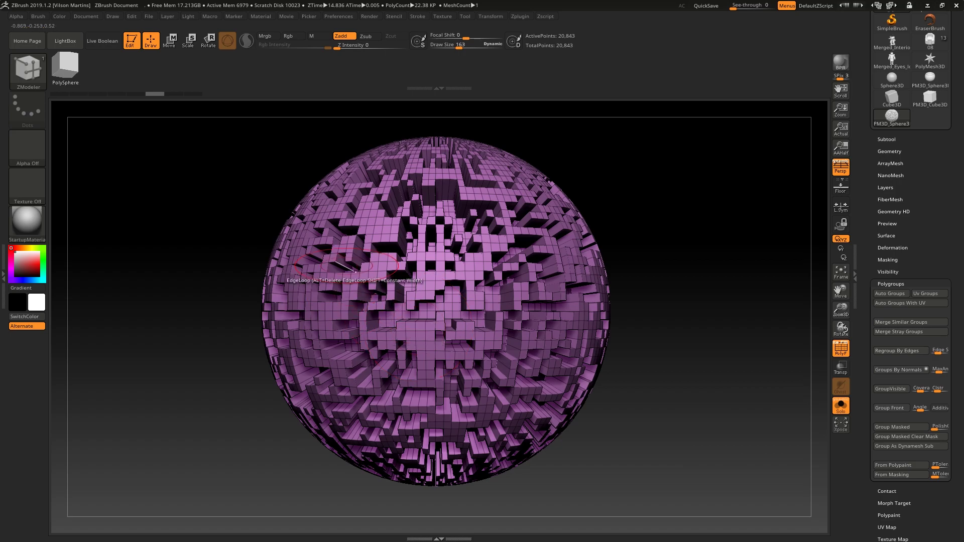
pyautogui.moveTo(743, 226); pyautogui.dragTo(596, 232)
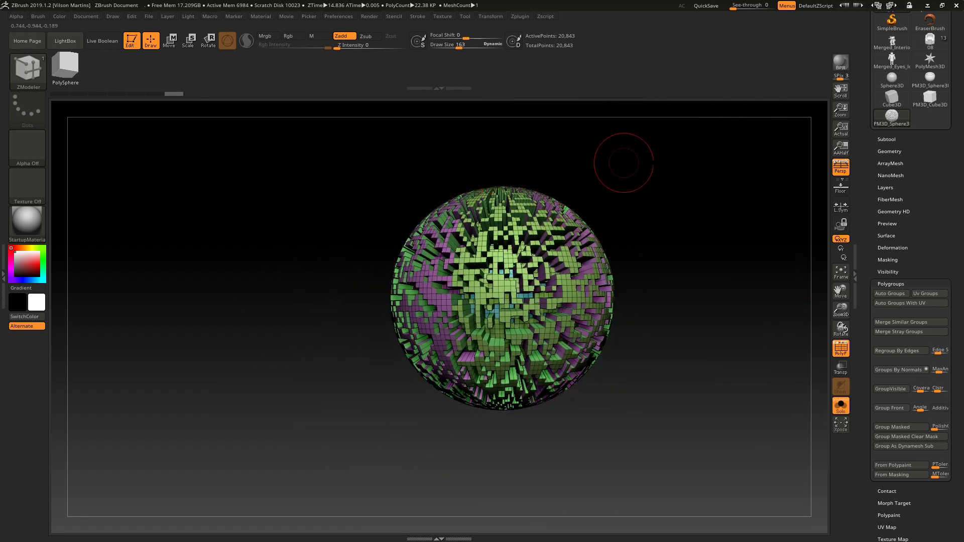
pyautogui.moveTo(620, 166); pyautogui.dragTo(620, 266)
pyautogui.moveTo(691, 248); pyautogui.dragTo(652, 253)
pyautogui.moveTo(635, 293); pyautogui.dragTo(668, 311)
pyautogui.moveTo(301, 336); pyautogui.dragTo(458, 255)
pyautogui.moveTo(798, 216); pyautogui.dragTo(551, 258)
pyautogui.moveTo(598, 211); pyautogui.dragTo(467, 279)
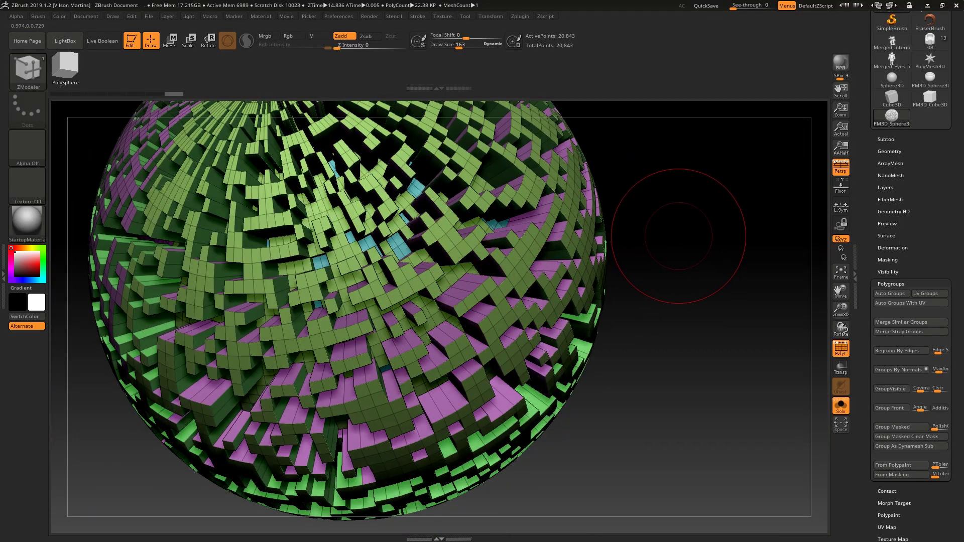
# Realign the extruded sphere to a front view, reapply Group Front, and check the grouping on its other sides
pyautogui.keyDown('alt'); pyautogui.moveTo(713, 242); pyautogui.dragTo(743, 240); pyautogui.keyUp('alt')
pyautogui.moveTo(743, 239)
pyautogui.mouseDown()
pyautogui.moveTo(798, 230)
pyautogui.moveTo(752, 240)
pyautogui.mouseUp()
pyautogui.press('f')
pyautogui.keyDown('shift'); pyautogui.moveTo(822, 378); pyautogui.dragTo(817, 381); pyautogui.keyUp('shift')
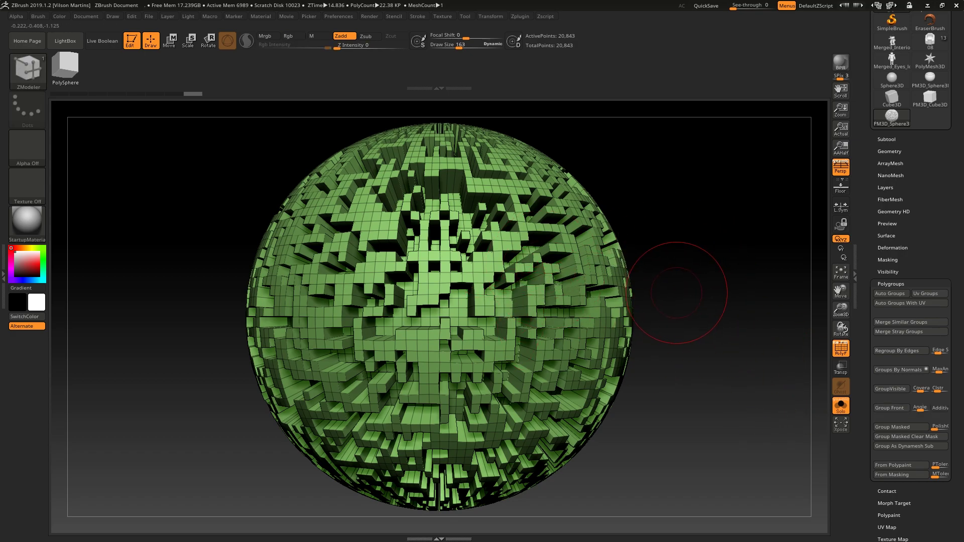
pyautogui.moveTo(759, 296); pyautogui.dragTo(747, 340)
pyautogui.press('f')
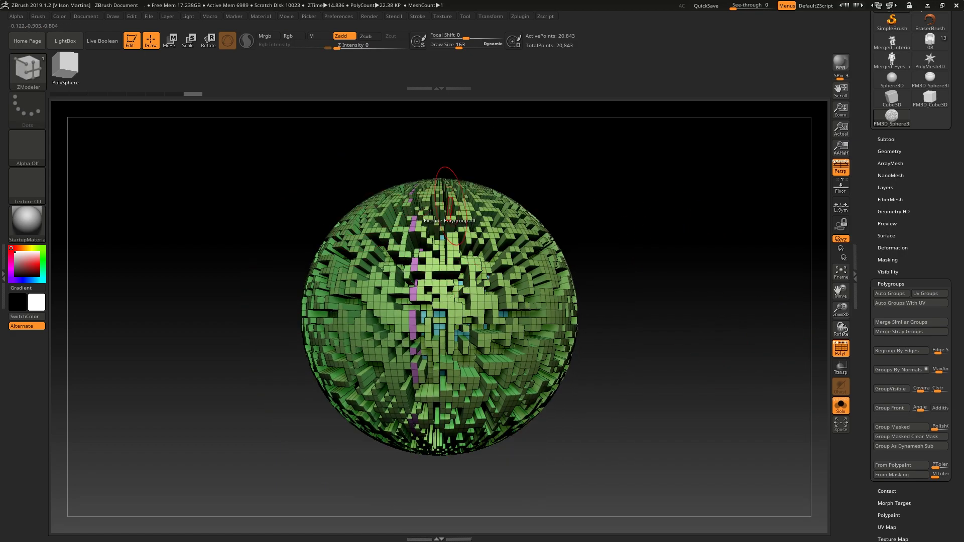
pyautogui.moveTo(442, 167); pyautogui.dragTo(816, 359)
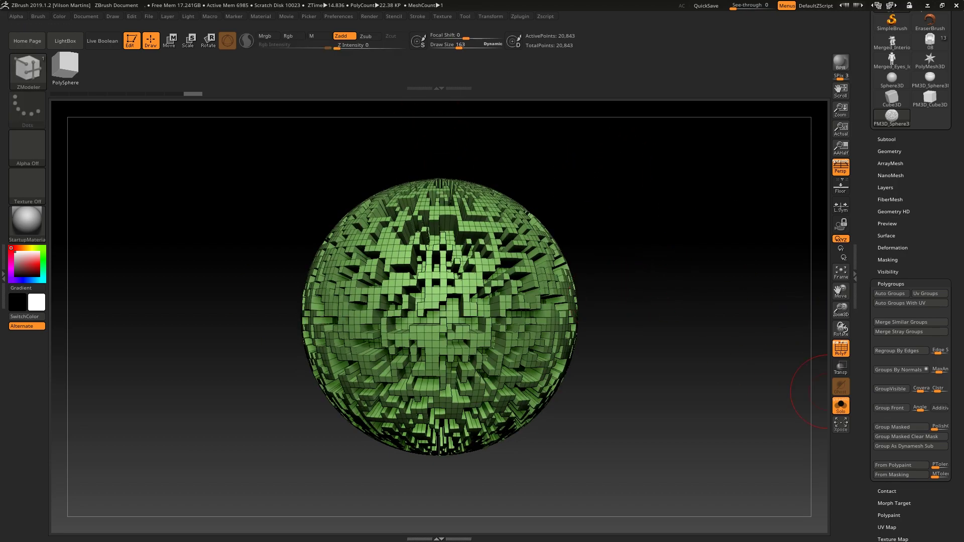
# Reduce the Group Front angle, regroup the sphere's camera-facing polygons, and inspect the narrower group
pyautogui.moveTo(691, 257); pyautogui.dragTo(620, 276)
pyautogui.keyDown('ctrl'); pyautogui.moveTo(465, 263); pyautogui.dragTo(442, 287, button='right'); pyautogui.keyUp('ctrl')
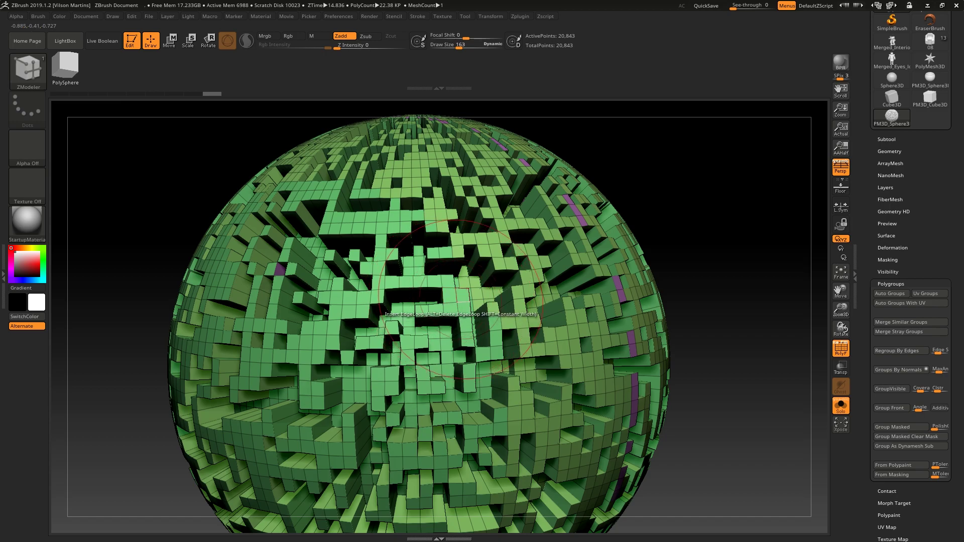
pyautogui.moveTo(564, 279); pyautogui.dragTo(525, 302, button='right')
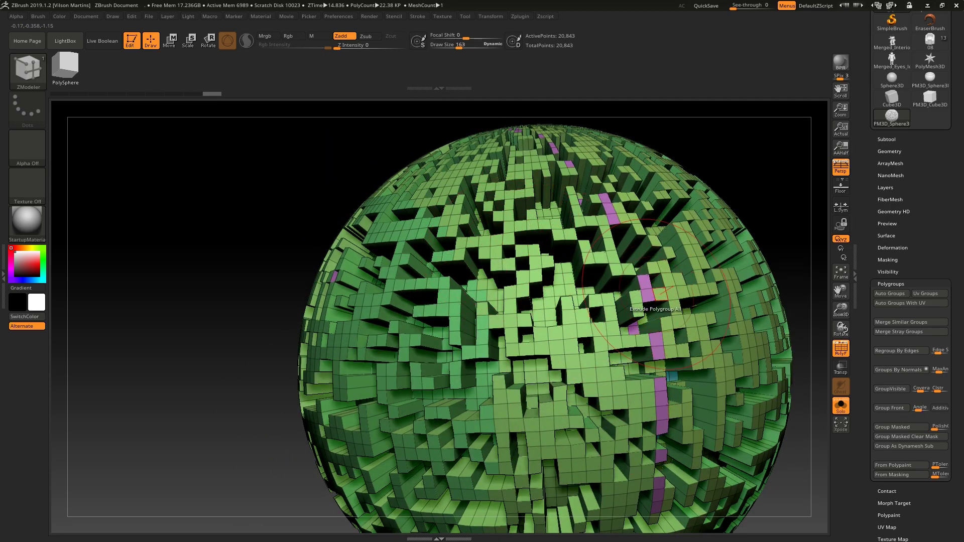
# Undo the Group Front operations on the extruded sphere
pyautogui.hotkey('ctrl', 'z')
pyautogui.hotkey('ctrl', 'z')
pyautogui.hotkey('ctrl', 'z')
pyautogui.moveTo(766, 424)
pyautogui.keyDown('alt'); pyautogui.mouseDown(button='right')
pyautogui.moveTo(756, 374)
pyautogui.moveTo(801, 402)
pyautogui.mouseUp(button='right'); pyautogui.keyUp('alt')
pyautogui.moveTo(770, 294); pyautogui.dragTo(653, 364, button='right')
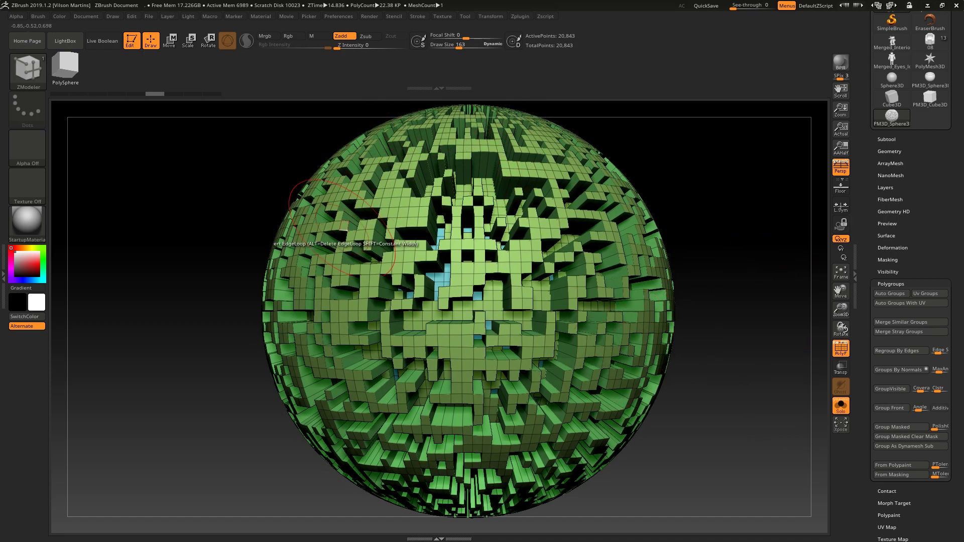
# Enable the Additive option for Group Front and group the extruded sphere's camera-facing polygons
pyautogui.click(940, 407)
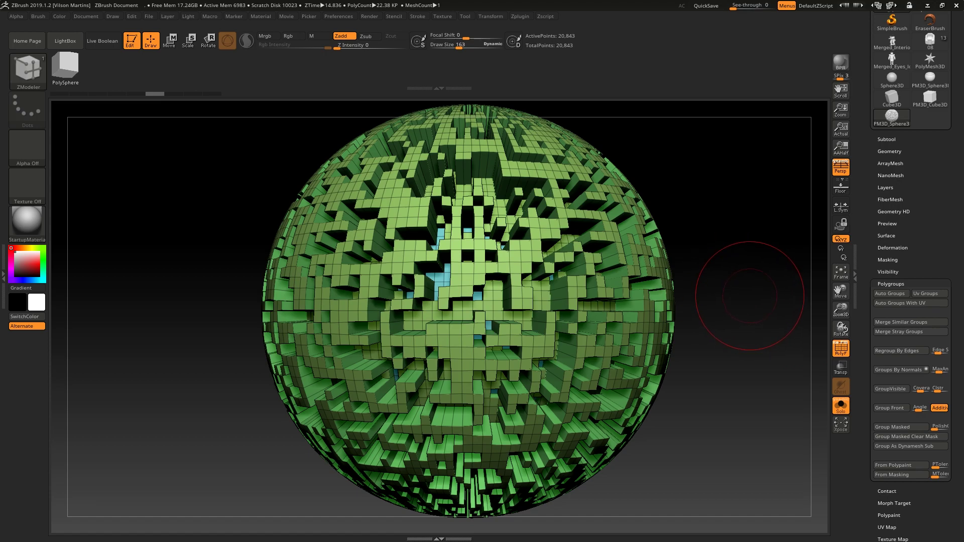
pyautogui.keyDown('alt'); pyautogui.moveTo(810, 426); pyautogui.dragTo(819, 416); pyautogui.keyUp('alt')
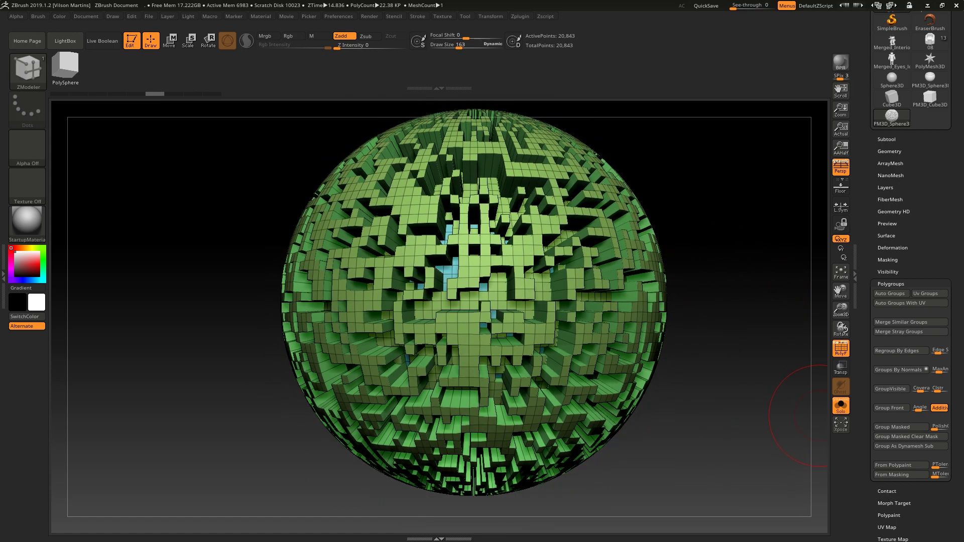
pyautogui.click(938, 408)
pyautogui.click(890, 408)
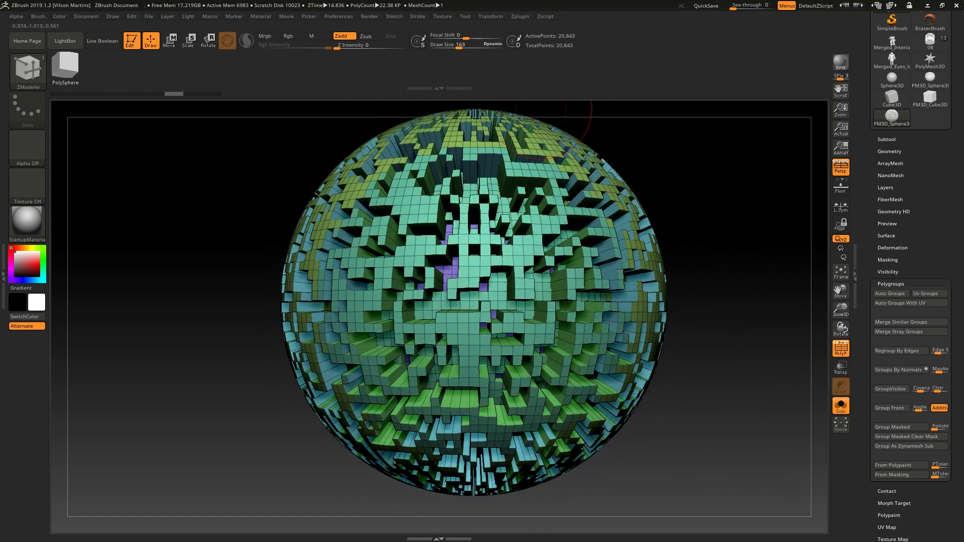
# Undo the additive grouping, reapply Group Front to the extruded sphere with Additive enabled, and inspect the resulting groups
pyautogui.hotkey('ctrl', 'z')
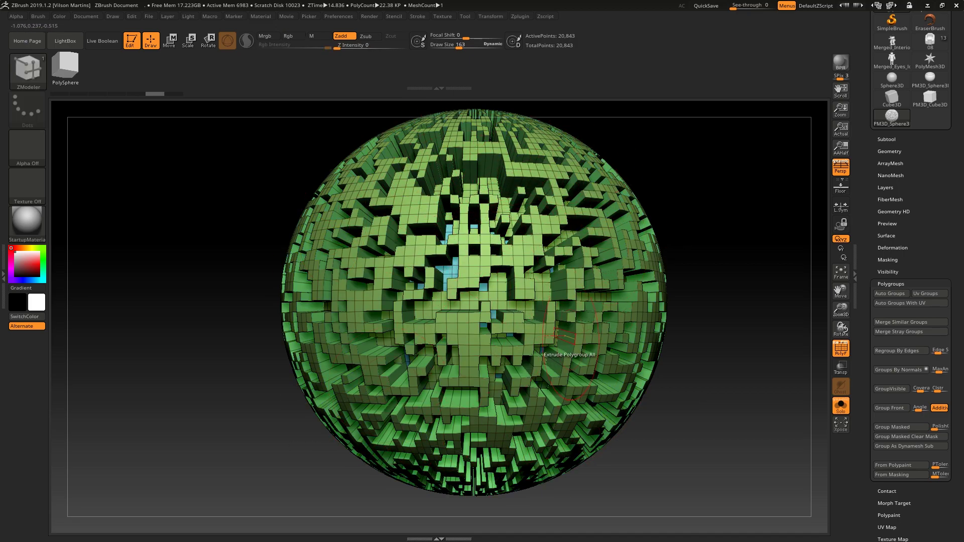
pyautogui.click(889, 408)
pyautogui.keyDown('alt'); pyautogui.moveTo(783, 322); pyautogui.dragTo(670, 203); pyautogui.keyUp('alt')
pyautogui.moveTo(623, 175); pyautogui.dragTo(803, 424)
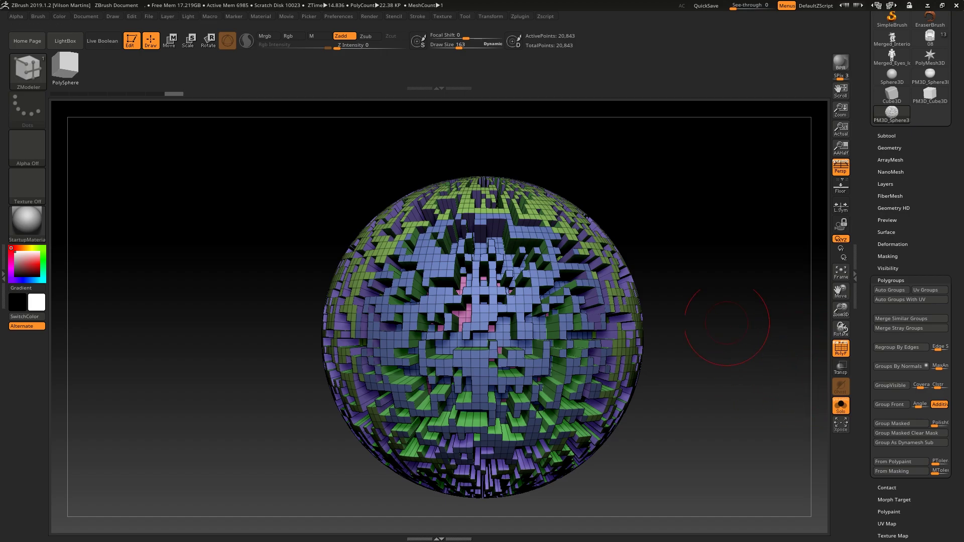
pyautogui.keyDown('alt'); pyautogui.moveTo(758, 347); pyautogui.dragTo(743, 331); pyautogui.keyUp('alt')
pyautogui.keyDown('alt'); pyautogui.moveTo(819, 347); pyautogui.dragTo(806, 346); pyautogui.keyUp('alt')
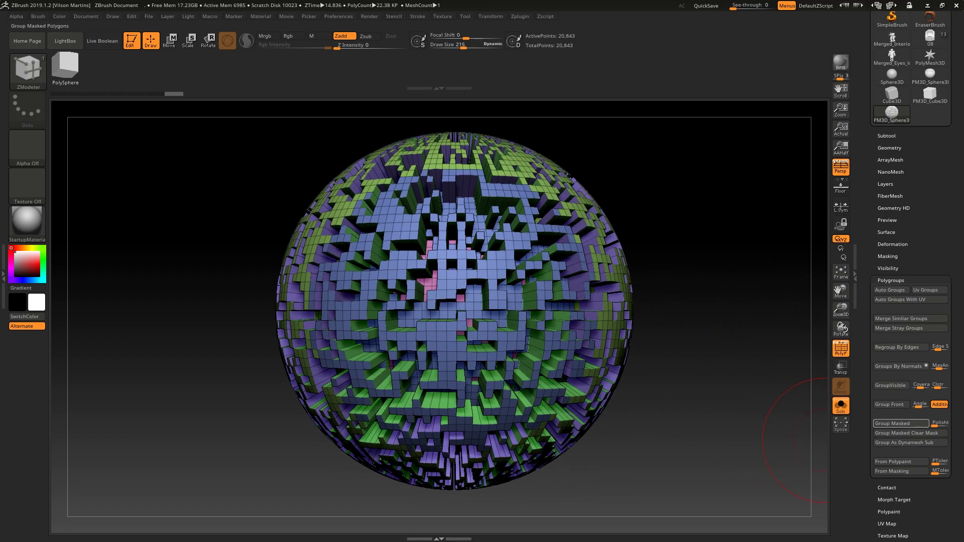
# Try Group Masked on a rectangular mask over the plain sphere's upper-right area, and undo the group and mask
pyautogui.moveTo(949, 434); pyautogui.dragTo(949, 397)
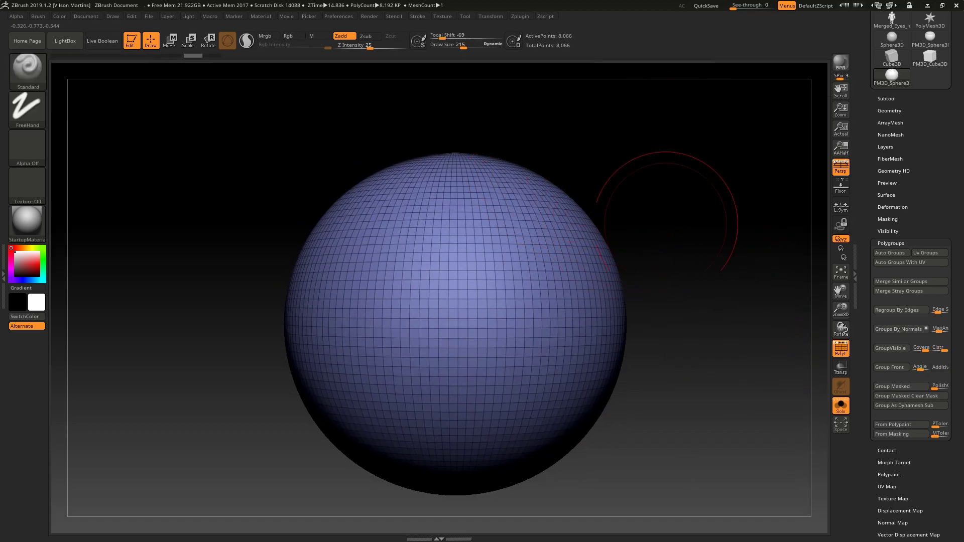
pyautogui.keyDown('ctrl'); pyautogui.moveTo(682, 110); pyautogui.dragTo(425, 352); pyautogui.keyUp('ctrl')
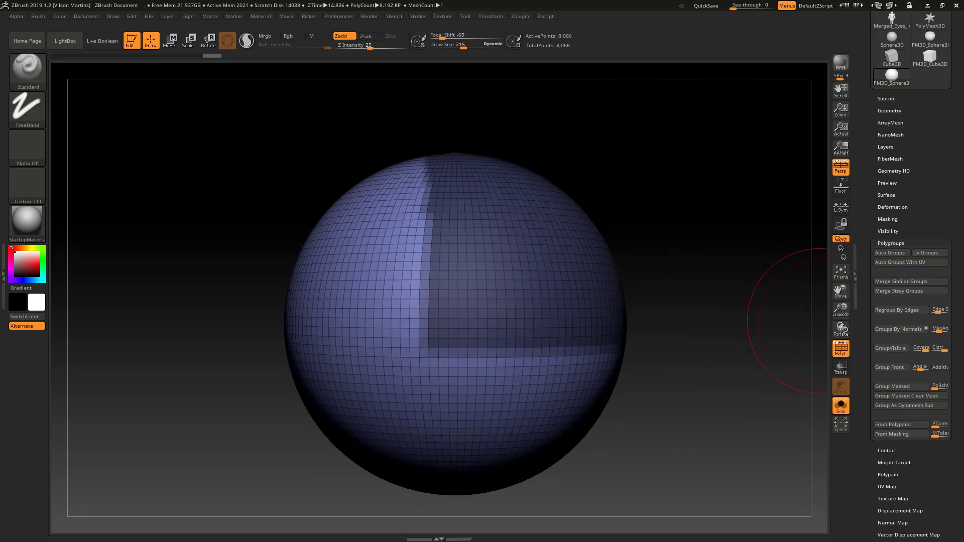
pyautogui.click(891, 386)
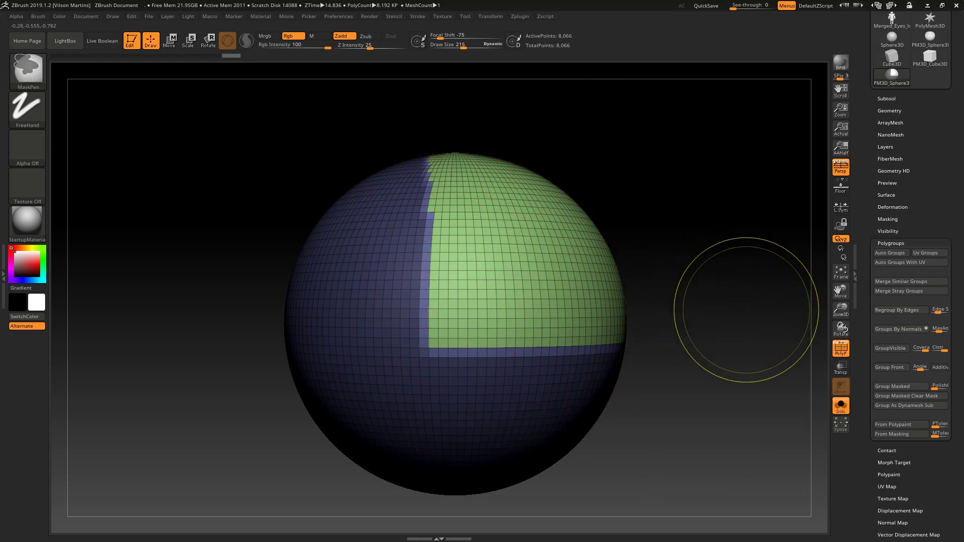
pyautogui.hotkey('ctrl', 'z')
pyautogui.hotkey('ctrl', 'z')
# Set the MaskPen brush to the DragRect stroke with the star-shaped ~BrushAlpha
pyautogui.click(27, 108)
pyautogui.click(114, 120)
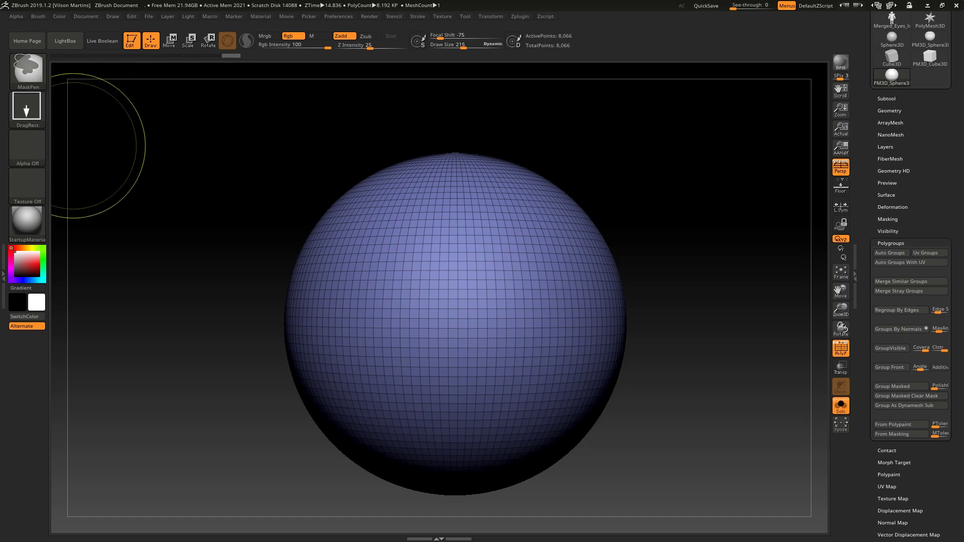
pyautogui.click(28, 148)
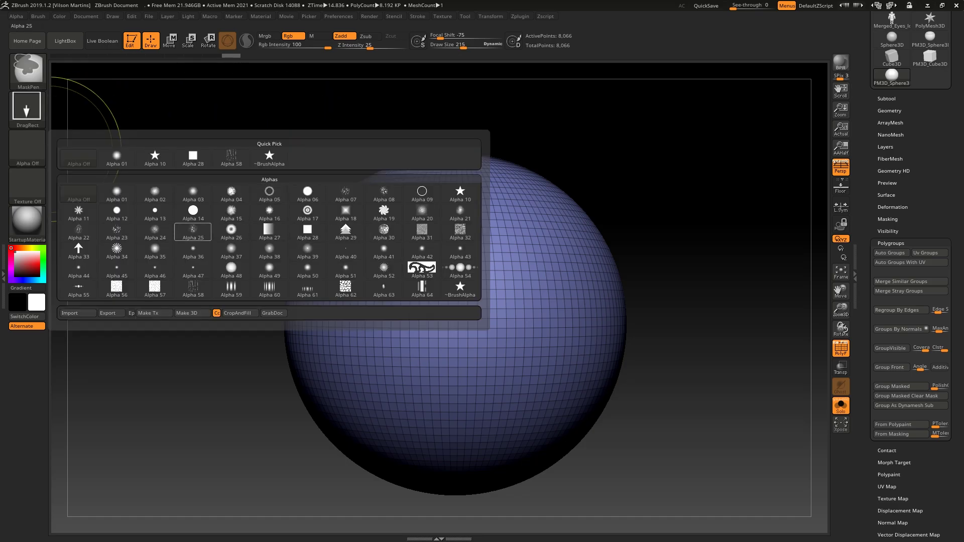
pyautogui.click(269, 159)
# Subdivide the sphere twice and mask a large star across its front
pyautogui.hotkey('ctrl', 'd')
pyautogui.hotkey('ctrl', 'd')
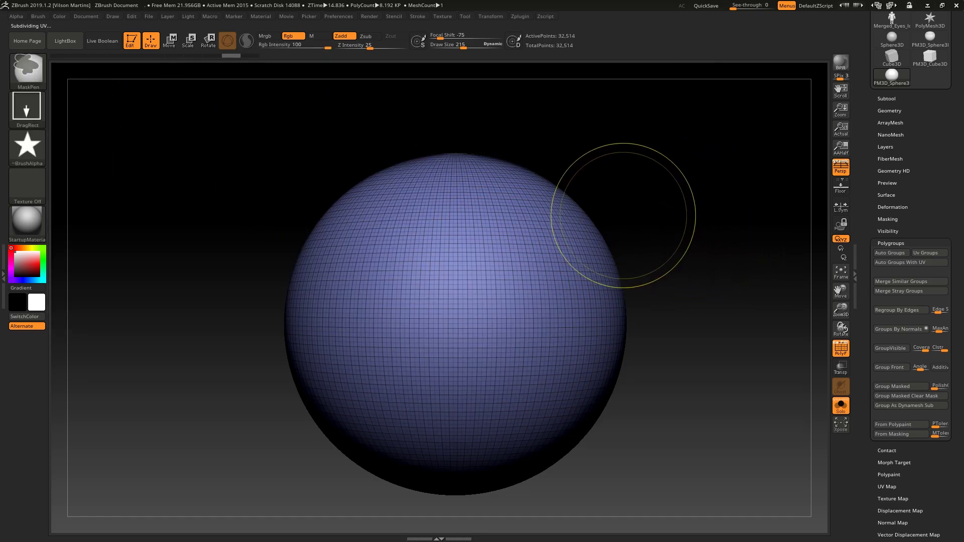
pyautogui.moveTo(472, 298); pyautogui.dragTo(596, 159)
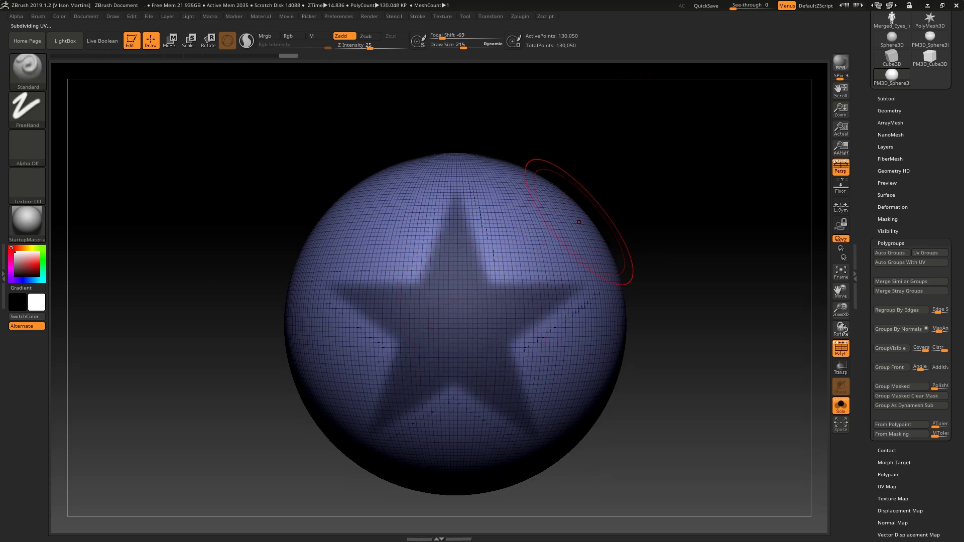
# Try Group Masked on the star mask with Polish at 0, inspect the group's boundary closely, and undo the grouping
pyautogui.click(901, 386)
pyautogui.keyDown('ctrl'); pyautogui.moveTo(663, 155); pyautogui.dragTo(519, 242, button='right'); pyautogui.keyUp('ctrl')
pyautogui.press('s')
pyautogui.moveTo(515, 242); pyautogui.dragTo(509, 242)
pyautogui.keyDown('alt'); pyautogui.moveTo(508, 242); pyautogui.dragTo(484, 293, button='right'); pyautogui.keyUp('alt')
pyautogui.press('s')
pyautogui.moveTo(481, 295); pyautogui.dragTo(476, 295)
pyautogui.keyDown('alt'); pyautogui.moveTo(499, 447); pyautogui.dragTo(439, 314, button='right'); pyautogui.keyUp('alt')
pyautogui.keyDown('ctrl'); pyautogui.moveTo(438, 313); pyautogui.dragTo(419, 261, button='right'); pyautogui.keyUp('ctrl')
pyautogui.press('s')
pyautogui.moveTo(418, 263); pyautogui.dragTo(412, 263)
pyautogui.keyDown('ctrl'); pyautogui.moveTo(338, 82); pyautogui.dragTo(387, 151, button='right'); pyautogui.keyUp('ctrl')
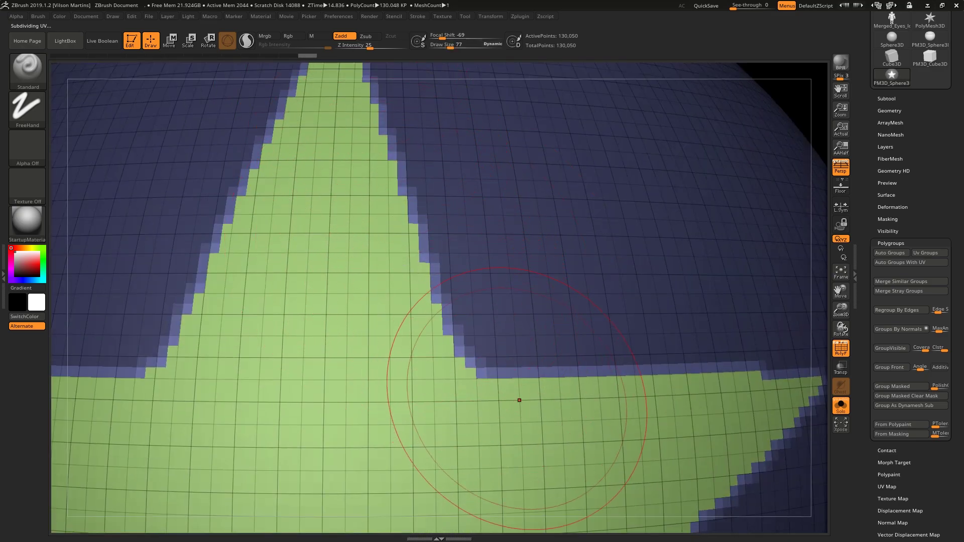
pyautogui.press('f')
pyautogui.keyDown('ctrl'); pyautogui.moveTo(507, 217); pyautogui.dragTo(605, 225, button='right'); pyautogui.keyUp('ctrl')
pyautogui.hotkey('ctrl', 'z')
pyautogui.hotkey('ctrl', 'z')
pyautogui.hotkey('ctrl', 'z')
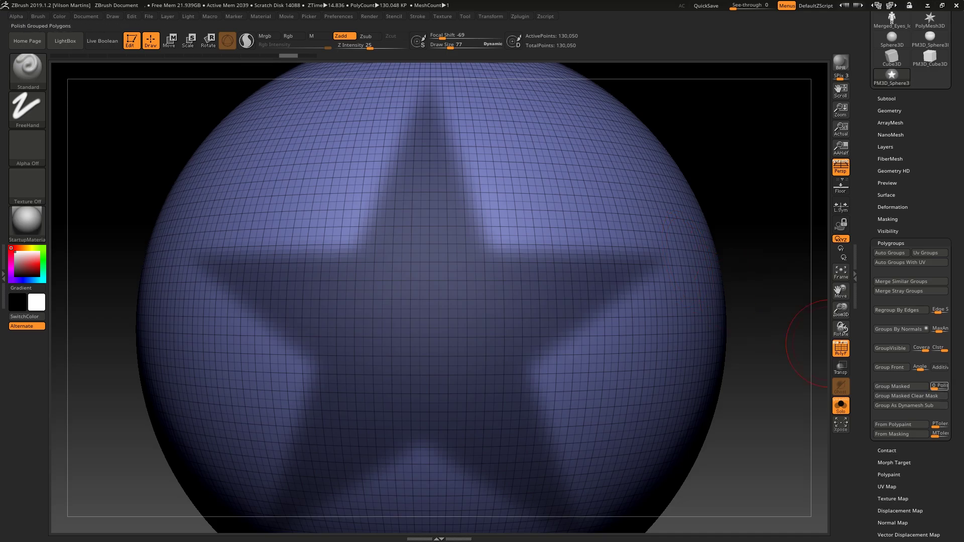
# Raise the Group Masked Polish setting, group the star mask again, and inspect the star's edges
pyautogui.click(938, 385)
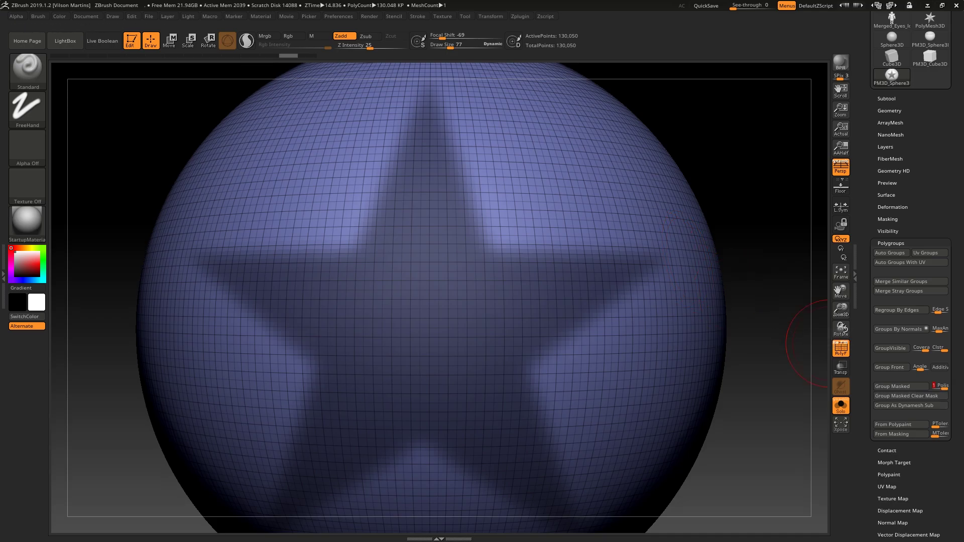
pyautogui.click(896, 386)
pyautogui.keyDown('alt'); pyautogui.moveTo(445, 106); pyautogui.dragTo(480, 260, button='right'); pyautogui.keyUp('alt')
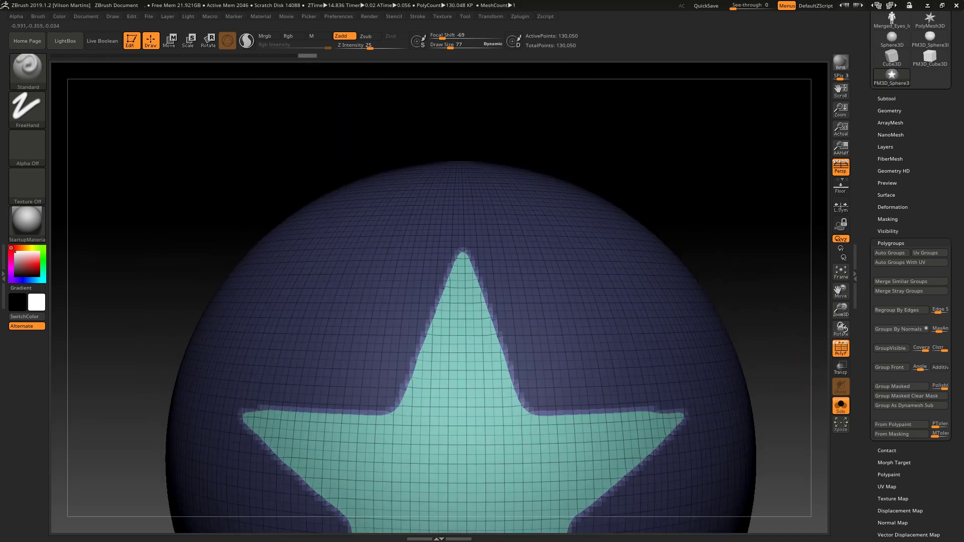
pyautogui.keyDown('ctrl'); pyautogui.moveTo(480, 181); pyautogui.dragTo(484, 260, button='right'); pyautogui.keyUp('ctrl')
pyautogui.moveTo(534, 400)
pyautogui.keyDown('ctrl'); pyautogui.mouseDown(button='right')
pyautogui.moveTo(533, 364)
pyautogui.moveTo(449, 186)
pyautogui.mouseUp(button='right'); pyautogui.keyUp('ctrl')
pyautogui.keyDown('ctrl'); pyautogui.moveTo(556, 359); pyautogui.dragTo(572, 256, button='right'); pyautogui.keyUp('ctrl')
# Clear the sphere's mask and inspect the polished star polygroup
pyautogui.keyDown('ctrl'); pyautogui.moveTo(770, 130); pyautogui.dragTo(770, 197); pyautogui.keyUp('ctrl')
pyautogui.press(']')
pyautogui.moveTo(505, 307); pyautogui.dragTo(523, 362, button='right')
pyautogui.press('w')
pyautogui.keyDown('ctrl'); pyautogui.click(509, 385); pyautogui.keyUp('ctrl')
pyautogui.press('q')
pyautogui.keyDown('ctrl'); pyautogui.moveTo(654, 254); pyautogui.dragTo(616, 404); pyautogui.keyUp('ctrl')
pyautogui.moveTo(616, 405); pyautogui.dragTo(522, 309, button='right')
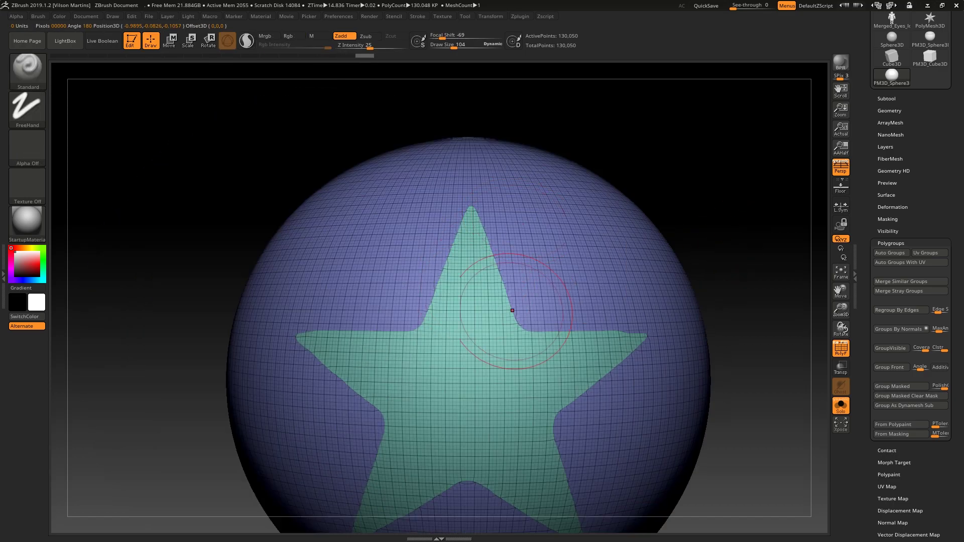
pyautogui.press('f')
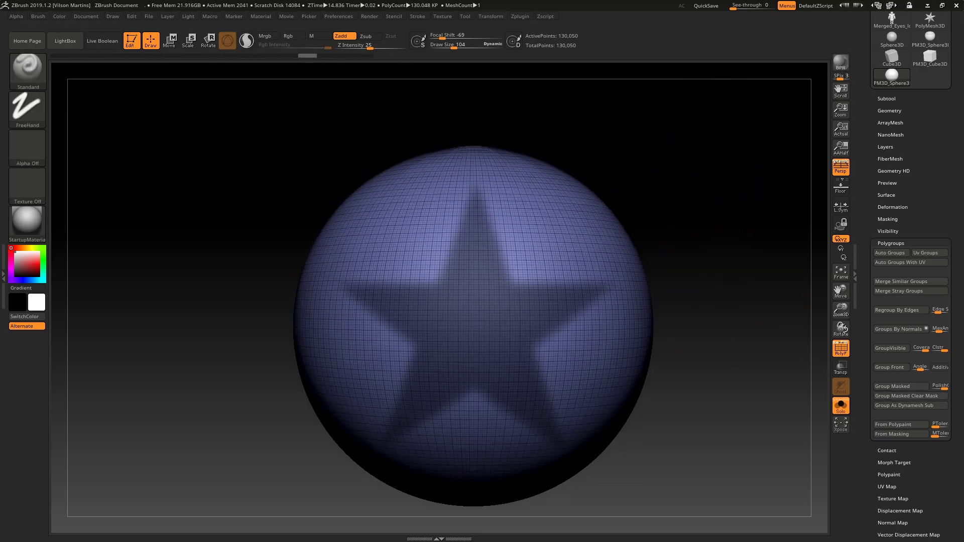
# Restore the star mask, try Group Masked Clear Mask on it, and undo back to the plain ungrouped sphere
pyautogui.hotkey('ctrl', 'z')
pyautogui.click(904, 405)
pyautogui.scroll(3, 515, 247)
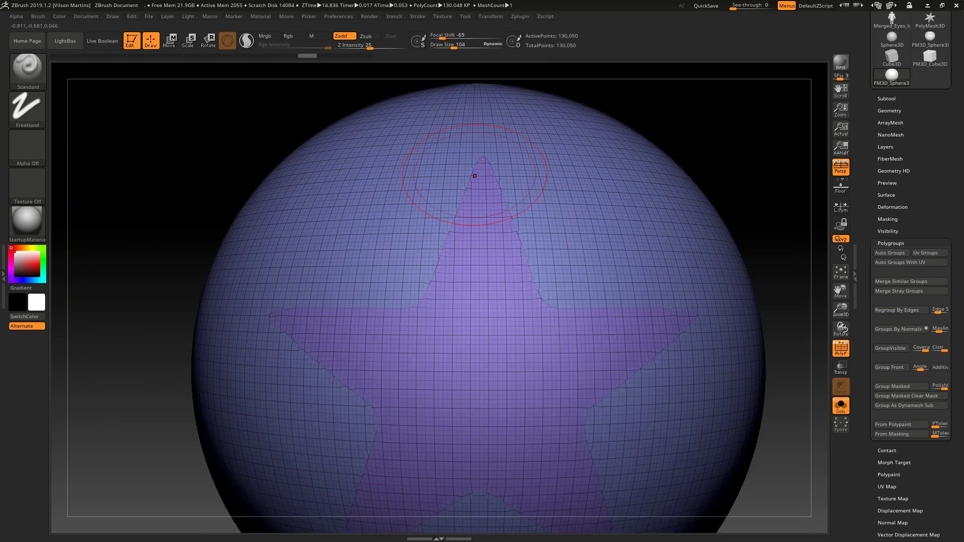
pyautogui.moveTo(461, 330); pyautogui.dragTo(464, 187, button='right')
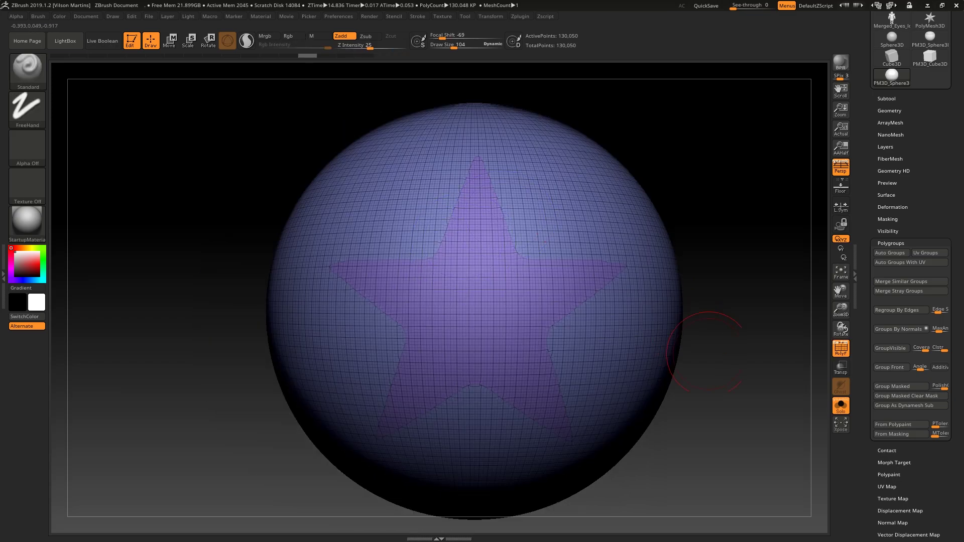
pyautogui.hotkey('ctrl', 'z')
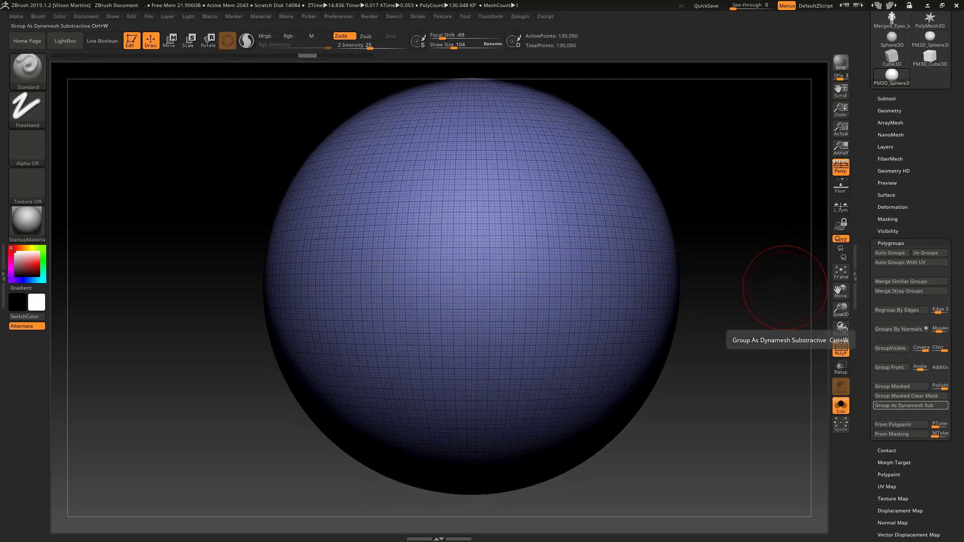
pyautogui.moveTo(746, 263)
pyautogui.keyDown('ctrl'); pyautogui.mouseDown(button='right')
pyautogui.moveTo(761, 240)
pyautogui.moveTo(730, 279)
pyautogui.mouseUp(button='right'); pyautogui.keyUp('ctrl')
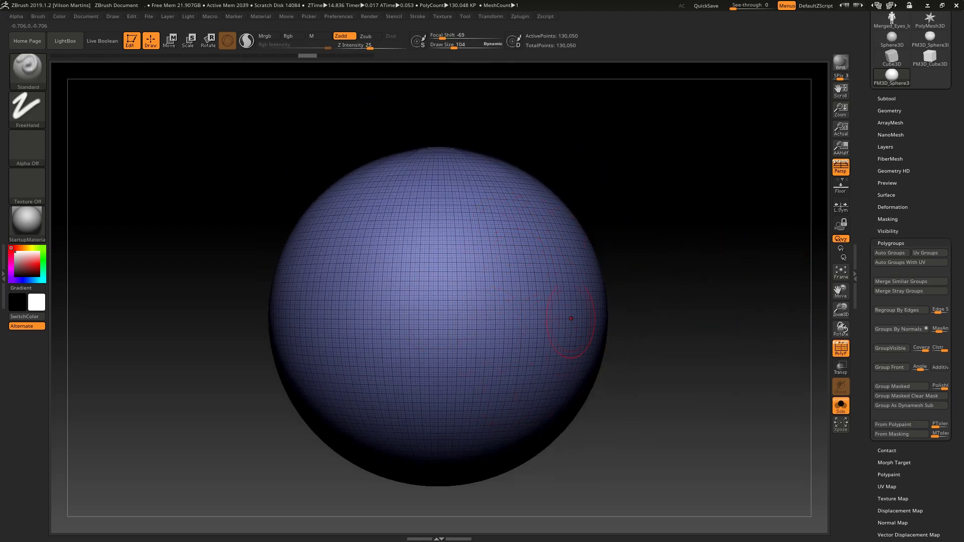
# Delete the sphere's lower subdivision levels and convert it to a DynaMesh at resolution 128
pyautogui.click(889, 111)
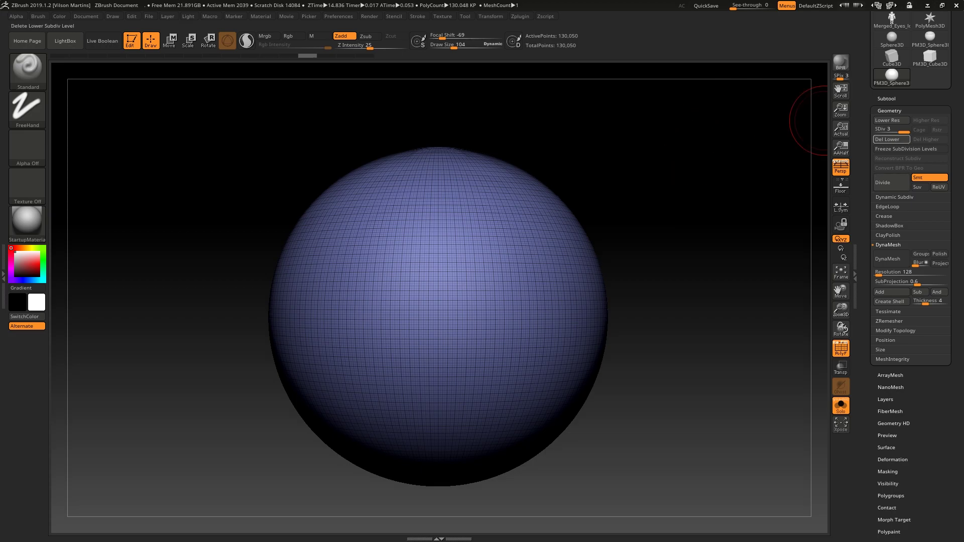
pyautogui.click(890, 139)
pyautogui.click(886, 258)
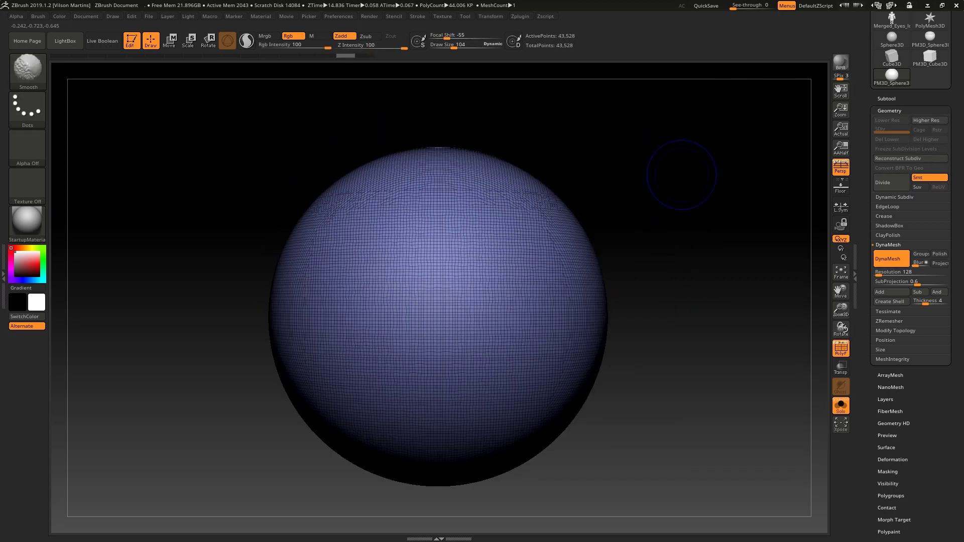
# Insert a cylinder on the front of the sphere with the IMM Basic brush
pyautogui.press('b')
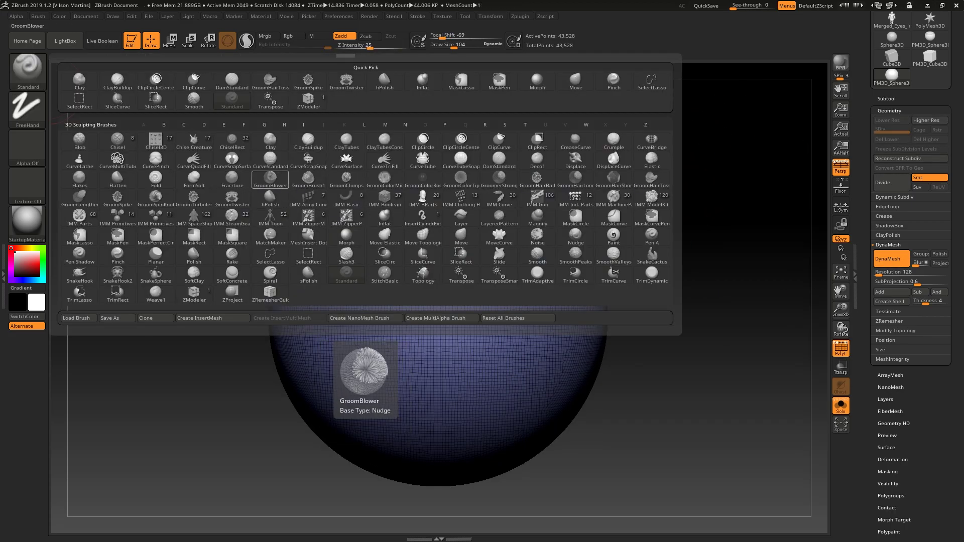
pyautogui.press('i')
pyautogui.click(346, 198)
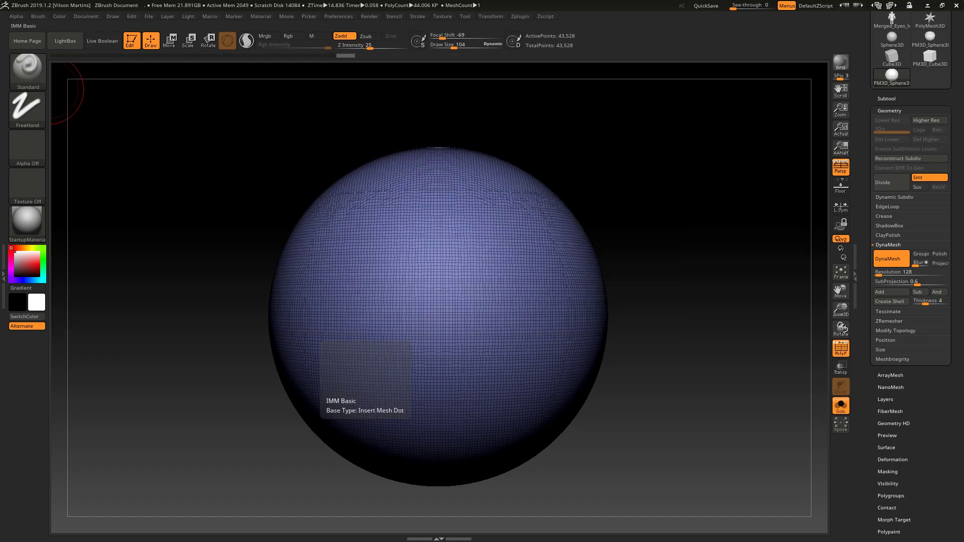
pyautogui.moveTo(503, 331); pyautogui.dragTo(547, 412)
pyautogui.moveTo(693, 452); pyautogui.dragTo(743, 431)
# Move the inserted cylinder so it partly penetrates the sphere, and check the overlap from the side
pyautogui.press('w')
pyautogui.moveTo(538, 329); pyautogui.dragTo(450, 337)
pyautogui.press('q')
pyautogui.moveTo(668, 221)
pyautogui.mouseDown()
pyautogui.moveTo(612, 215)
pyautogui.moveTo(700, 314)
pyautogui.mouseUp()
pyautogui.keyDown('alt'); pyautogui.moveTo(597, 185); pyautogui.dragTo(593, 226); pyautogui.keyUp('alt')
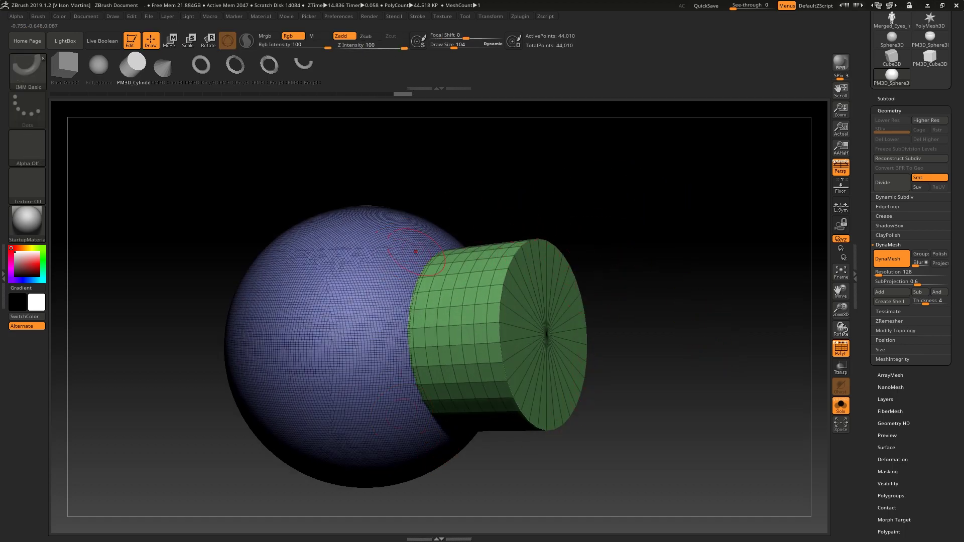
pyautogui.keyDown('alt'); pyautogui.moveTo(454, 288); pyautogui.dragTo(471, 261, button='right'); pyautogui.keyUp('alt')
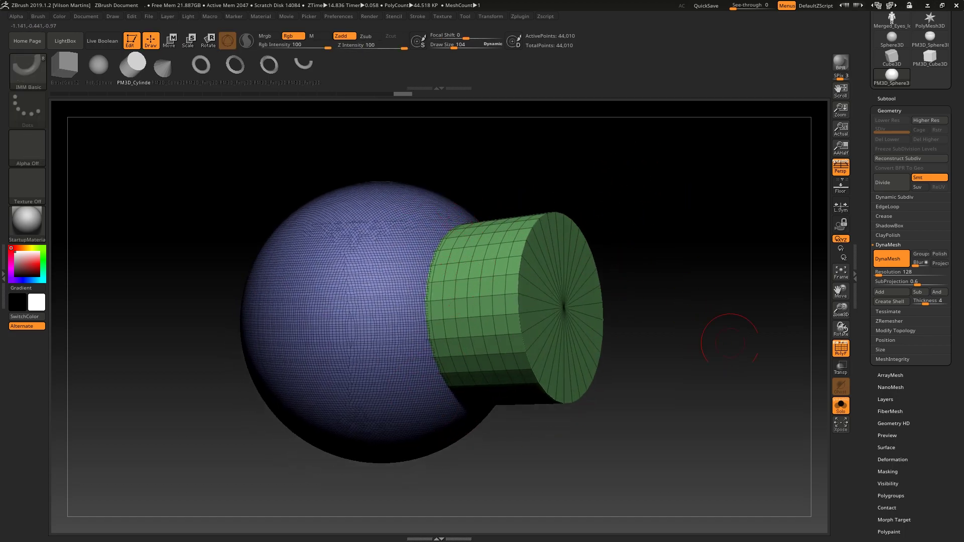
pyautogui.moveTo(808, 228); pyautogui.dragTo(796, 221)
pyautogui.keyDown('alt'); pyautogui.moveTo(796, 220); pyautogui.dragTo(794, 247); pyautogui.keyUp('alt')
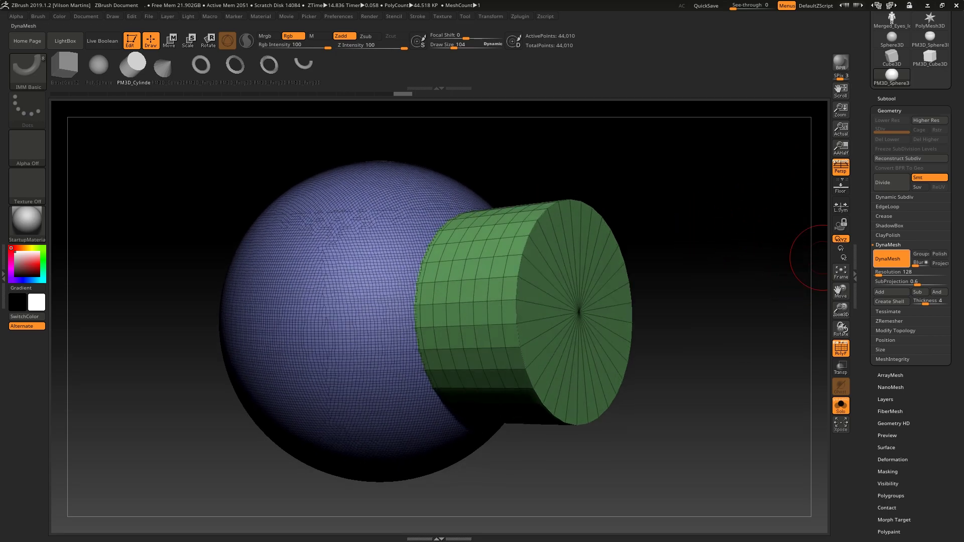
# Try updating the DynaMesh with the cylinder inserted, and undo the operation
pyautogui.click(888, 259)
pyautogui.hotkey('ctrl', 'z')
pyautogui.hotkey('ctrl', 'z')
# Isolate the cylinder's polygroup and mark it as subtractive with Group As Dynamesh Sub
pyautogui.moveTo(863, 394); pyautogui.dragTo(863, 234)
pyautogui.click(890, 310)
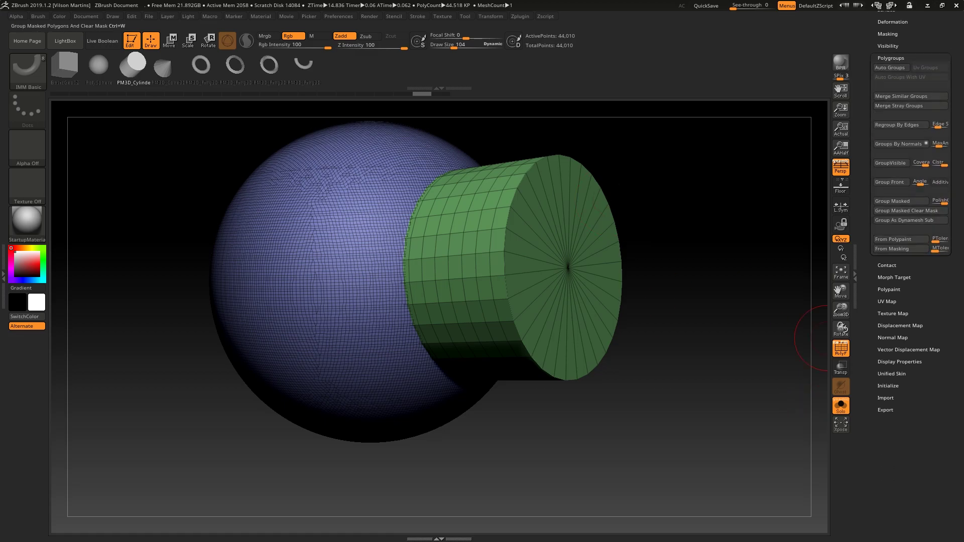
pyautogui.keyDown('alt'); pyautogui.moveTo(738, 254); pyautogui.dragTo(736, 303); pyautogui.keyUp('alt')
pyautogui.keyDown('ctrl'); pyautogui.keyDown('shift'); pyautogui.click(512, 255); pyautogui.keyUp('shift'); pyautogui.keyUp('ctrl')
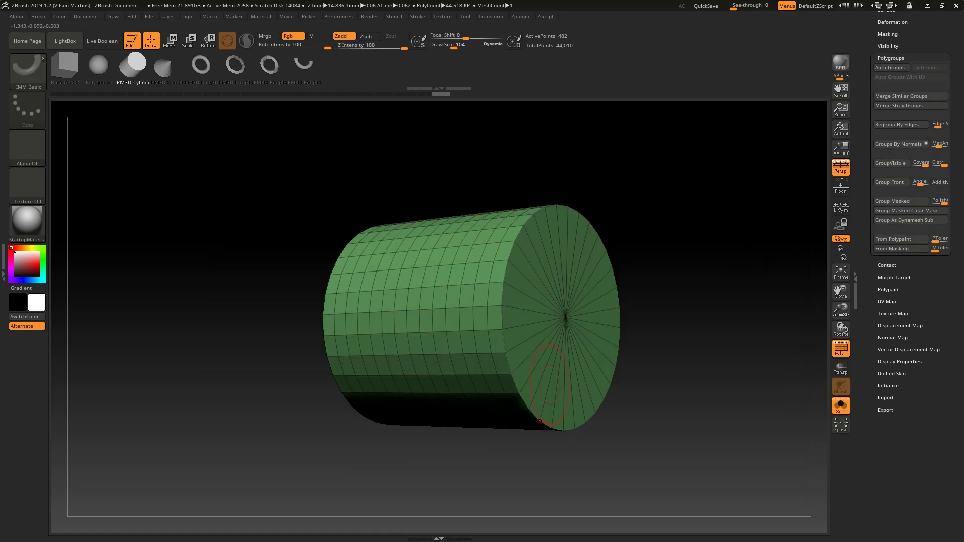
pyautogui.moveTo(911, 303); pyautogui.dragTo(911, 336)
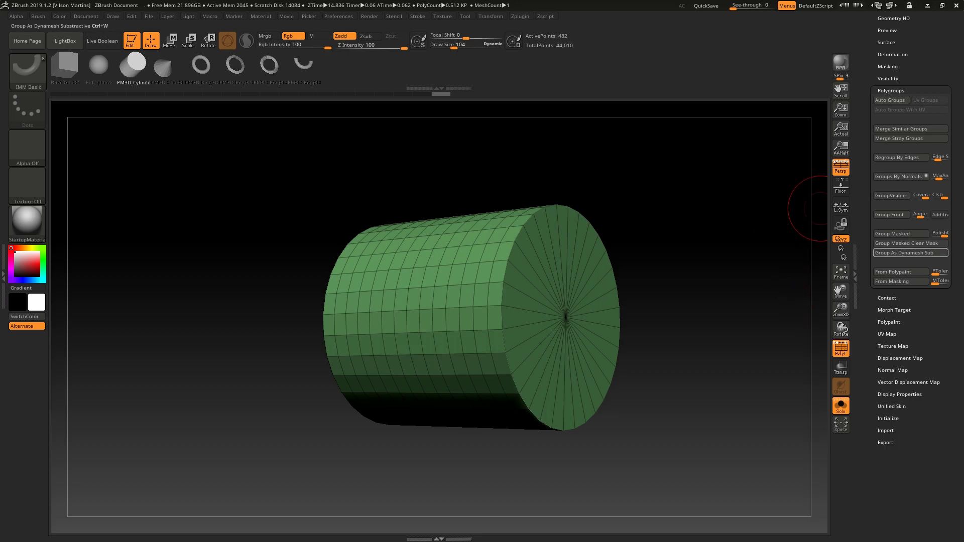
pyautogui.click(910, 252)
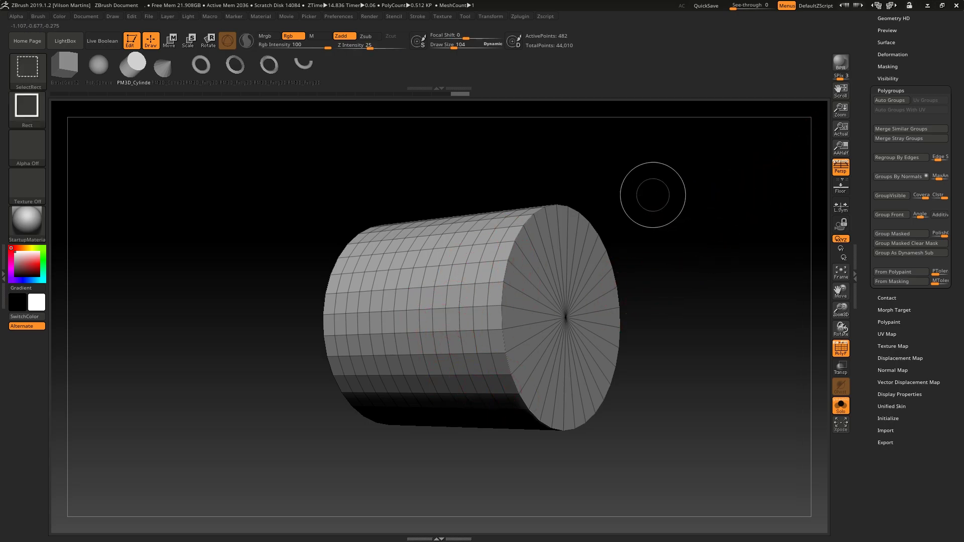
# Unhide the sphere, update the DynaMesh to subtract the cylinder, and inspect the cut from the front
pyautogui.keyDown('ctrl'); pyautogui.keyDown('shift'); pyautogui.click(673, 248); pyautogui.keyUp('shift'); pyautogui.keyUp('ctrl')
pyautogui.moveTo(955, 106); pyautogui.dragTo(956, 253)
pyautogui.click(888, 105)
pyautogui.click(887, 253)
pyautogui.moveTo(563, 182); pyautogui.dragTo(361, 250)
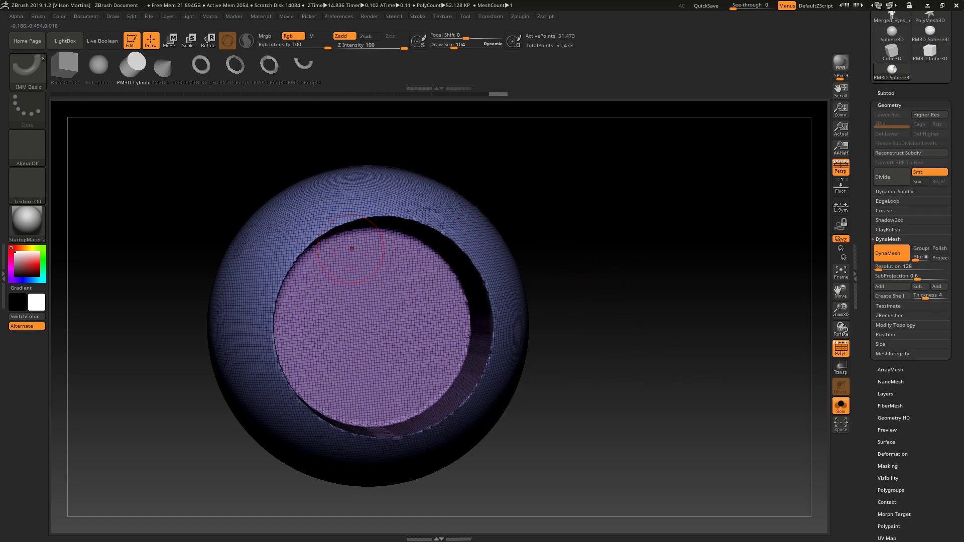
# Undo the DynaMesh subtraction, isolate the cylinder, and give it an ordinary polygroup in place of the subtractive one
pyautogui.moveTo(491, 325); pyautogui.dragTo(613, 189)
pyautogui.hotkey('ctrl', 'z')
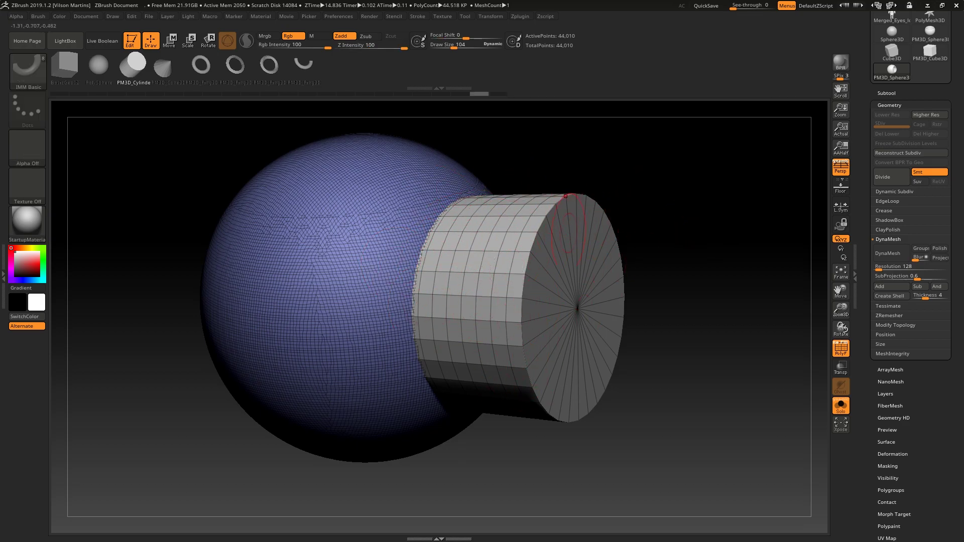
pyautogui.keyDown('ctrl'); pyautogui.keyDown('shift'); pyautogui.click(511, 367); pyautogui.keyUp('shift'); pyautogui.keyUp('ctrl')
pyautogui.hotkey('ctrl', 'w')
pyautogui.keyDown('ctrl'); pyautogui.keyDown('shift'); pyautogui.click(627, 219); pyautogui.keyUp('shift'); pyautogui.keyUp('ctrl')
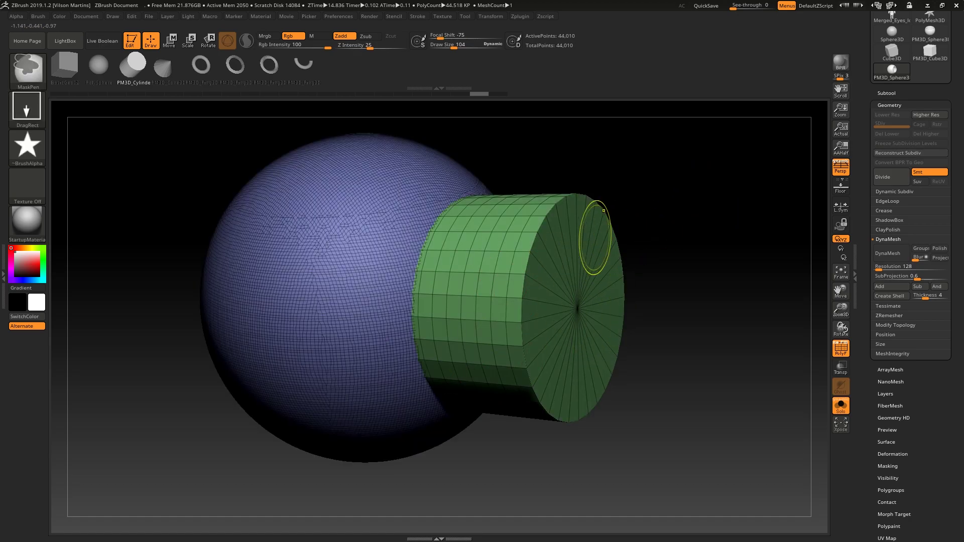
# Undo the cylinder's regrouping, placement and insertion, going back to the plain sphere
pyautogui.hotkey('ctrl', 'z')
pyautogui.hotkey('ctrl', 'z')
pyautogui.hotkey('ctrl', 'z')
pyautogui.hotkey('ctrl', 'z')
pyautogui.hotkey('ctrl', 'z')
pyautogui.hotkey('ctrl', 'z')
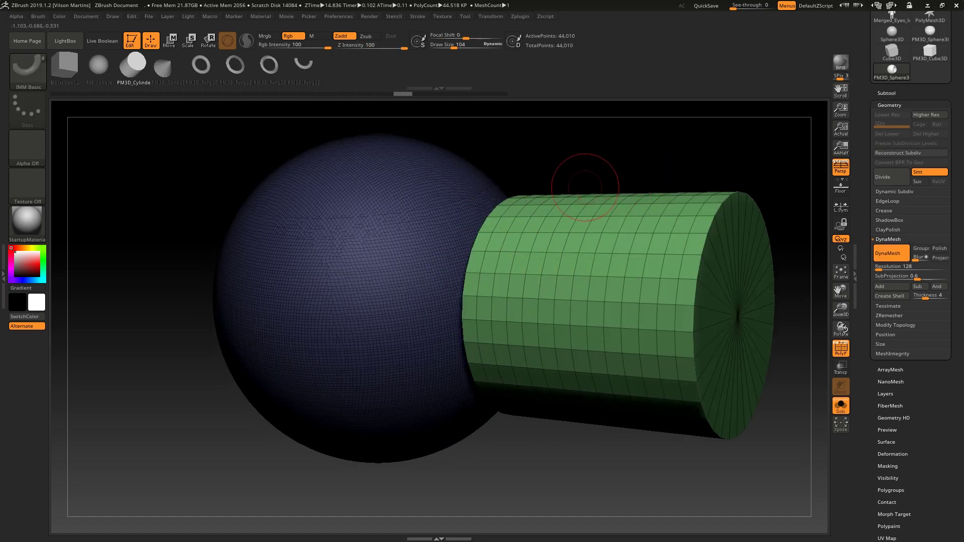
pyautogui.hotkey('ctrl', 'z')
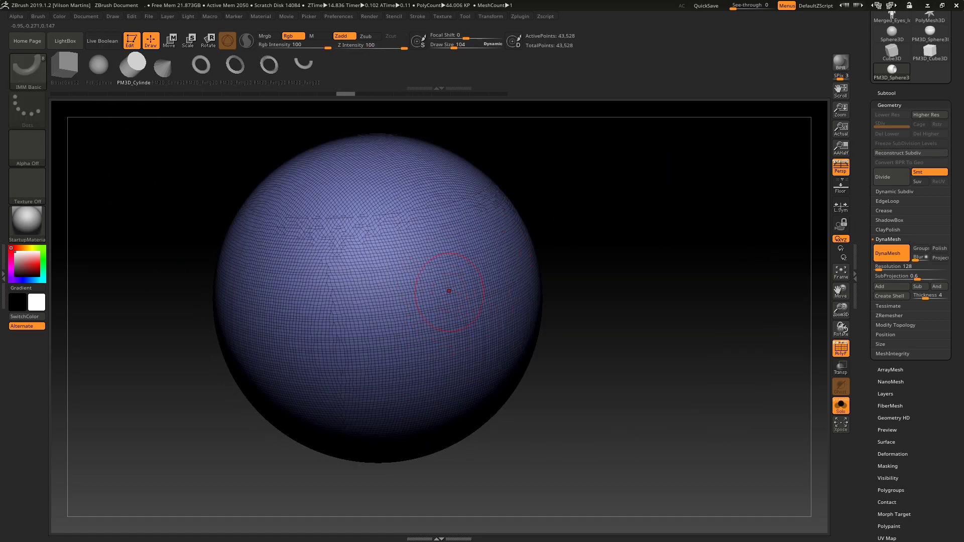
# Redo the cylinder operations up to a DynaMesh subtraction, and inspect the round cut in the sphere
pyautogui.hotkey('ctrl', 'shift', 'z')
pyautogui.hotkey('ctrl', 'shift', 'z')
pyautogui.hotkey('ctrl', 'shift', 'z')
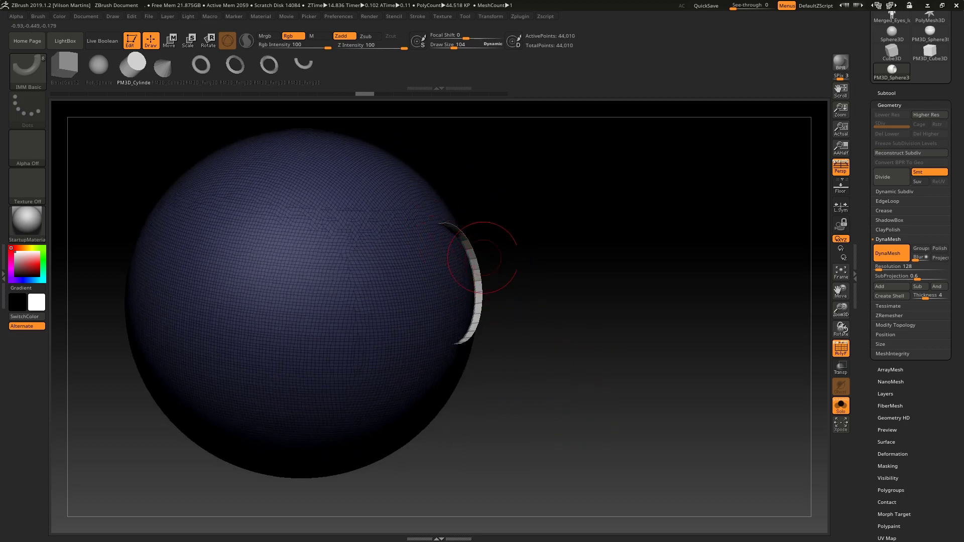
pyautogui.hotkey('ctrl', 'shift', 'z')
pyautogui.hotkey('ctrl', 'shift', 'z')
pyautogui.hotkey('ctrl', 'shift', 'z')
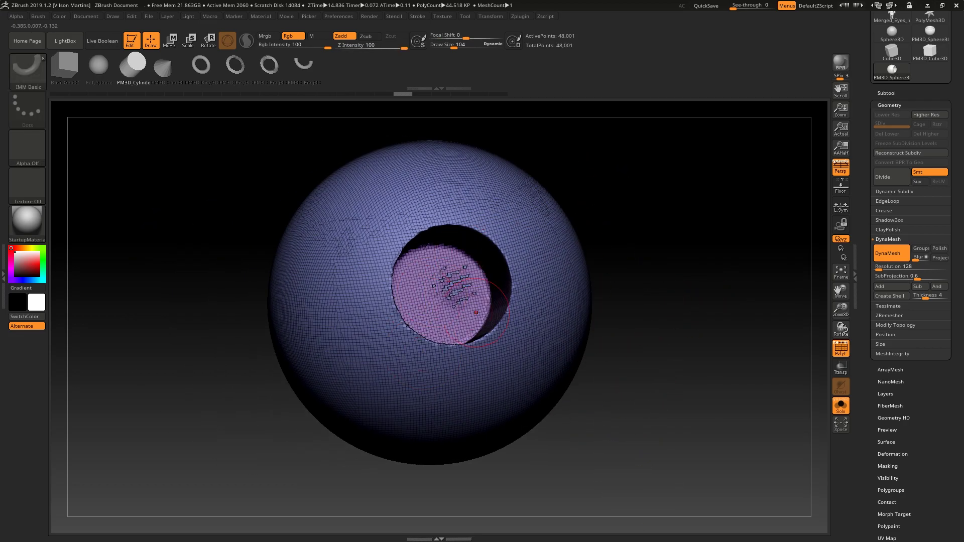
pyautogui.moveTo(486, 312); pyautogui.dragTo(508, 247, button='right')
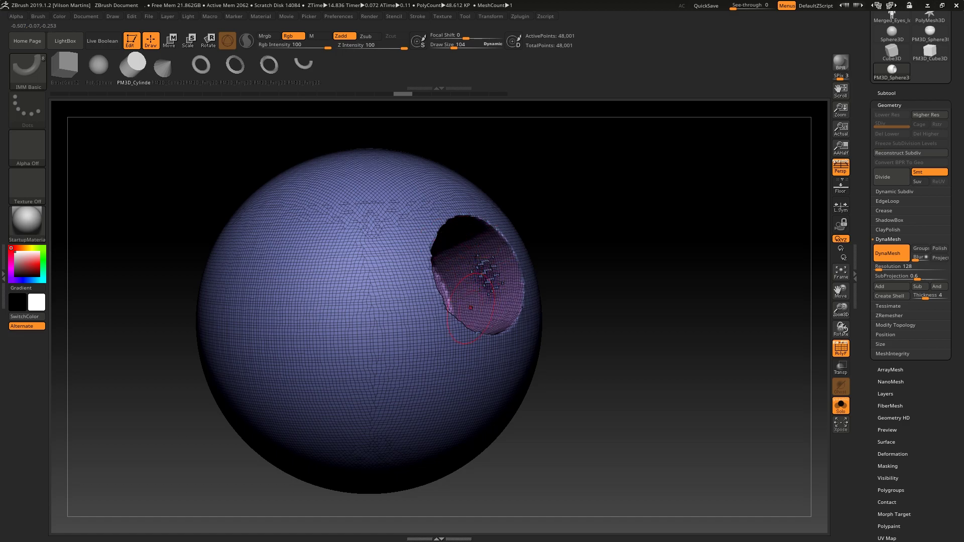
# Undo the round cut back to the plain sphere, and try inserting another cylinder, undoing that insertion too
pyautogui.hotkey('ctrl', 'z')
pyautogui.hotkey('ctrl', 'z')
pyautogui.hotkey('ctrl', 'z')
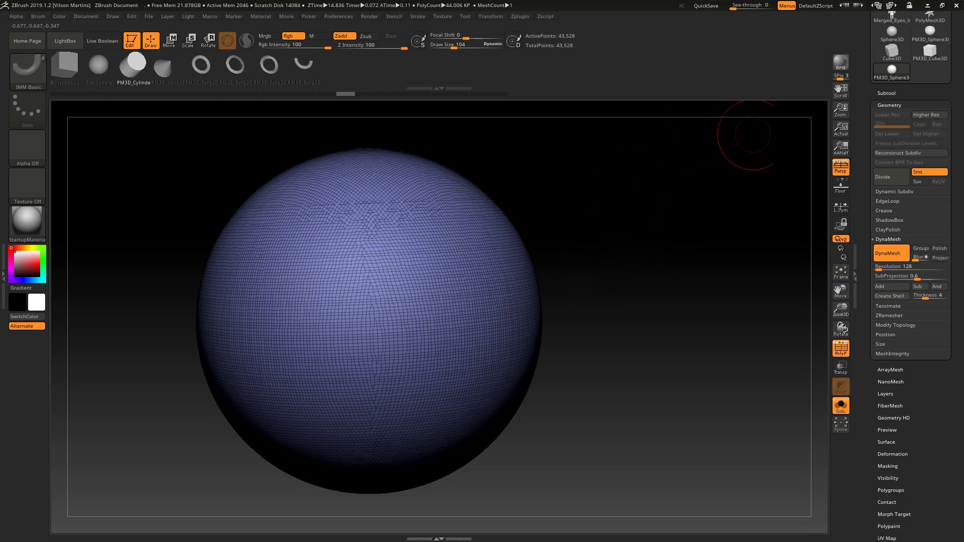
pyautogui.moveTo(424, 272); pyautogui.dragTo(456, 337)
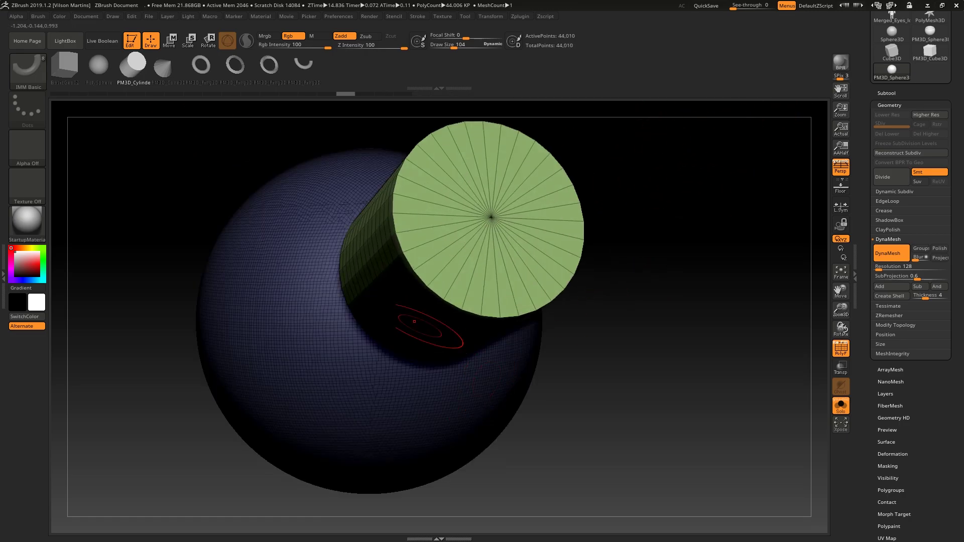
pyautogui.hotkey('ctrl', 'z')
# Append a cube subtool overlapping the sphere's upper side, and merge it down into the sphere's subtool
pyautogui.click(886, 93)
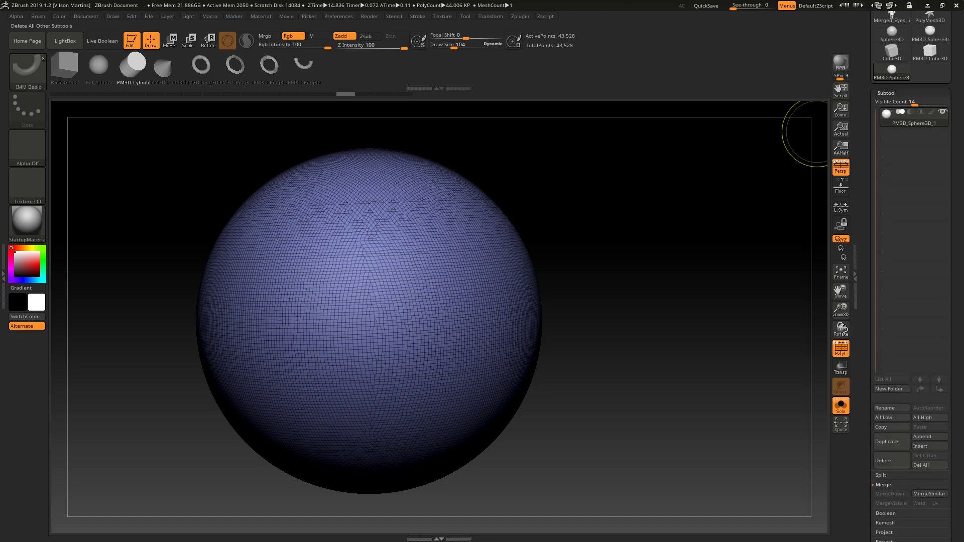
pyautogui.click(929, 437)
pyautogui.click(652, 347)
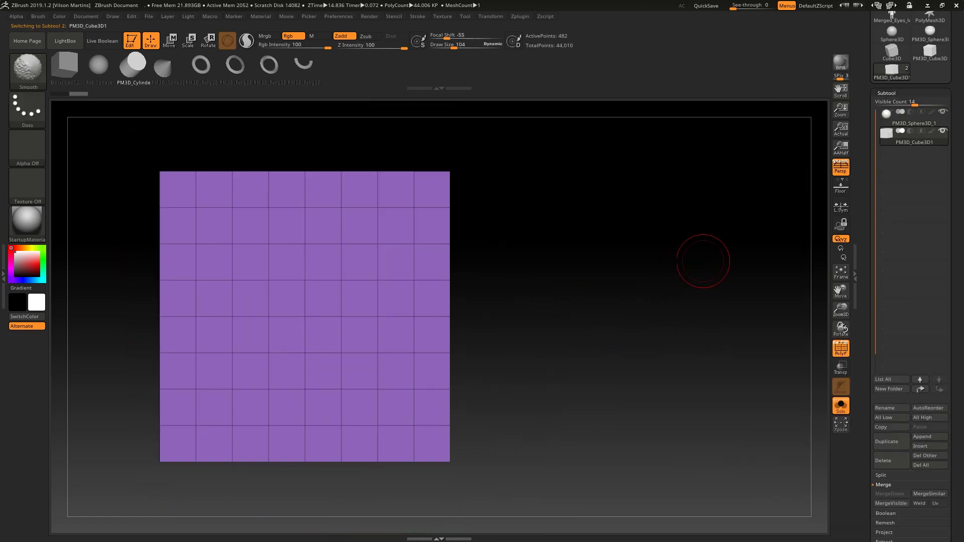
pyautogui.click(913, 120)
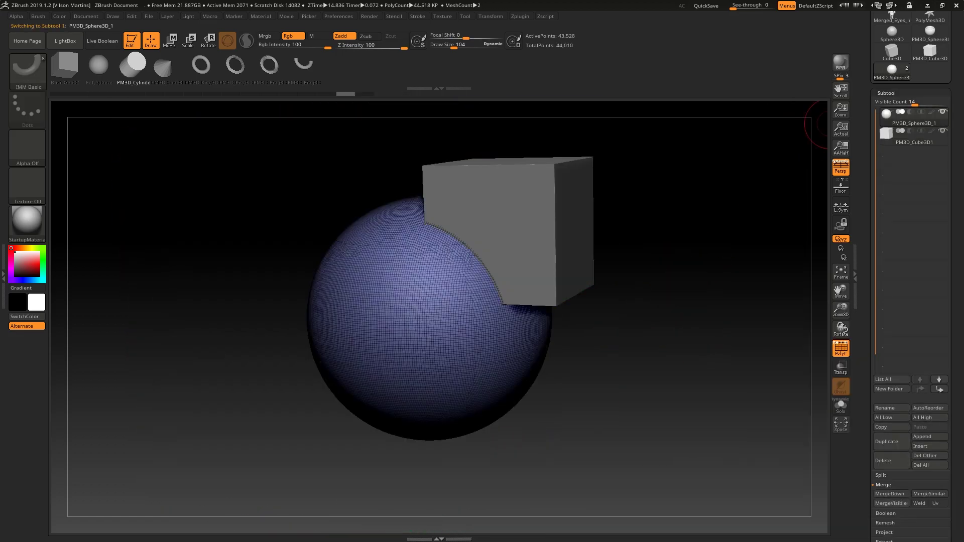
pyautogui.click(889, 494)
pyautogui.press('Return')
pyautogui.click(886, 93)
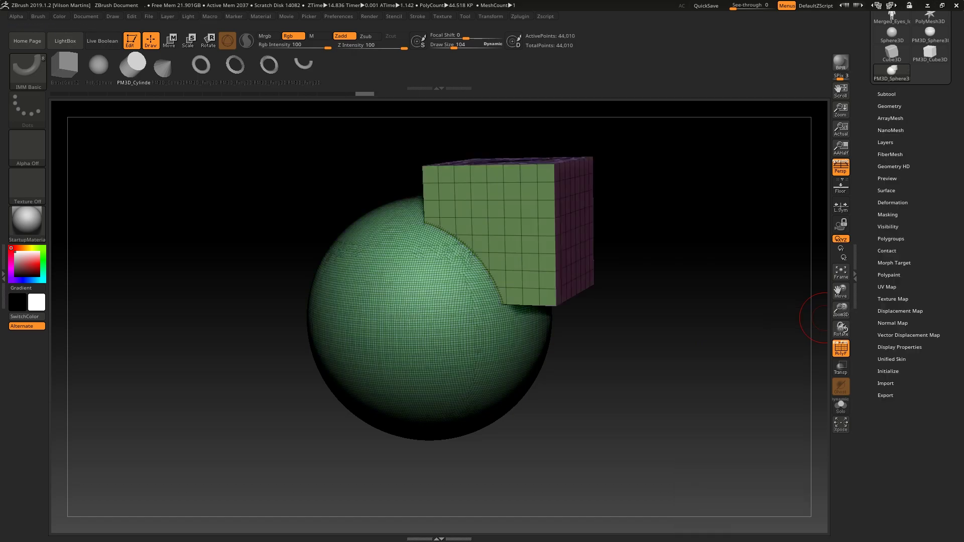
# Isolate the cube, mark it with Group As Dynamesh Sub, and update the DynaMesh to subtract it from the whole sphere
pyautogui.click(890, 238)
pyautogui.keyDown('ctrl'); pyautogui.keyDown('shift'); pyautogui.click(499, 344); pyautogui.keyUp('shift'); pyautogui.keyUp('ctrl')
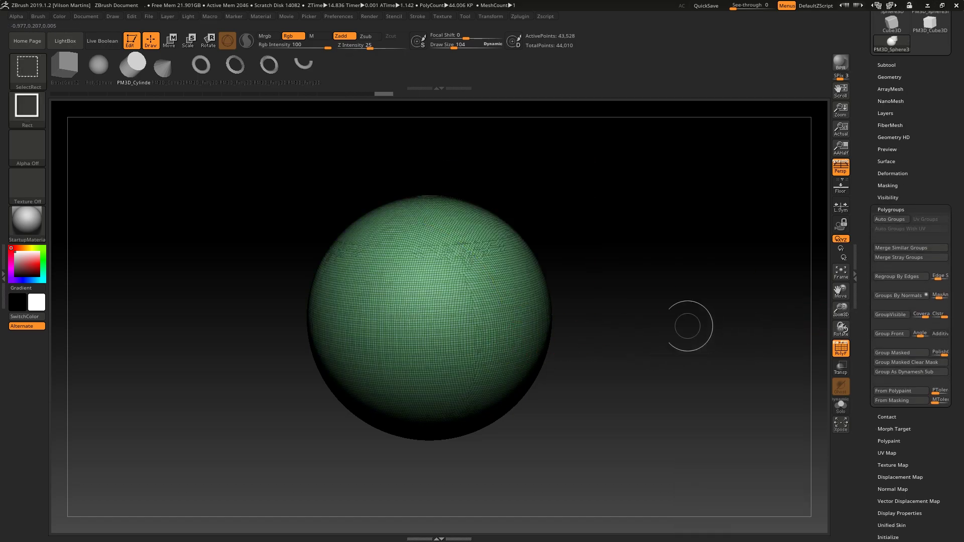
pyautogui.keyDown('ctrl'); pyautogui.keyDown('shift'); pyautogui.click(699, 327); pyautogui.keyUp('shift'); pyautogui.keyUp('ctrl')
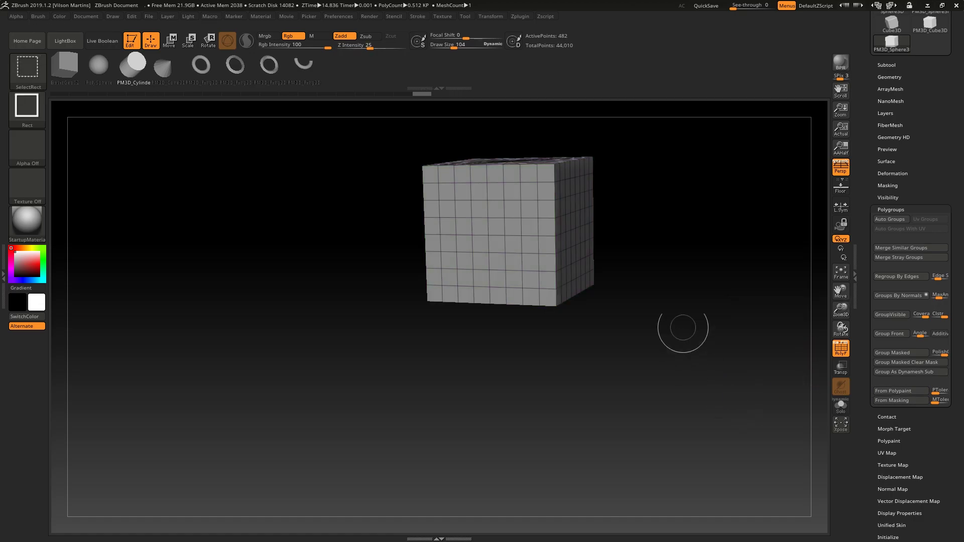
pyautogui.keyDown('ctrl'); pyautogui.keyDown('shift'); pyautogui.click(684, 345); pyautogui.keyUp('shift'); pyautogui.keyUp('ctrl')
pyautogui.keyDown('ctrl'); pyautogui.keyDown('shift'); pyautogui.click(826, 227); pyautogui.keyUp('shift'); pyautogui.keyUp('ctrl')
pyautogui.keyDown('ctrl'); pyautogui.moveTo(753, 251); pyautogui.dragTo(625, 251); pyautogui.keyUp('ctrl')
pyautogui.moveTo(703, 219); pyautogui.dragTo(615, 185)
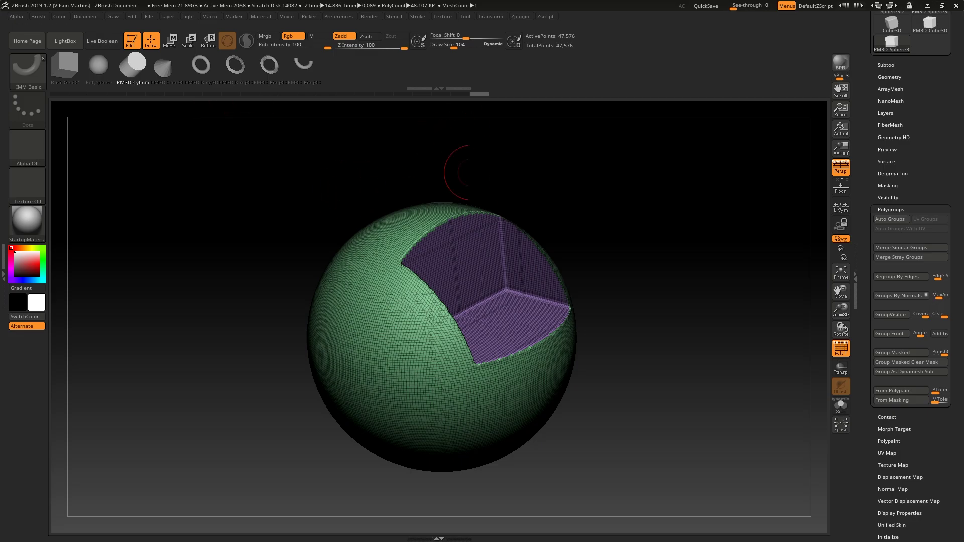
# Turn off Zadd, choose red, and paint an irregular patch on the uncut side of the sphere
pyautogui.moveTo(796, 311); pyautogui.dragTo(610, 303)
pyautogui.keyDown('alt'); pyautogui.moveTo(807, 334); pyautogui.dragTo(821, 400); pyautogui.keyUp('alt')
pyautogui.moveTo(735, 388)
pyautogui.mouseDown()
pyautogui.moveTo(801, 391)
pyautogui.moveTo(795, 432)
pyautogui.mouseUp()
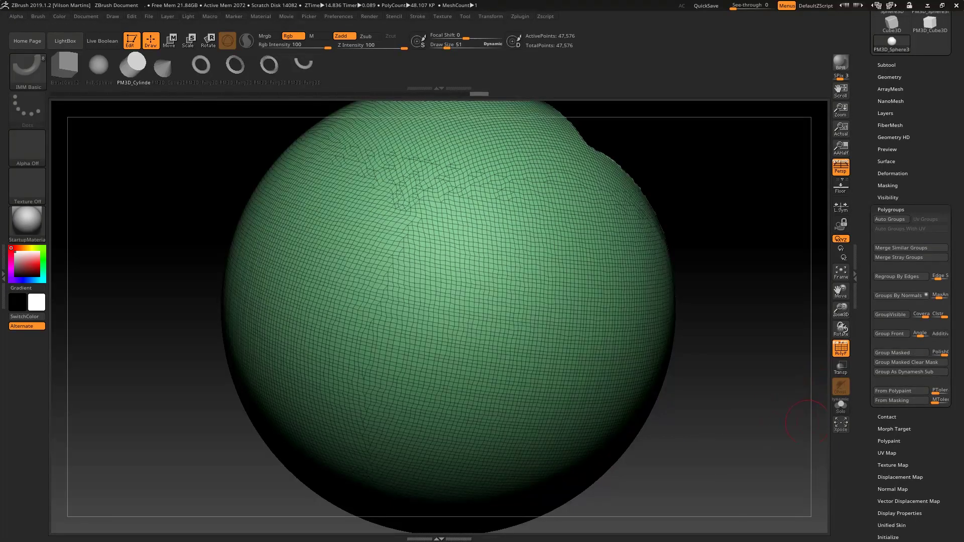
pyautogui.click(344, 36)
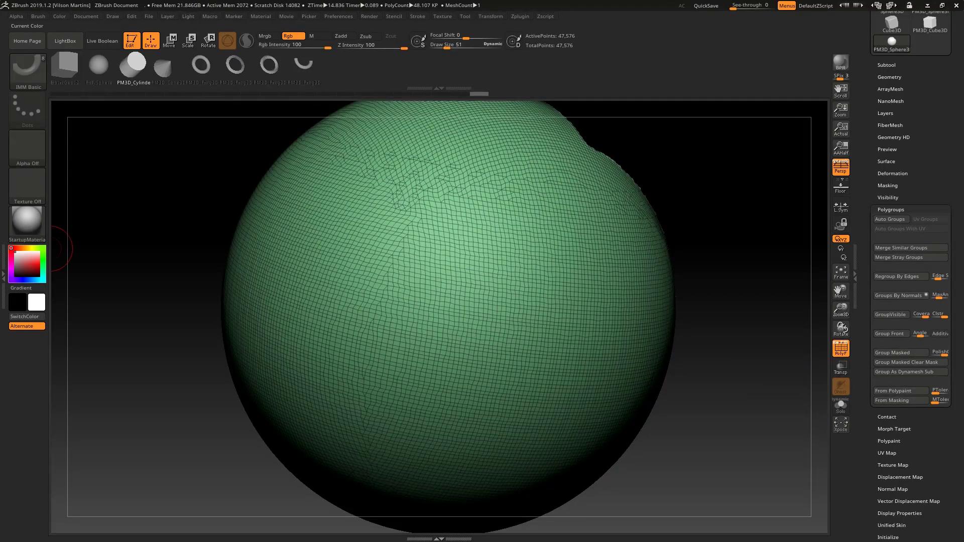
pyautogui.click(36, 266)
pyautogui.press('s')
pyautogui.moveTo(321, 196)
pyautogui.mouseDown()
pyautogui.moveTo(577, 301)
pyautogui.moveTo(603, 362)
pyautogui.mouseUp()
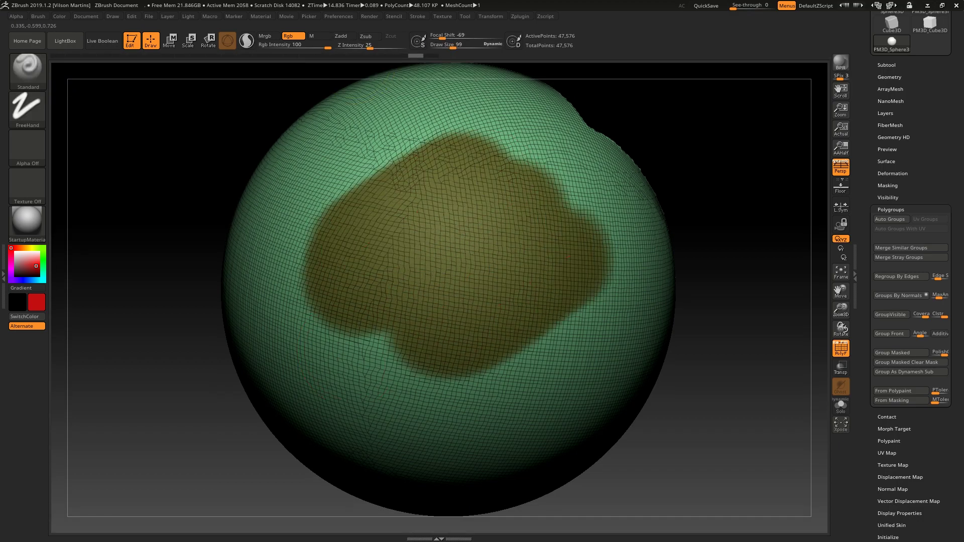
pyautogui.hotkey('shift', 'f')
pyautogui.hotkey('shift', 'f')
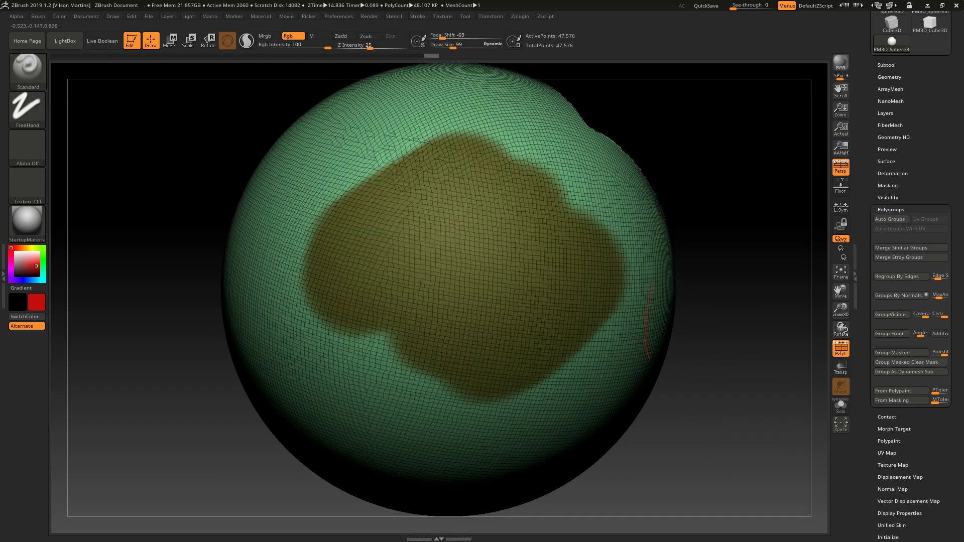
# Create polygroups from the red painted patch with From Polypaint, and check the patch with the polyframe off and on
pyautogui.click(901, 391)
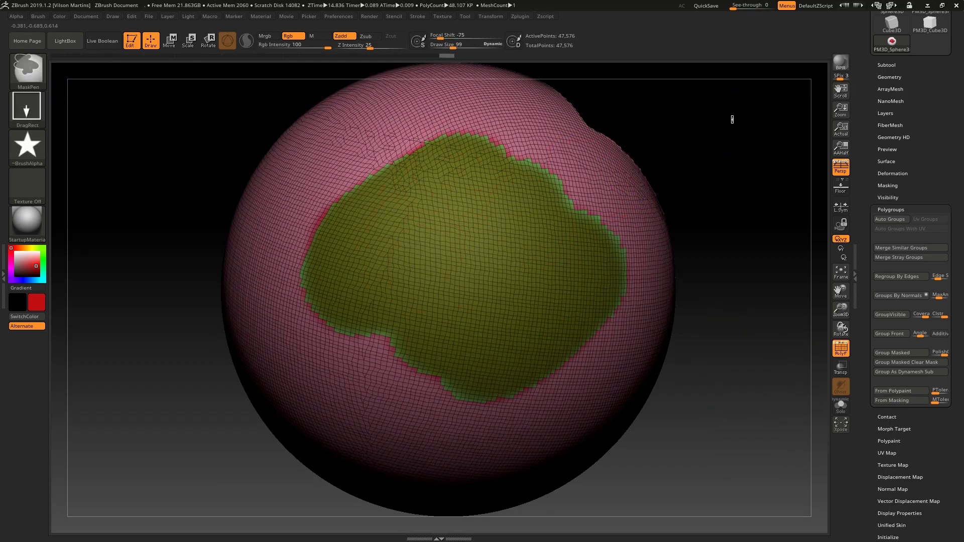
pyautogui.hotkey('shift', 'f')
pyautogui.hotkey('shift', 'f')
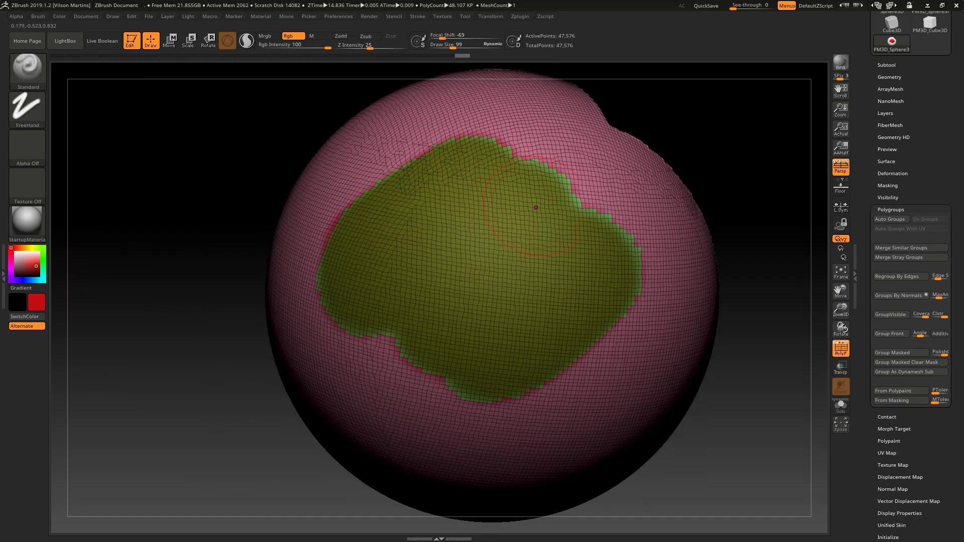
# Mask a star shape below the painted patch, and create a polygroup from it with From Masking
pyautogui.moveTo(788, 408); pyautogui.dragTo(726, 331)
pyautogui.keyDown('ctrl'); pyautogui.moveTo(575, 292); pyautogui.dragTo(770, 421); pyautogui.keyUp('ctrl')
pyautogui.click(901, 400)
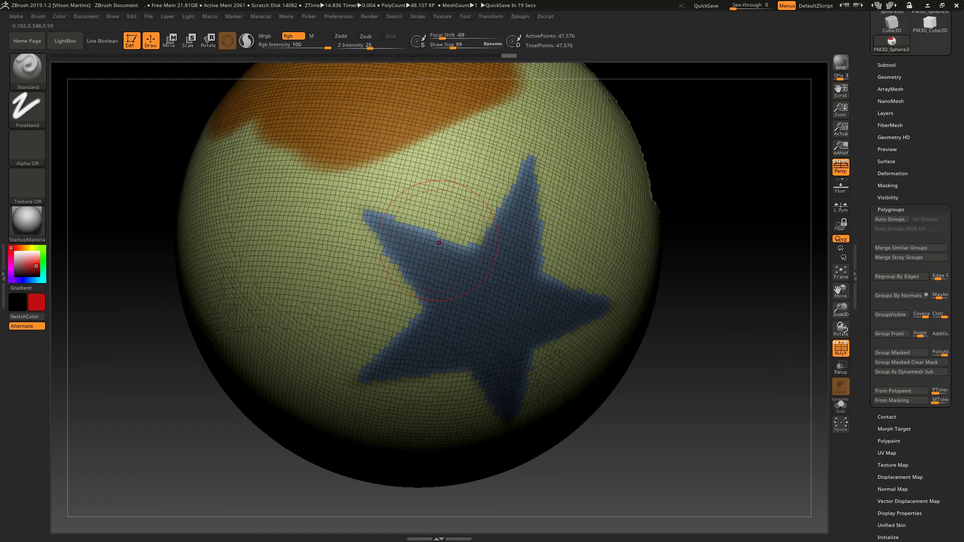
pyautogui.keyDown('ctrl'); pyautogui.moveTo(430, 230); pyautogui.dragTo(442, 262, button='right'); pyautogui.keyUp('ctrl')
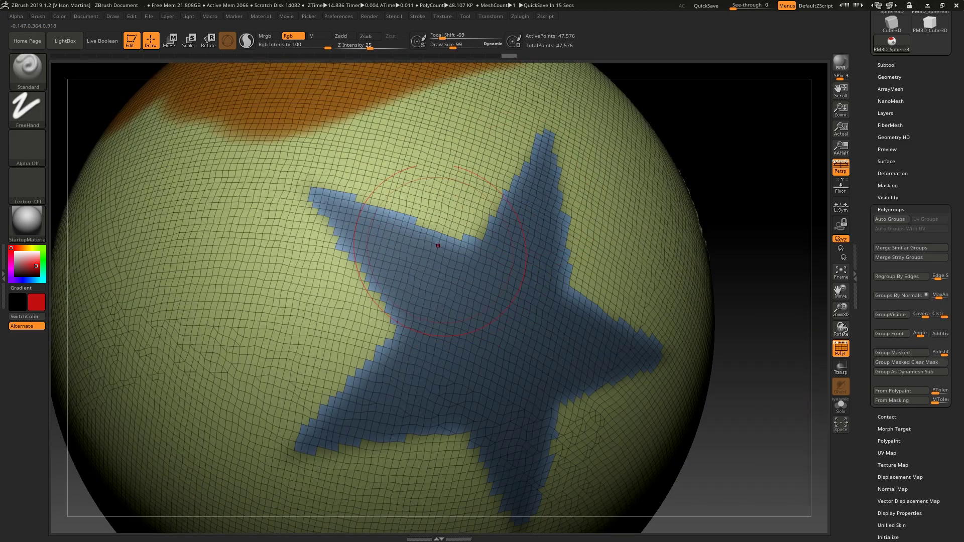
# Undo the From Masking polygroups and the star mask on the sphere
pyautogui.hotkey('ctrl', 'z')
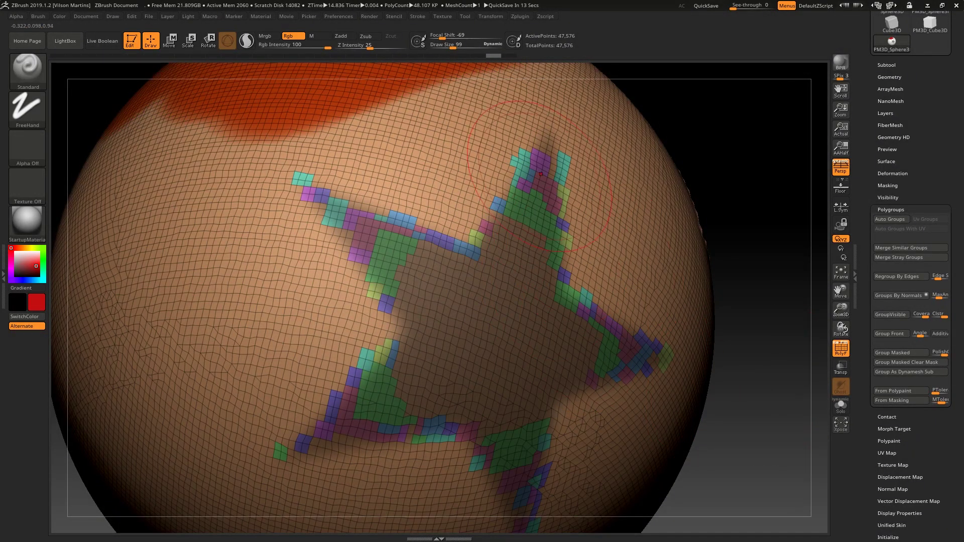
pyautogui.keyDown('alt'); pyautogui.moveTo(472, 285); pyautogui.dragTo(457, 225, button='right'); pyautogui.keyUp('alt')
pyautogui.moveTo(379, 217)
pyautogui.mouseDown(button='right')
pyautogui.moveTo(399, 216)
pyautogui.moveTo(432, 267)
pyautogui.moveTo(430, 226)
pyautogui.moveTo(359, 241)
pyautogui.moveTo(507, 261)
pyautogui.mouseUp(button='right')
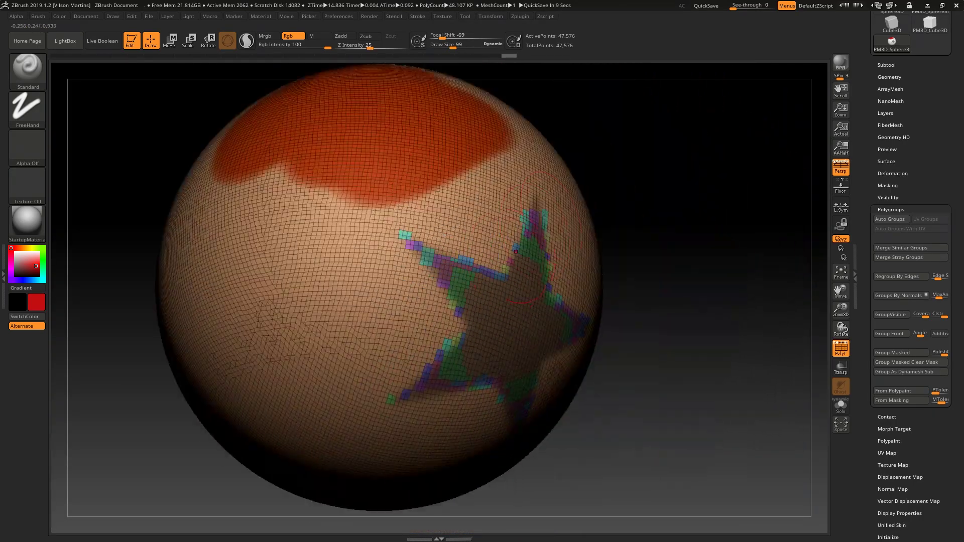
pyautogui.keyDown('alt'); pyautogui.moveTo(575, 295); pyautogui.dragTo(620, 161, button='right'); pyautogui.keyUp('alt')
pyautogui.hotkey('ctrl', 'z')
pyautogui.keyDown('alt'); pyautogui.moveTo(803, 258); pyautogui.dragTo(783, 369, button='right'); pyautogui.keyUp('alt')
pyautogui.keyDown('ctrl'); pyautogui.moveTo(678, 361); pyautogui.dragTo(669, 308, button='right'); pyautogui.keyUp('ctrl')
pyautogui.moveTo(708, 232); pyautogui.dragTo(696, 249, button='right')
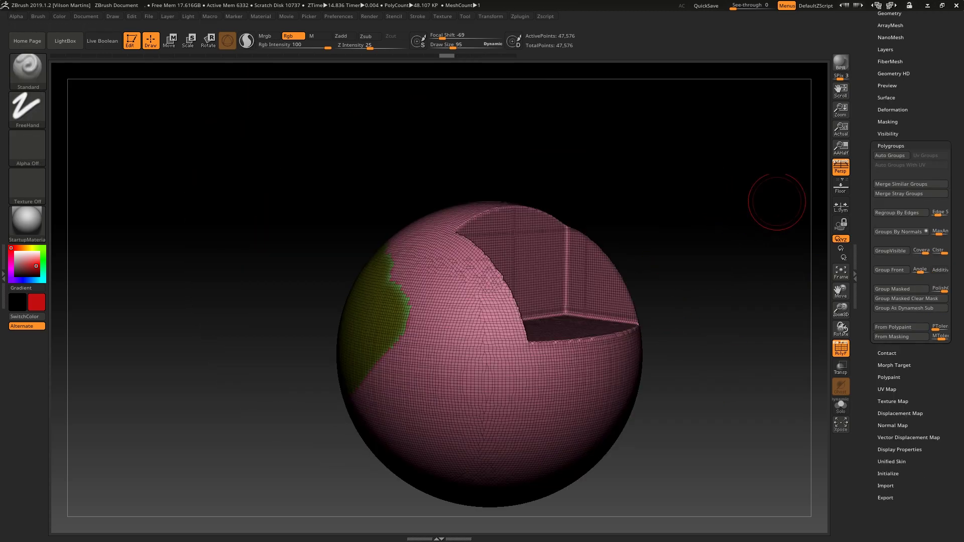
# Switch to the armoured Merged_Eyes character model and frame its upper body
pyautogui.moveTo(703, 173); pyautogui.dragTo(704, 175, button='right')
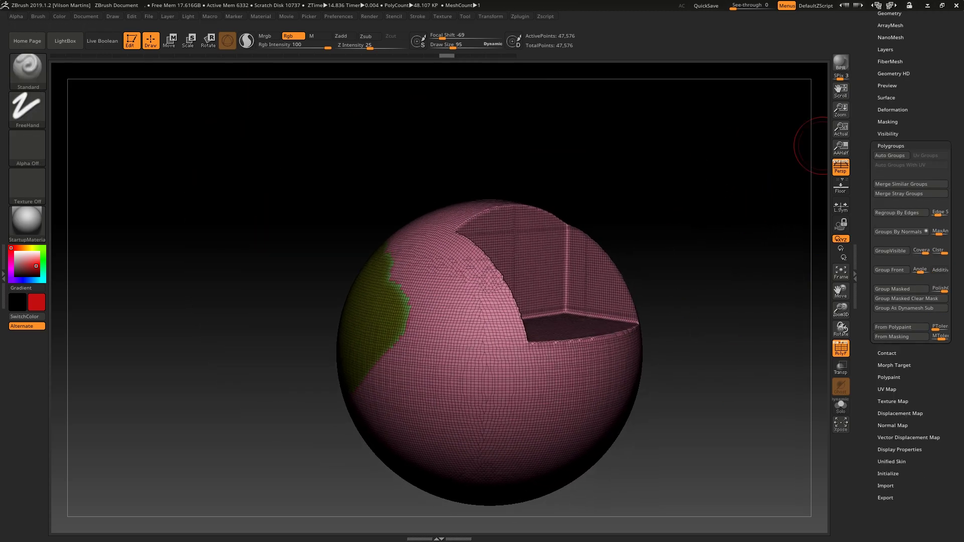
pyautogui.moveTo(865, 146); pyautogui.dragTo(865, 332)
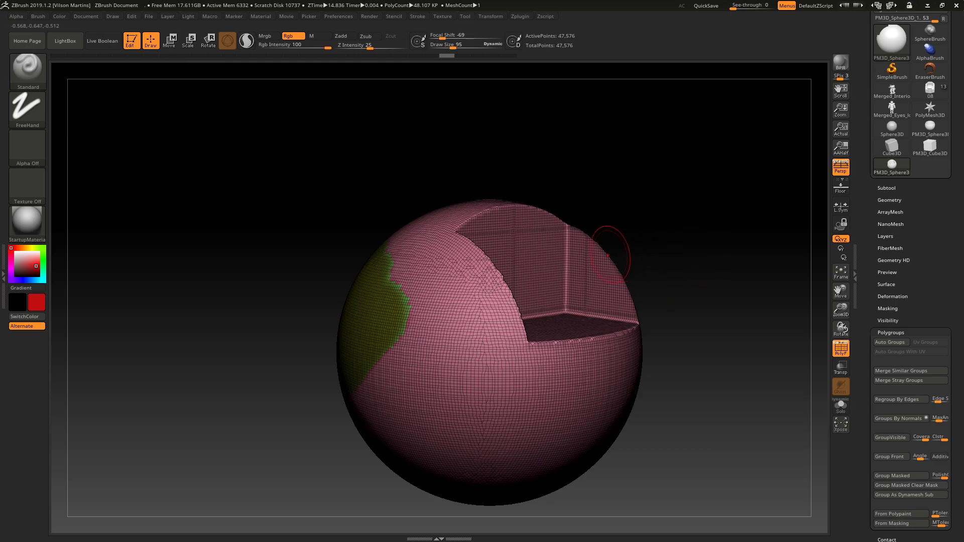
pyautogui.moveTo(647, 163)
pyautogui.mouseDown(button='right')
pyautogui.moveTo(681, 144)
pyautogui.moveTo(647, 164)
pyautogui.mouseUp(button='right')
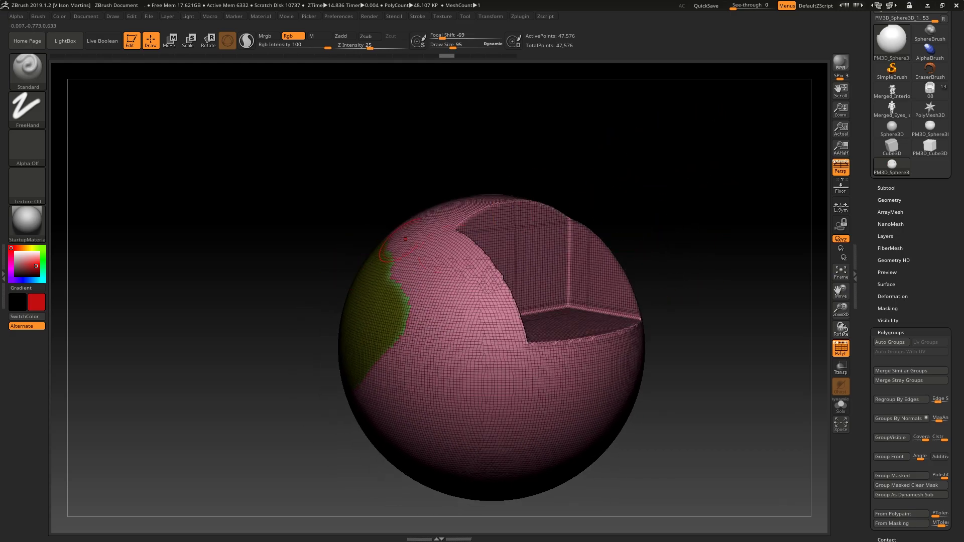
pyautogui.click(892, 108)
pyautogui.keyDown('shift'); pyautogui.moveTo(681, 230); pyautogui.dragTo(647, 265, button='right'); pyautogui.keyUp('shift')
pyautogui.moveTo(669, 212)
pyautogui.keyDown('alt'); pyautogui.mouseDown(button='right')
pyautogui.moveTo(634, 197)
pyautogui.moveTo(565, 264)
pyautogui.mouseUp(button='right'); pyautogui.keyUp('alt')
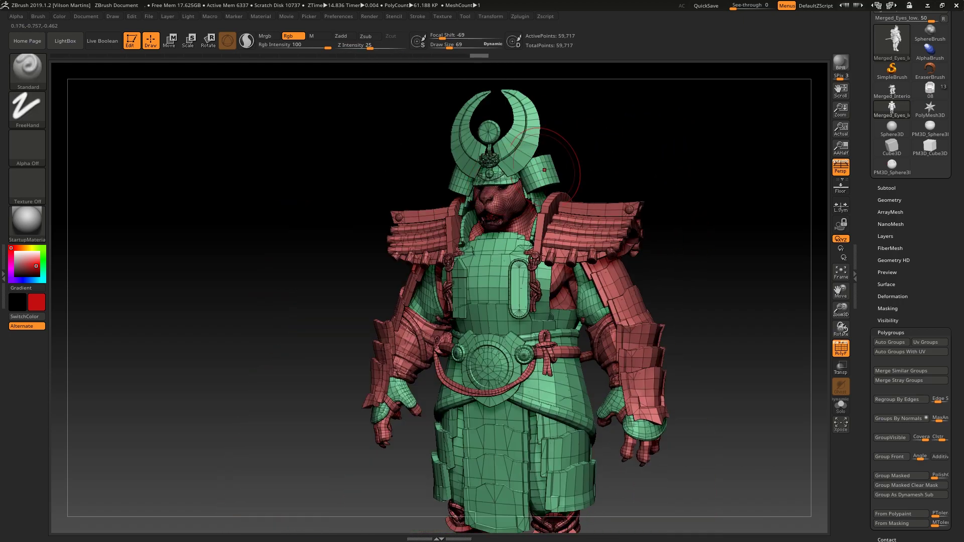
# Isolate the polygroup of the character's body so the armour is hidden, and examine the bare figure
pyautogui.moveTo(533, 174); pyautogui.dragTo(488, 200, button='right')
pyautogui.keyDown('ctrl'); pyautogui.keyDown('shift'); pyautogui.click(487, 230); pyautogui.keyUp('shift'); pyautogui.keyUp('ctrl')
pyautogui.click(890, 333)
pyautogui.keyDown('ctrl'); pyautogui.keyDown('shift'); pyautogui.click(598, 205); pyautogui.keyUp('shift'); pyautogui.keyUp('ctrl')
pyautogui.keyDown('ctrl'); pyautogui.keyDown('shift'); pyautogui.click(496, 240); pyautogui.keyUp('shift'); pyautogui.keyUp('ctrl')
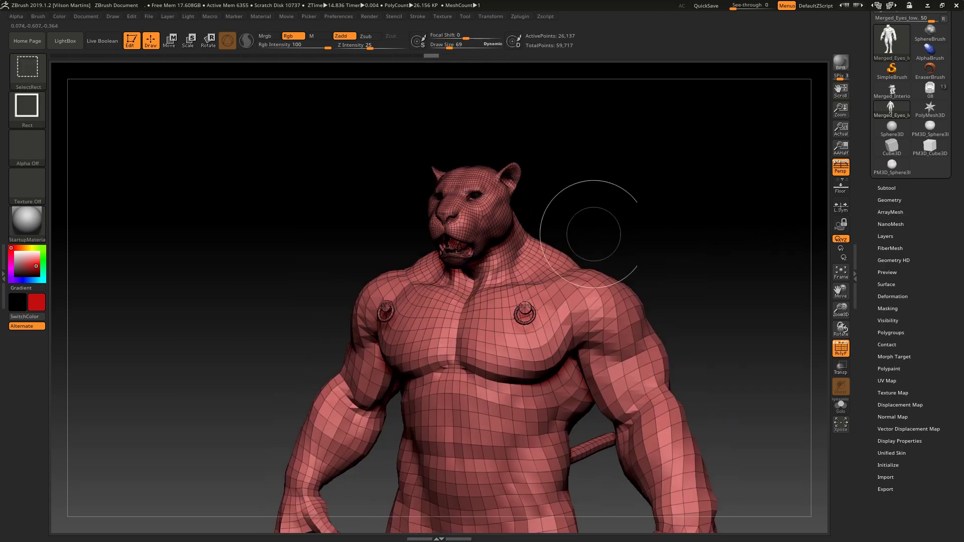
# Split the whole armoured character into separate subtools by polygroup with Groups Split, accepting the non-undoable operation
pyautogui.keyDown('alt'); pyautogui.moveTo(710, 254); pyautogui.dragTo(704, 221, button='right'); pyautogui.keyUp('alt')
pyautogui.click(889, 200)
pyautogui.click(886, 188)
pyautogui.moveTo(956, 352); pyautogui.dragTo(956, 159)
pyautogui.click(881, 377)
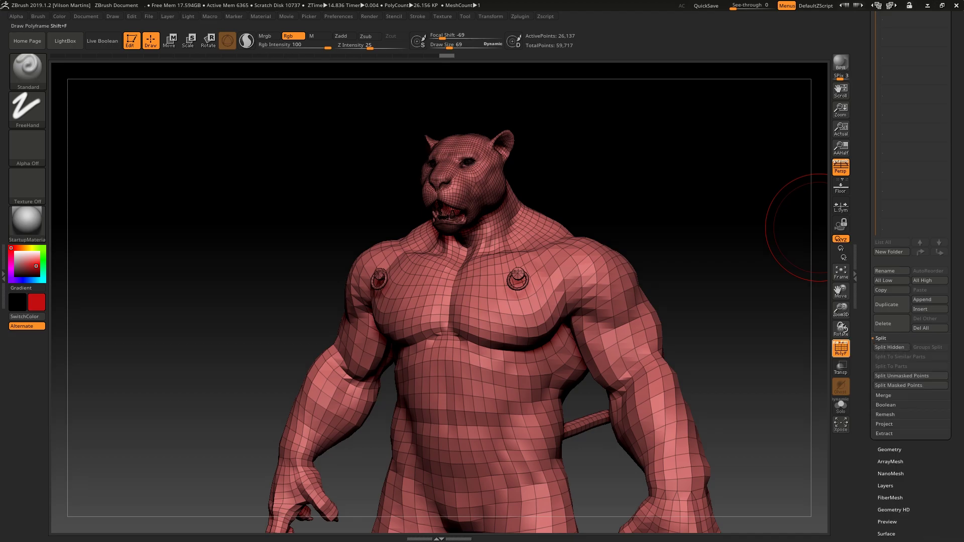
pyautogui.click(889, 347)
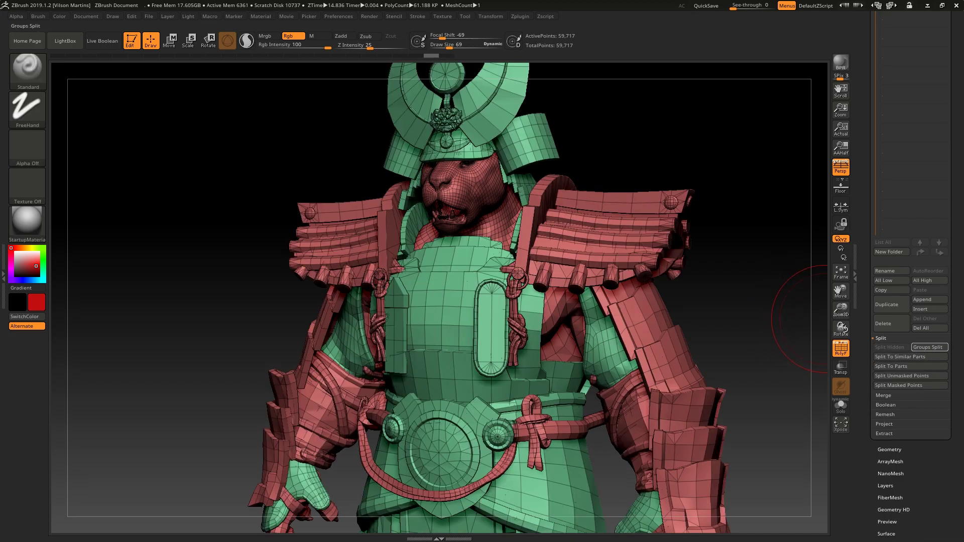
pyautogui.click(928, 346)
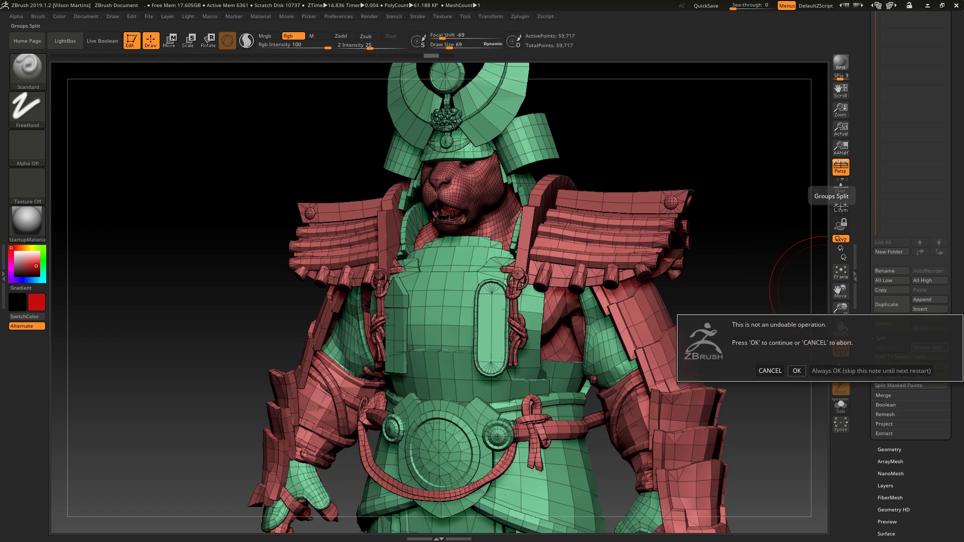
pyautogui.click(797, 371)
# Select the Merged_Eyes_low8, low7 and low6 subtools in turn to examine the split armour parts
pyautogui.moveTo(956, 281); pyautogui.dragTo(955, 456)
pyautogui.click(914, 175)
pyautogui.keyDown('ctrl'); pyautogui.moveTo(757, 215); pyautogui.dragTo(725, 209, button='right'); pyautogui.keyUp('ctrl')
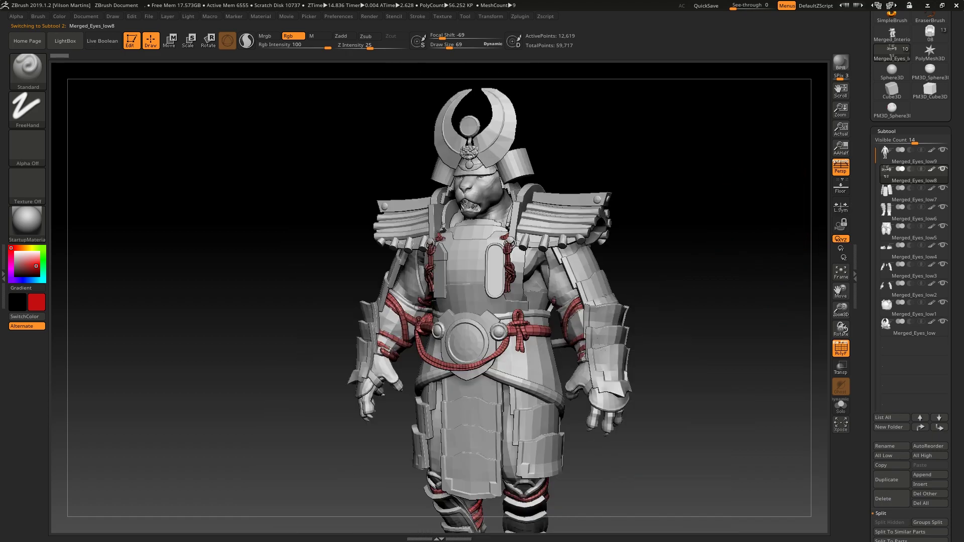
pyautogui.click(913, 195)
pyautogui.click(914, 214)
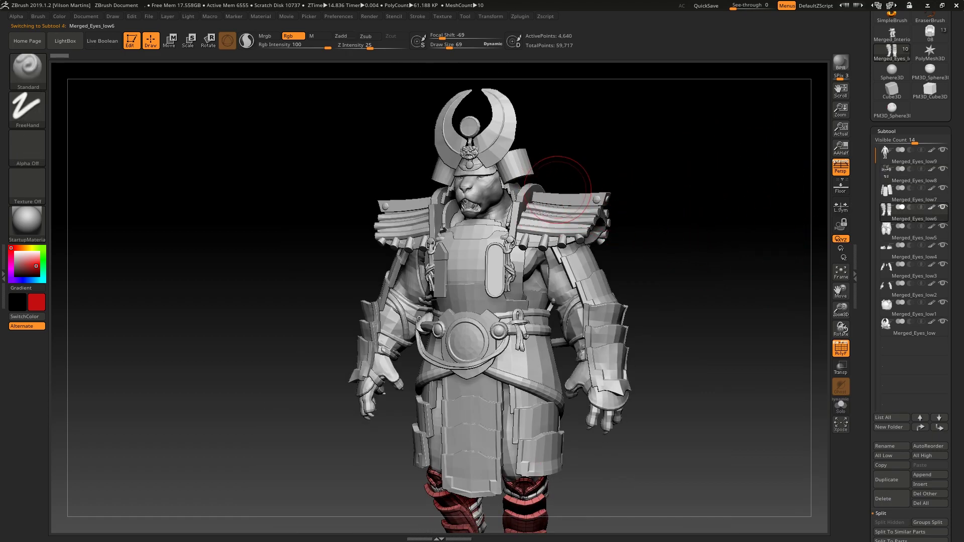
# Select the body subtool Merged_Eyes_low9 and show it solo, framed on the head and chest
pyautogui.keyDown('alt'); pyautogui.click(494, 199); pyautogui.keyUp('alt')
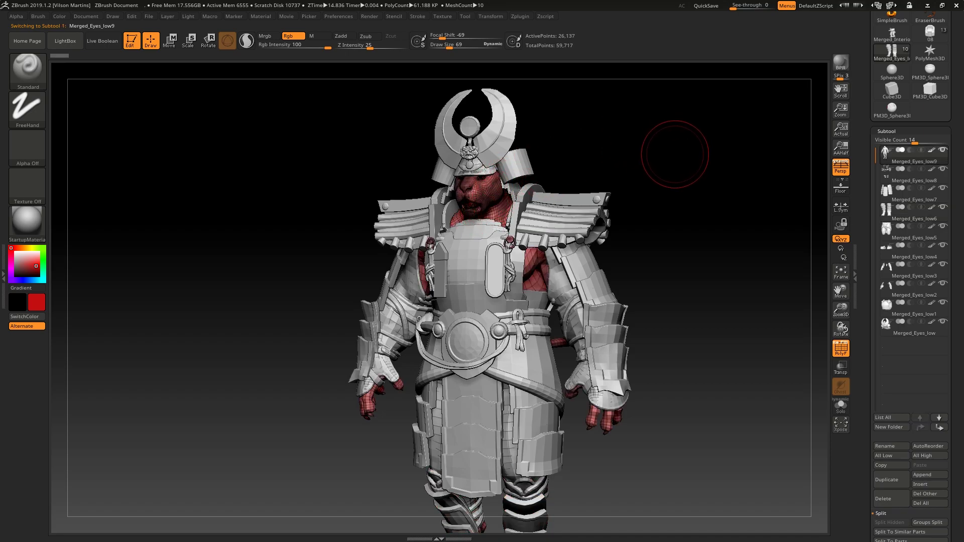
pyautogui.moveTo(684, 186); pyautogui.dragTo(703, 401, button='right')
pyautogui.keyDown('shift'); pyautogui.moveTo(517, 296); pyautogui.dragTo(554, 251, button='right'); pyautogui.keyUp('shift')
pyautogui.keyDown('ctrl'); pyautogui.moveTo(575, 294); pyautogui.dragTo(648, 289, button='right'); pyautogui.keyUp('ctrl')
pyautogui.moveTo(648, 289); pyautogui.dragTo(610, 296, button='right')
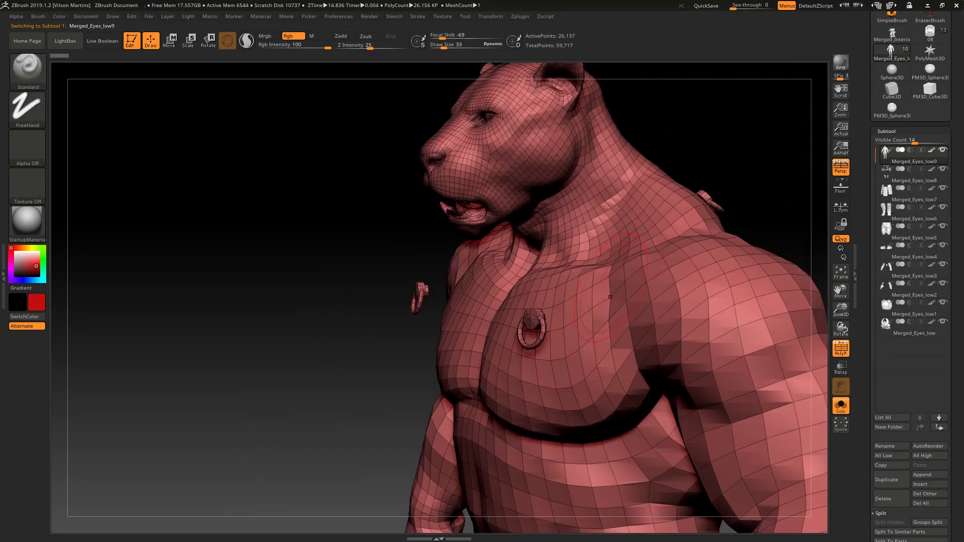
# Apply Auto Groups to the body subtool so each disconnected piece gets its own polygroup
pyautogui.click(900, 139)
pyautogui.click(887, 131)
pyautogui.moveTo(635, 194); pyautogui.dragTo(708, 206, button='right')
pyautogui.click(890, 276)
pyautogui.click(890, 244)
pyautogui.moveTo(573, 245); pyautogui.dragTo(440, 245, button='right')
pyautogui.moveTo(635, 276); pyautogui.dragTo(688, 261, button='right')
pyautogui.keyDown('ctrl'); pyautogui.moveTo(688, 261); pyautogui.dragTo(710, 204, button='right'); pyautogui.keyUp('ctrl')
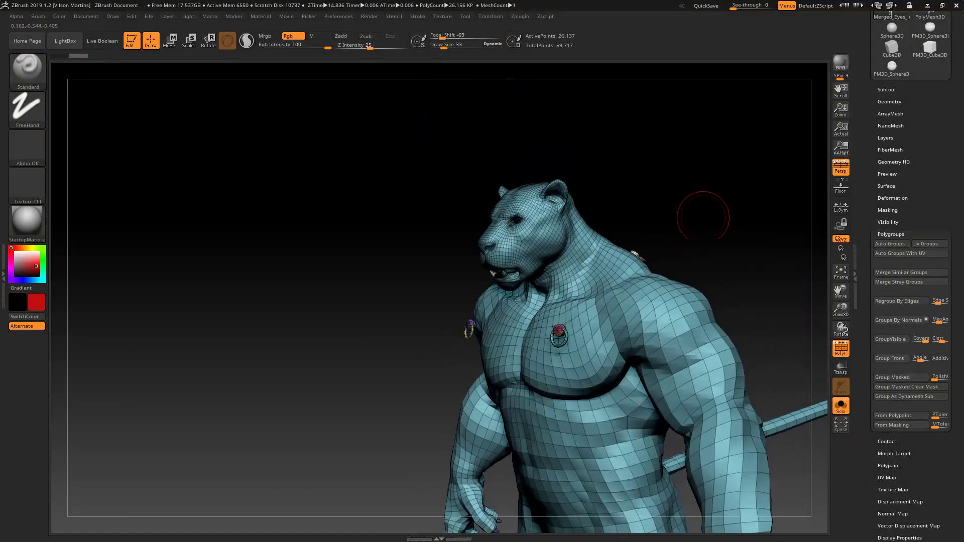
# Isolate the body polygroup, invert the visibility to examine the loose rings, teeth and claws, and show everything again
pyautogui.keyDown('ctrl'); pyautogui.keyDown('shift'); pyautogui.click(652, 276); pyautogui.keyUp('shift'); pyautogui.keyUp('ctrl')
pyautogui.keyDown('ctrl'); pyautogui.keyDown('shift'); pyautogui.moveTo(694, 182); pyautogui.dragTo(726, 275); pyautogui.keyUp('shift'); pyautogui.keyUp('ctrl')
pyautogui.moveTo(528, 217); pyautogui.dragTo(476, 221, button='right')
pyautogui.keyDown('alt'); pyautogui.moveTo(746, 251); pyautogui.dragTo(677, 176, button='right'); pyautogui.keyUp('alt')
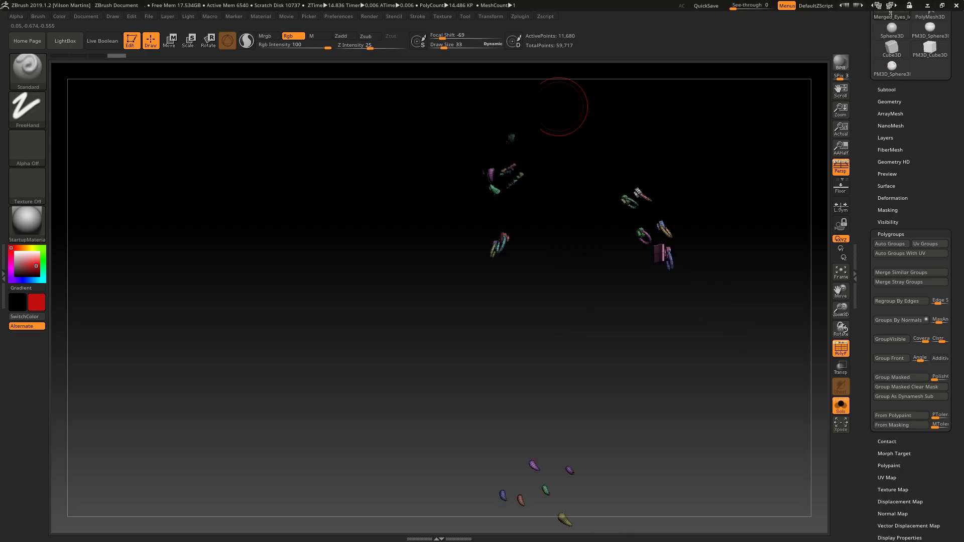
pyautogui.keyDown('ctrl'); pyautogui.keyDown('shift'); pyautogui.click(690, 176); pyautogui.keyUp('shift'); pyautogui.keyUp('ctrl')
# Isolate the body polygroup and move the hidden rings, teeth and claws to their own subtool with Split Hidden
pyautogui.click(886, 90)
pyautogui.moveTo(743, 166); pyautogui.dragTo(803, 169, button='right')
pyautogui.moveTo(894, 338); pyautogui.dragTo(894, 243)
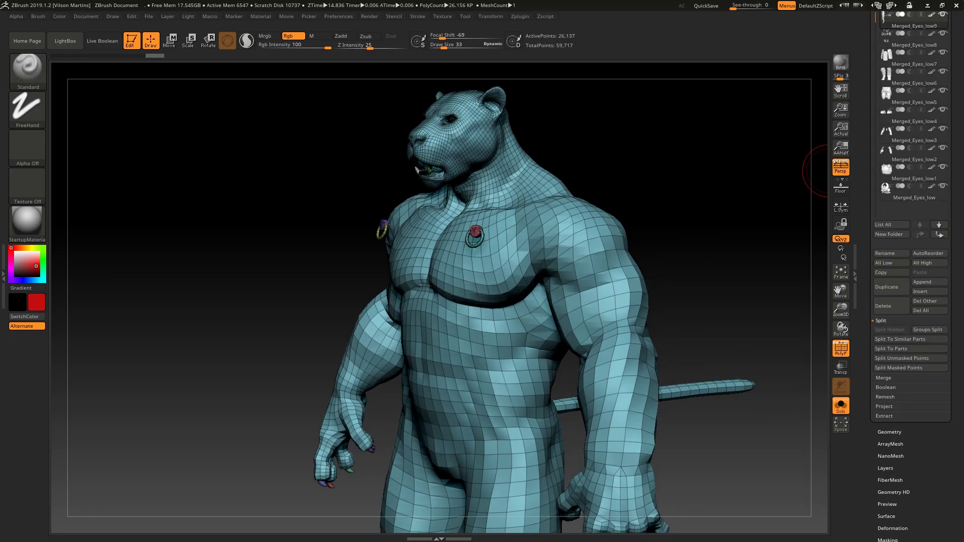
pyautogui.moveTo(805, 348); pyautogui.dragTo(534, 228)
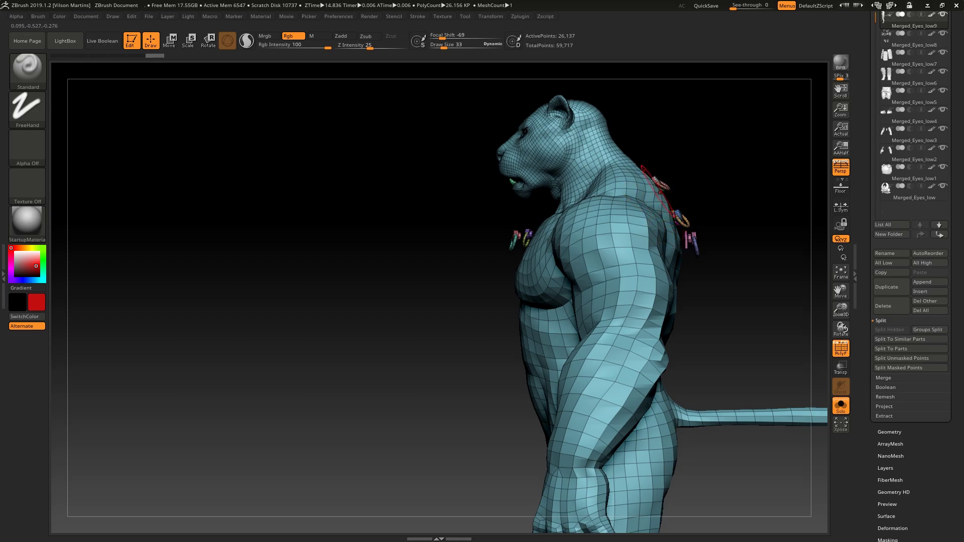
pyautogui.moveTo(780, 155)
pyautogui.mouseDown()
pyautogui.moveTo(678, 155)
pyautogui.moveTo(780, 178)
pyautogui.moveTo(567, 243)
pyautogui.mouseUp()
pyautogui.hotkey('ctrl', 'shift')
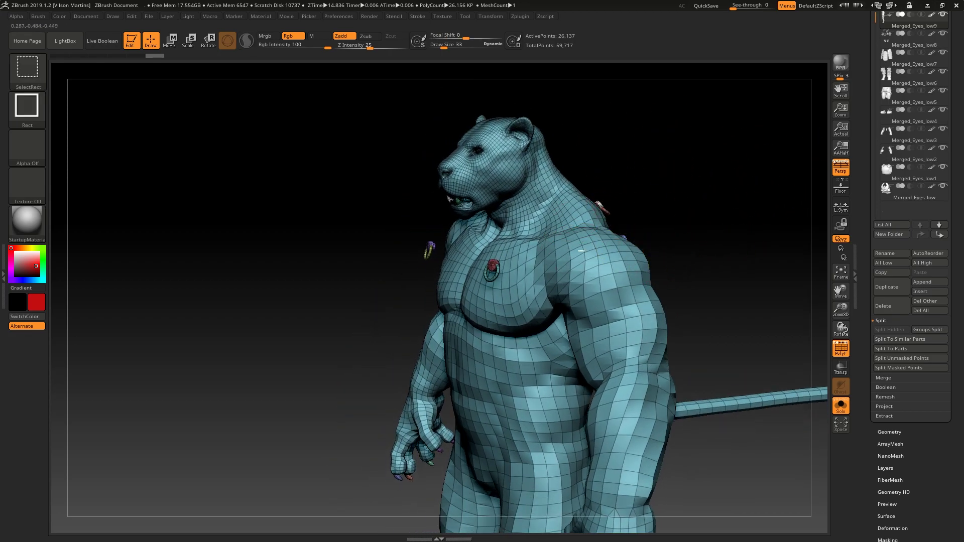
pyautogui.keyDown('ctrl'); pyautogui.keyDown('shift'); pyautogui.click(593, 242); pyautogui.keyUp('shift'); pyautogui.keyUp('ctrl')
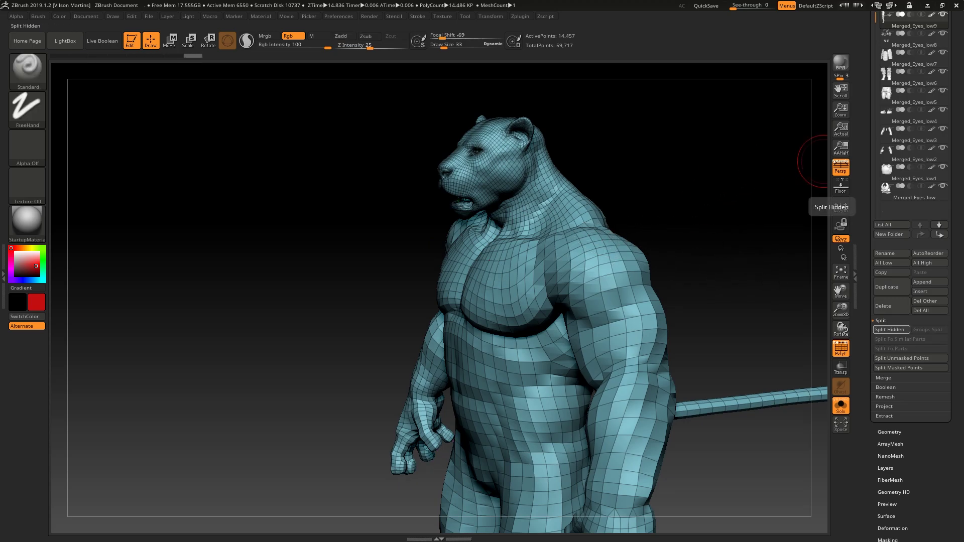
pyautogui.click(891, 329)
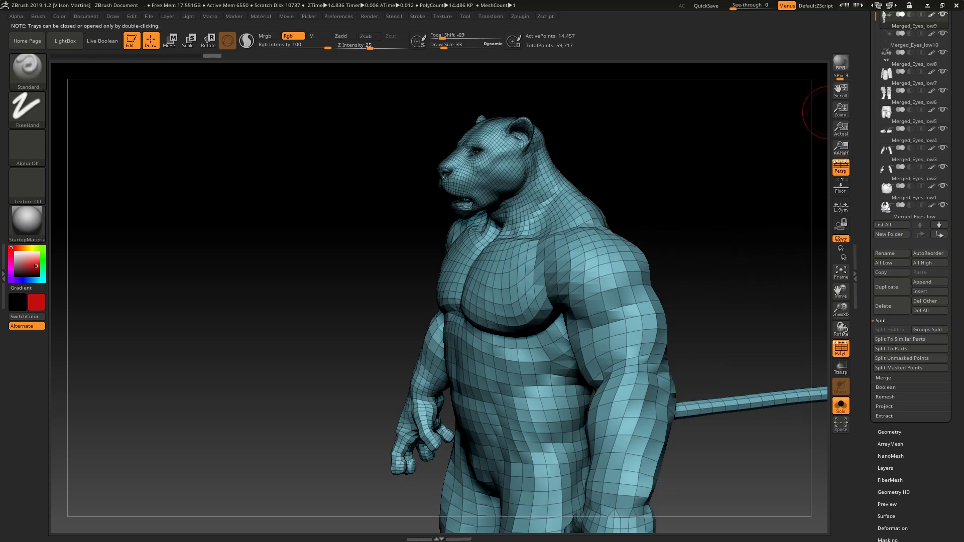
# Select the split-off subtool Merged_Eyes_low10 to examine its small parts, and return to the body subtool Merged_Eyes_low9
pyautogui.moveTo(636, 181); pyautogui.dragTo(653, 166)
pyautogui.hotkey('ctrl', 'shift')
pyautogui.keyDown('alt'); pyautogui.moveTo(774, 113); pyautogui.dragTo(782, 164); pyautogui.keyUp('alt')
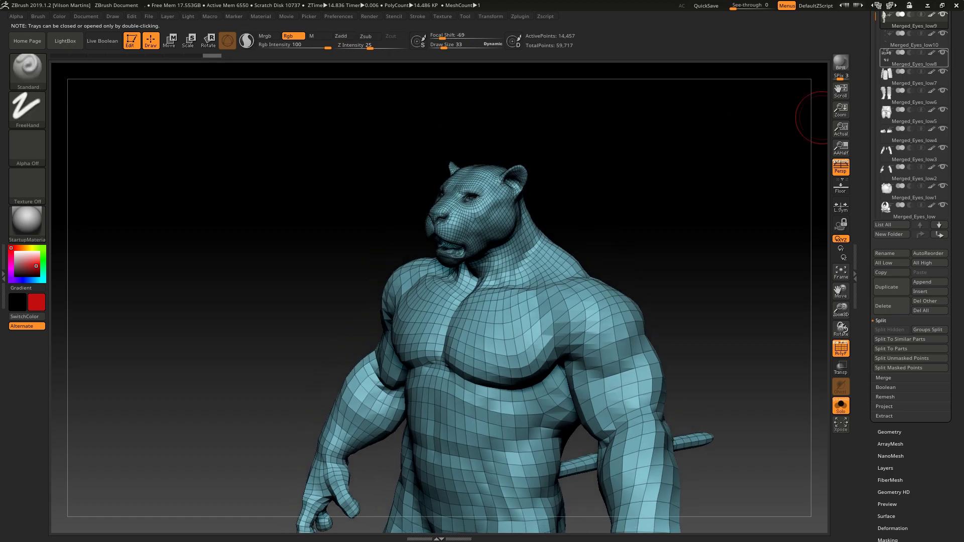
pyautogui.scroll(3, 909, 151)
pyautogui.click(904, 106)
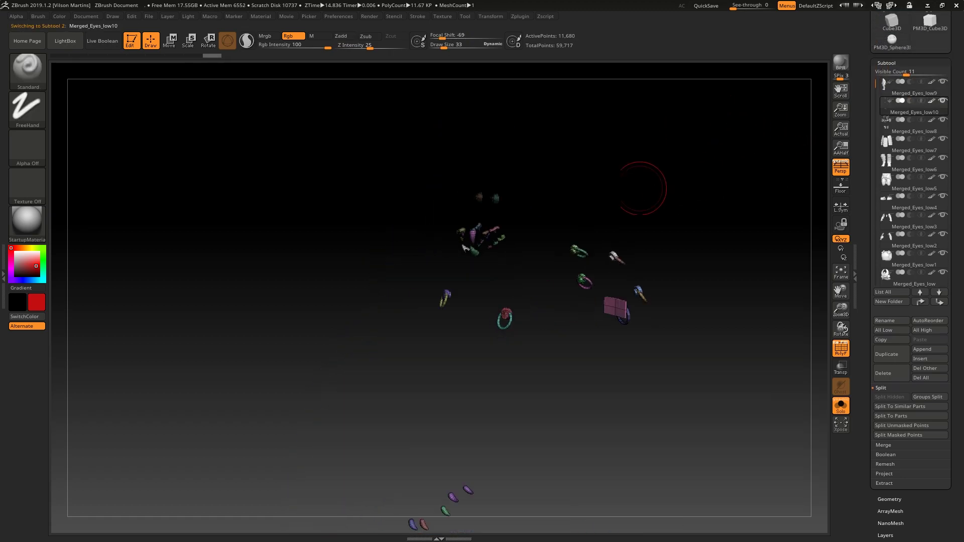
pyautogui.moveTo(575, 187); pyautogui.dragTo(617, 196)
pyautogui.click(914, 87)
pyautogui.keyDown('alt'); pyautogui.moveTo(557, 150); pyautogui.dragTo(568, 235); pyautogui.keyUp('alt')
pyautogui.keyDown('ctrl'); pyautogui.moveTo(513, 201); pyautogui.dragTo(513, 256, button='right'); pyautogui.keyUp('ctrl')
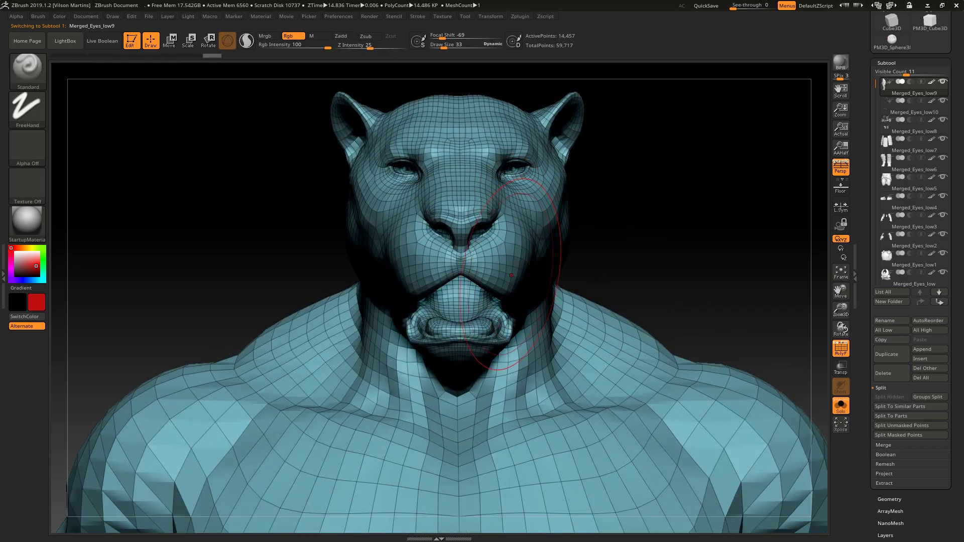
# Switch the selection brush to SelectLasso and hide the lower jaw with a lasso drawn on the head's side view
pyautogui.moveTo(534, 372); pyautogui.dragTo(656, 269)
pyautogui.hotkey('ctrl', 'z')
pyautogui.moveTo(656, 269)
pyautogui.mouseDown(button='right')
pyautogui.moveTo(499, 291)
pyautogui.moveTo(557, 296)
pyautogui.moveTo(594, 332)
pyautogui.moveTo(562, 173)
pyautogui.mouseUp(button='right')
pyautogui.moveTo(562, 174); pyautogui.dragTo(592, 282, button='right')
pyautogui.keyDown('ctrl'); pyautogui.moveTo(592, 281); pyautogui.dragTo(527, 241, button='right'); pyautogui.keyUp('ctrl')
pyautogui.keyDown('ctrl'); pyautogui.moveTo(527, 241); pyautogui.dragTo(498, 347, button='right'); pyautogui.keyUp('ctrl')
pyautogui.moveTo(590, 332)
pyautogui.keyDown('ctrl'); pyautogui.mouseDown(button='right')
pyautogui.moveTo(598, 237)
pyautogui.moveTo(442, 279)
pyautogui.mouseUp(button='right'); pyautogui.keyUp('ctrl')
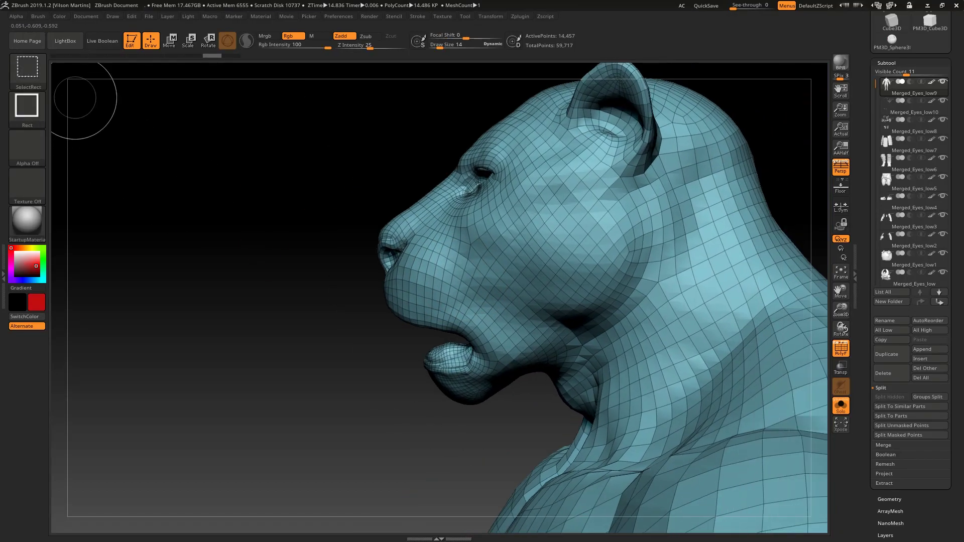
pyautogui.click(28, 71)
pyautogui.click(270, 121)
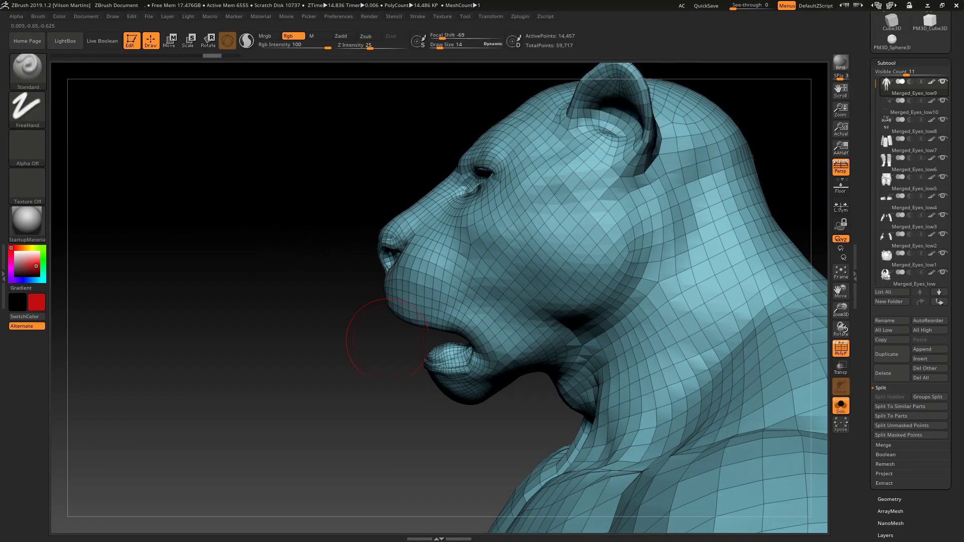
pyautogui.keyDown('ctrl'); pyautogui.keyDown('shift'); pyautogui.moveTo(435, 266); pyautogui.dragTo(357, 306); pyautogui.keyUp('shift'); pyautogui.keyUp('ctrl')
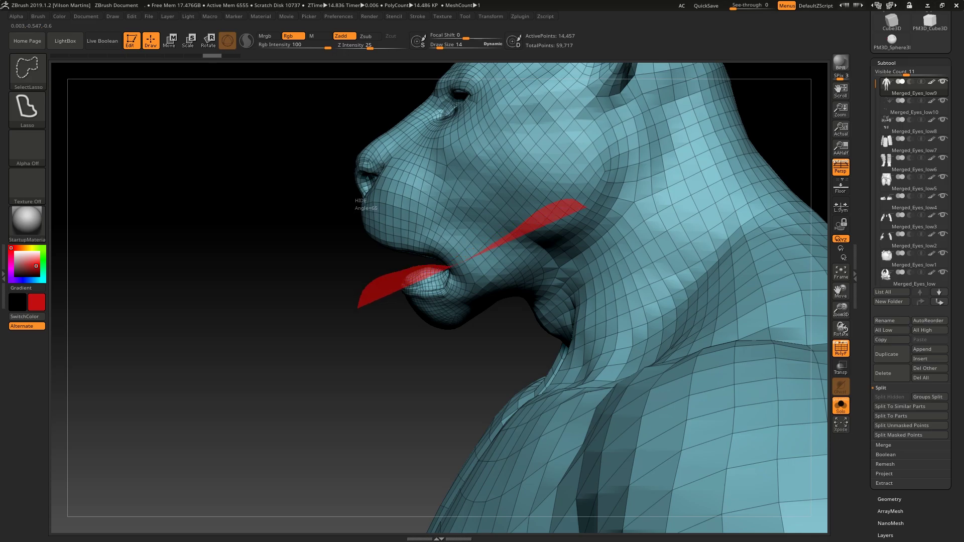
pyautogui.keyDown('ctrl'); pyautogui.keyDown('alt'); pyautogui.keyDown('shift'); pyautogui.moveTo(584, 202); pyautogui.dragTo(549, 222); pyautogui.keyUp('shift'); pyautogui.keyUp('alt'); pyautogui.keyUp('ctrl')
# Give the visible part of the body its own polygroup with GroupVisible, and show the hidden jaw again
pyautogui.click(886, 62)
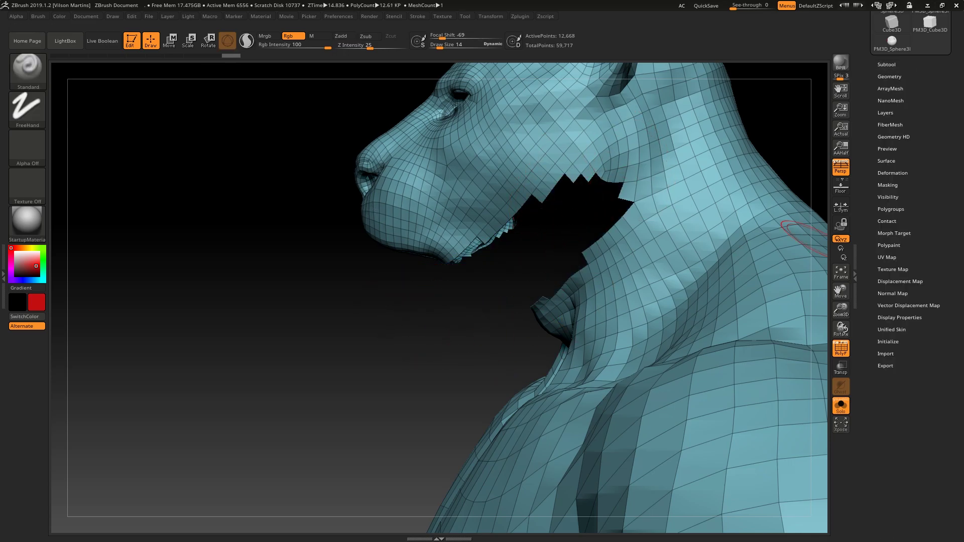
pyautogui.click(890, 209)
pyautogui.click(890, 257)
pyautogui.keyDown('ctrl'); pyautogui.keyDown('shift'); pyautogui.click(396, 333); pyautogui.keyUp('shift'); pyautogui.keyUp('ctrl')
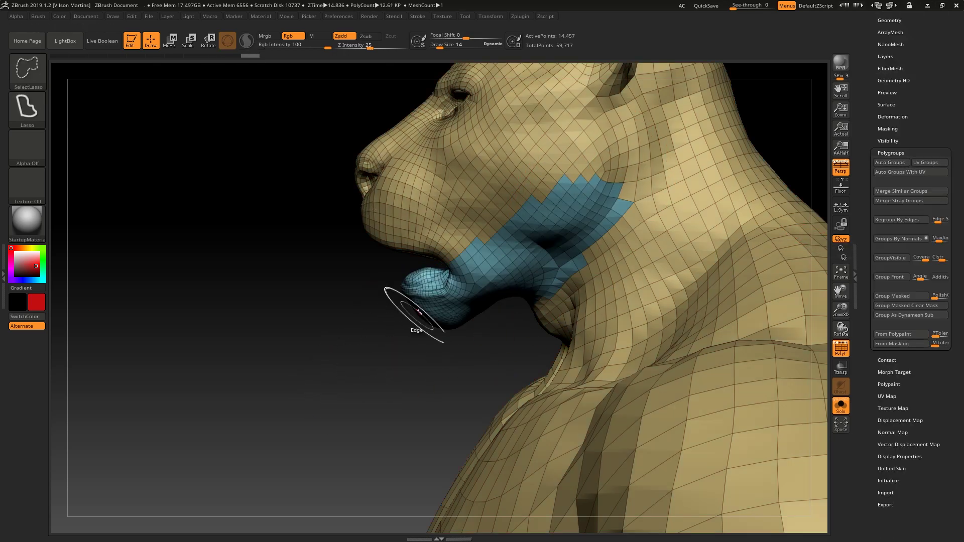
# Isolate the jaw polygroup, invert the visibility to examine the inside of the mouth, and show the whole head again
pyautogui.moveTo(396, 333); pyautogui.dragTo(519, 255)
pyautogui.moveTo(491, 188)
pyautogui.mouseDown(button='right')
pyautogui.moveTo(470, 189)
pyautogui.moveTo(582, 197)
pyautogui.moveTo(515, 288)
pyautogui.mouseUp(button='right')
pyautogui.keyDown('ctrl'); pyautogui.keyDown('shift'); pyautogui.click(463, 279); pyautogui.keyUp('shift'); pyautogui.keyUp('ctrl')
pyautogui.moveTo(612, 198); pyautogui.dragTo(495, 351, button='right')
pyautogui.moveTo(452, 307); pyautogui.dragTo(593, 179, button='right')
pyautogui.keyDown('ctrl'); pyautogui.keyDown('shift'); pyautogui.moveTo(705, 137); pyautogui.dragTo(707, 342); pyautogui.keyUp('shift'); pyautogui.keyUp('ctrl')
pyautogui.moveTo(646, 222)
pyautogui.mouseDown(button='right')
pyautogui.moveTo(633, 171)
pyautogui.moveTo(598, 113)
pyautogui.mouseUp(button='right')
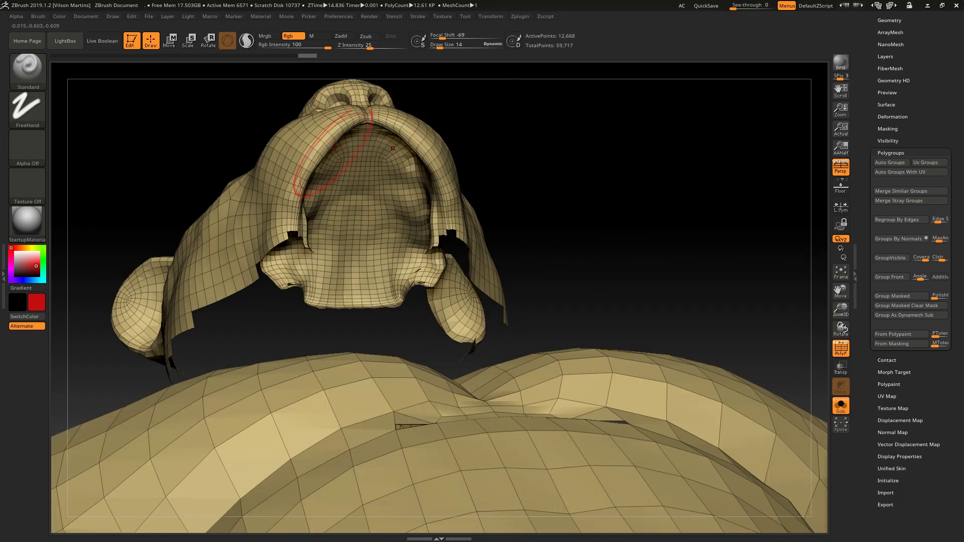
pyautogui.keyDown('ctrl'); pyautogui.moveTo(676, 191); pyautogui.dragTo(613, 211, button='right'); pyautogui.keyUp('ctrl')
pyautogui.keyDown('shift'); pyautogui.moveTo(534, 138); pyautogui.dragTo(698, 105, button='right'); pyautogui.keyUp('shift')
pyautogui.keyDown('ctrl'); pyautogui.keyDown('shift'); pyautogui.click(701, 164); pyautogui.keyUp('shift'); pyautogui.keyUp('ctrl')
# Mask the head and torso with a topological transpose mask drawn at the shoulder, leaving both arms unmasked
pyautogui.keyDown('alt'); pyautogui.moveTo(579, 130); pyautogui.dragTo(672, 250, button='right'); pyautogui.keyUp('alt')
pyautogui.moveTo(619, 197); pyautogui.dragTo(590, 139, button='right')
pyautogui.keyDown('shift'); pyautogui.moveTo(588, 197); pyautogui.dragTo(589, 247, button='right'); pyautogui.keyUp('shift')
pyautogui.keyDown('alt'); pyautogui.moveTo(366, 144); pyautogui.dragTo(309, 117, button='right'); pyautogui.keyUp('alt')
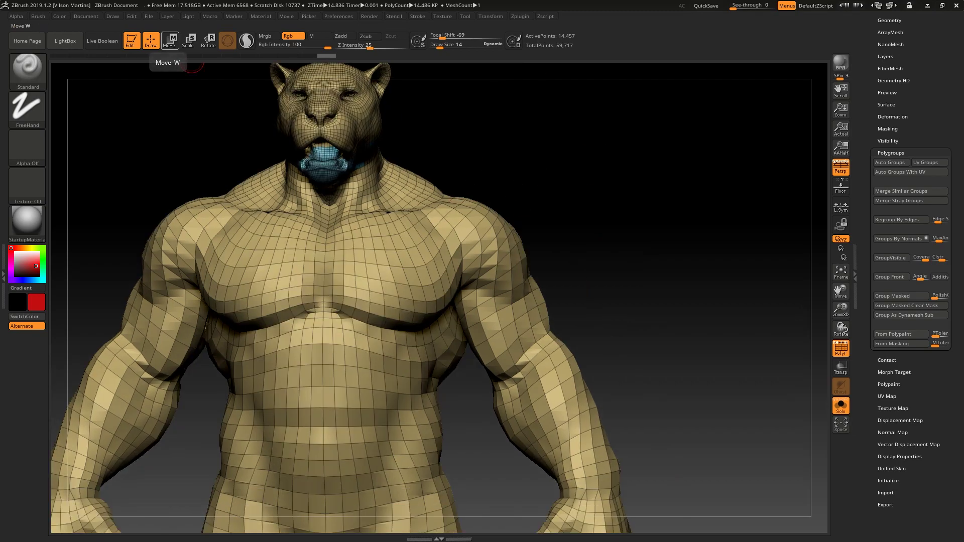
pyautogui.press('w')
pyautogui.keyDown('ctrl'); pyautogui.moveTo(488, 244); pyautogui.dragTo(507, 296); pyautogui.keyUp('ctrl')
pyautogui.moveTo(647, 281)
pyautogui.mouseDown(button='right')
pyautogui.moveTo(444, 261)
pyautogui.moveTo(582, 286)
pyautogui.mouseUp(button='right')
pyautogui.moveTo(402, 426)
pyautogui.keyDown('ctrl'); pyautogui.mouseDown(button='right')
pyautogui.moveTo(376, 366)
pyautogui.moveTo(359, 444)
pyautogui.mouseUp(button='right'); pyautogui.keyUp('ctrl')
pyautogui.press('q')
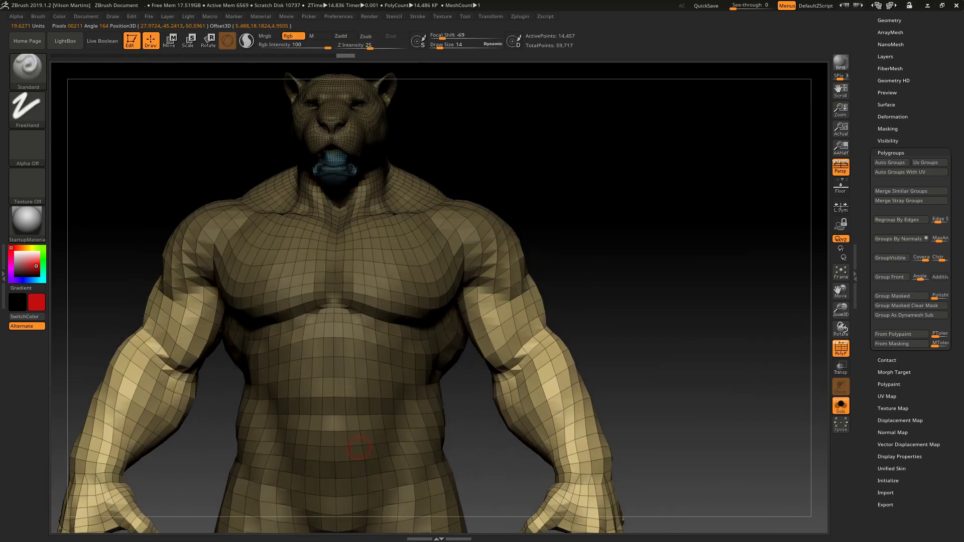
# Create a polygroup from the masked head and torso, and undo it
pyautogui.hotkey('ctrl', 'w')
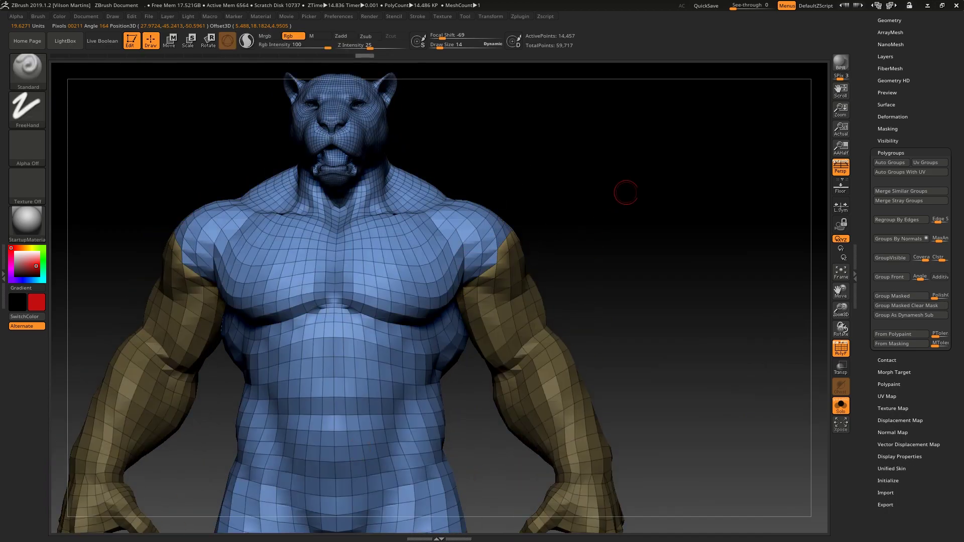
pyautogui.moveTo(618, 193); pyautogui.dragTo(434, 204, button='right')
pyautogui.keyDown('alt'); pyautogui.moveTo(369, 188); pyautogui.dragTo(412, 311, button='right'); pyautogui.keyUp('alt')
pyautogui.keyDown('ctrl'); pyautogui.moveTo(412, 312); pyautogui.dragTo(439, 221, button='right'); pyautogui.keyUp('ctrl')
pyautogui.hotkey('ctrl', 'z')
# Invert the mask onto the arms and turn them into a polygroup with Group Masked Clear Mask
pyautogui.moveTo(587, 224); pyautogui.dragTo(638, 152, button='right')
pyautogui.keyDown('alt'); pyautogui.moveTo(663, 276); pyautogui.dragTo(619, 237, button='right'); pyautogui.keyUp('alt')
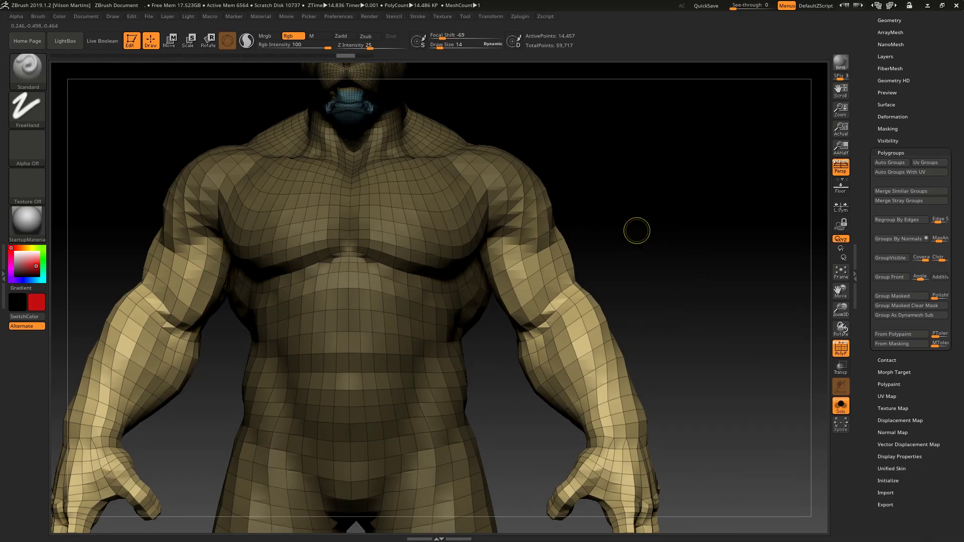
pyautogui.keyDown('ctrl'); pyautogui.click(651, 198); pyautogui.keyUp('ctrl')
pyautogui.keyDown('alt'); pyautogui.moveTo(602, 143); pyautogui.dragTo(617, 208, button='right'); pyautogui.keyUp('alt')
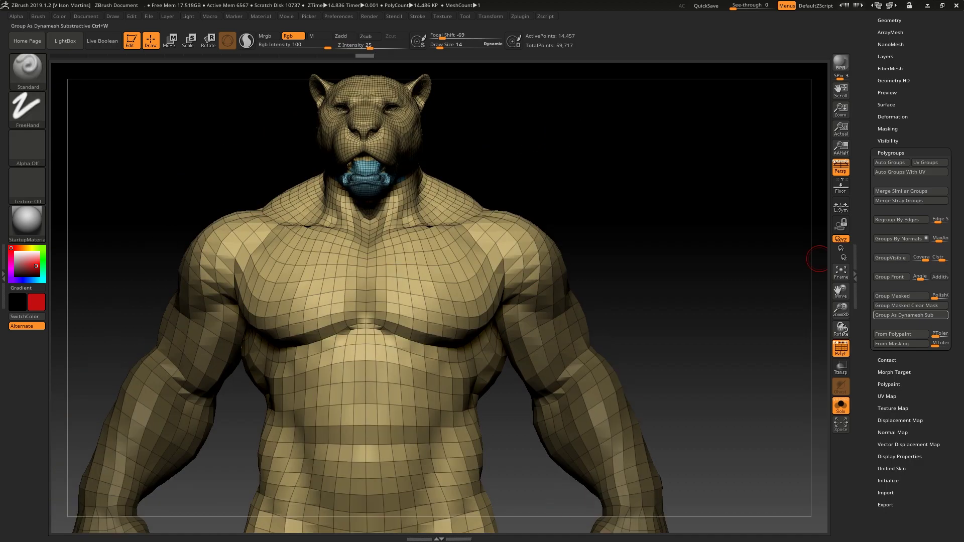
pyautogui.click(910, 306)
pyautogui.keyDown('alt'); pyautogui.moveTo(669, 327); pyautogui.dragTo(648, 213, button='right'); pyautogui.keyUp('alt')
pyautogui.keyDown('ctrl'); pyautogui.moveTo(626, 142); pyautogui.dragTo(644, 185); pyautogui.keyUp('ctrl')
pyautogui.keyDown('ctrl'); pyautogui.moveTo(657, 259); pyautogui.dragTo(584, 214, button='right'); pyautogui.keyUp('ctrl')
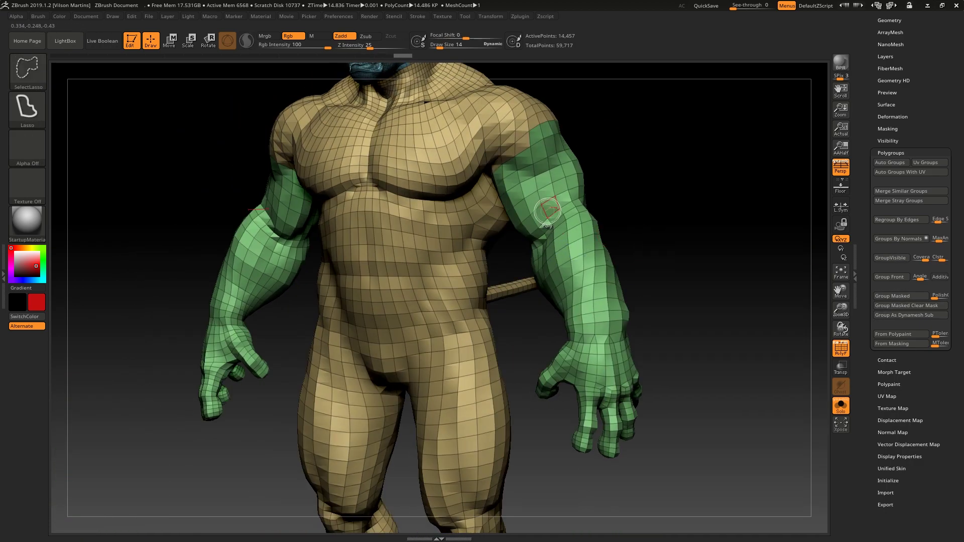
# Isolate the arms' polygroup to examine it, and show the whole figure again
pyautogui.keyDown('ctrl'); pyautogui.keyDown('shift'); pyautogui.click(547, 210); pyautogui.keyUp('shift'); pyautogui.keyUp('ctrl')
pyautogui.moveTo(658, 187); pyautogui.dragTo(658, 150, button='right')
pyautogui.keyDown('ctrl'); pyautogui.keyDown('shift'); pyautogui.moveTo(658, 151); pyautogui.dragTo(673, 168); pyautogui.keyUp('shift'); pyautogui.keyUp('ctrl')
pyautogui.moveTo(672, 169); pyautogui.dragTo(668, 243, button='right')
pyautogui.keyDown('ctrl'); pyautogui.keyDown('shift'); pyautogui.click(654, 205); pyautogui.keyUp('shift'); pyautogui.keyUp('ctrl')
pyautogui.moveTo(669, 206); pyautogui.dragTo(631, 209, button='right')
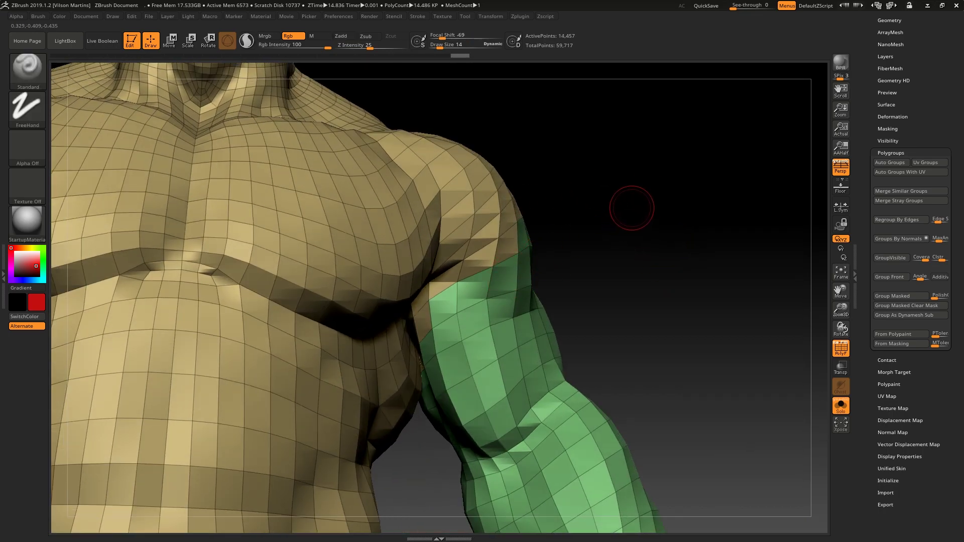
# Isolate the torso polygroup and examine the boundary where the arm is cut off
pyautogui.keyDown('ctrl'); pyautogui.keyDown('shift'); pyautogui.click(490, 276); pyautogui.keyUp('shift'); pyautogui.keyUp('ctrl')
pyautogui.keyDown('ctrl'); pyautogui.keyDown('shift'); pyautogui.moveTo(619, 209); pyautogui.dragTo(600, 224); pyautogui.keyUp('shift'); pyautogui.keyUp('ctrl')
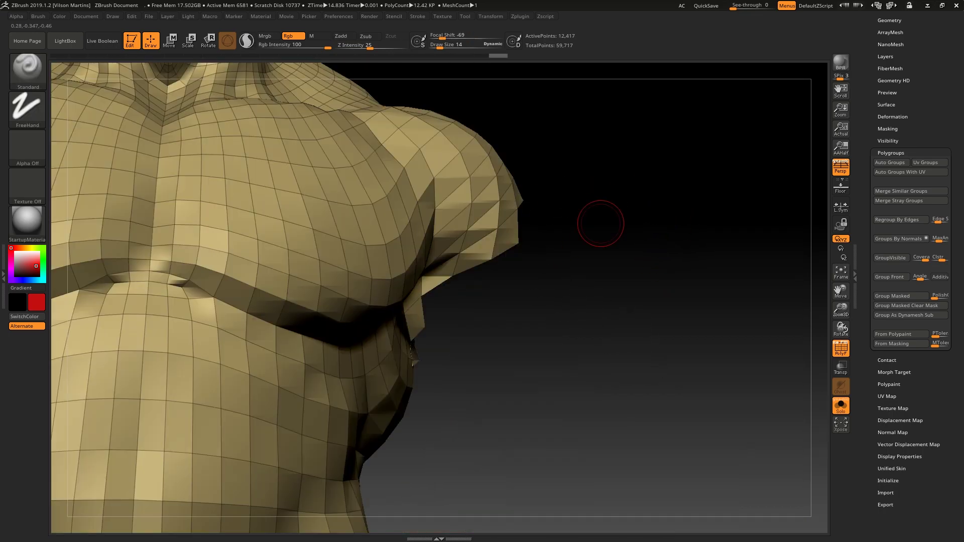
pyautogui.moveTo(600, 225); pyautogui.dragTo(604, 204, button='right')
pyautogui.keyDown('ctrl'); pyautogui.keyDown('shift'); pyautogui.click(415, 321); pyautogui.keyUp('shift'); pyautogui.keyUp('ctrl')
pyautogui.moveTo(484, 321); pyautogui.dragTo(552, 173, button='right')
# Isolate the two arms, apply Auto Groups to give each its own polygroup, and show the whole body again
pyautogui.keyDown('ctrl'); pyautogui.keyDown('shift'); pyautogui.click(518, 319); pyautogui.keyUp('shift'); pyautogui.keyUp('ctrl')
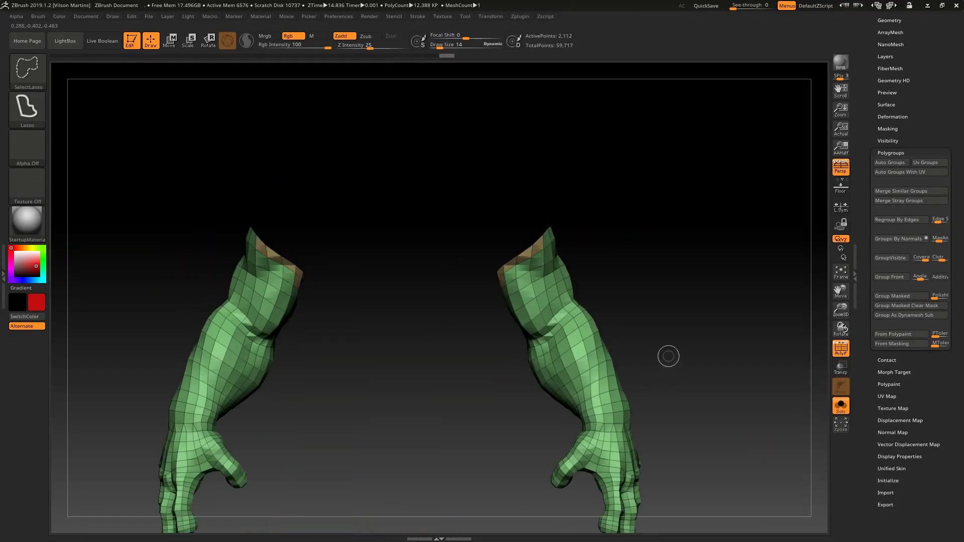
pyautogui.keyDown('ctrl'); pyautogui.keyDown('shift'); pyautogui.moveTo(652, 190); pyautogui.dragTo(647, 216); pyautogui.keyUp('shift'); pyautogui.keyUp('ctrl')
pyautogui.keyDown('ctrl'); pyautogui.keyDown('shift'); pyautogui.moveTo(644, 236); pyautogui.dragTo(639, 260); pyautogui.keyUp('shift'); pyautogui.keyUp('ctrl')
pyautogui.moveTo(639, 260); pyautogui.dragTo(638, 201, button='right')
pyautogui.click(890, 162)
pyautogui.keyDown('ctrl'); pyautogui.keyDown('shift'); pyautogui.click(676, 229); pyautogui.keyUp('shift'); pyautogui.keyUp('ctrl')
pyautogui.moveTo(637, 201)
pyautogui.mouseDown(button='right')
pyautogui.moveTo(698, 251)
pyautogui.moveTo(650, 283)
pyautogui.moveTo(638, 197)
pyautogui.mouseUp(button='right')
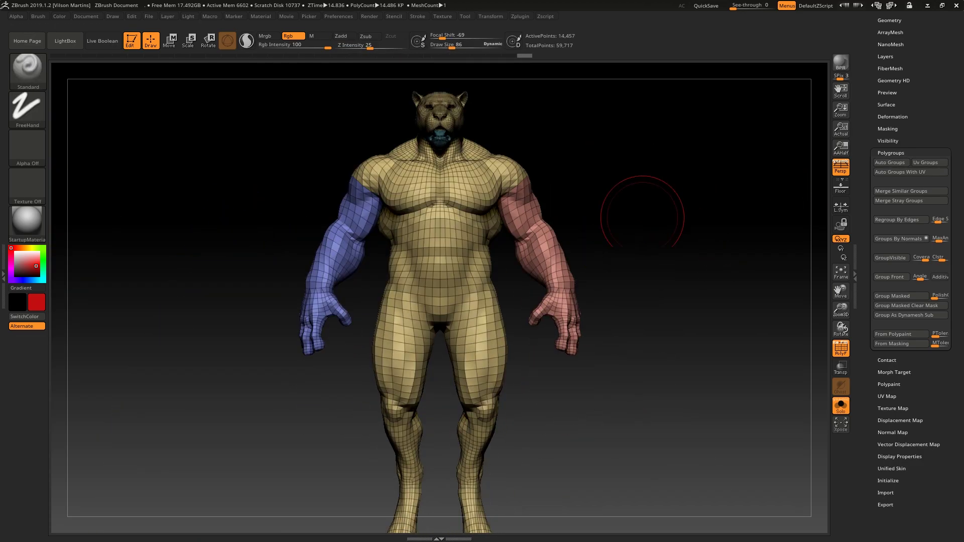
# Turn off solo to view the body's new polygroups inside the full armour, and toggle the polyframe display
pyautogui.moveTo(648, 151); pyautogui.dragTo(712, 151, button='right')
pyautogui.moveTo(522, 126); pyautogui.dragTo(609, 186, button='right')
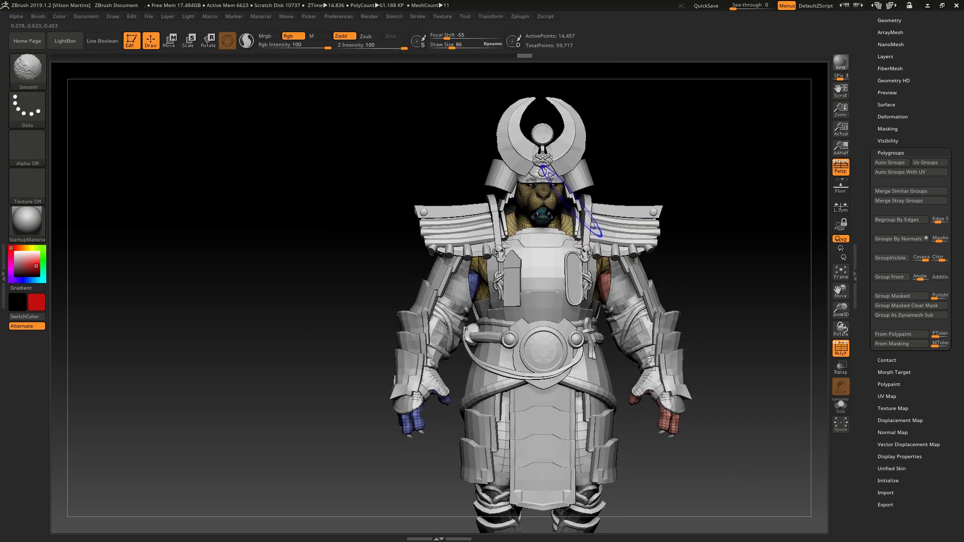
pyautogui.moveTo(530, 187); pyautogui.dragTo(530, 187, button='right')
pyautogui.hotkey('shift', 'f')
pyautogui.hotkey('shift', 'f')
# Solo the body and bring up the Move gizmo in place of the transpose line at the shoulder
pyautogui.keyDown('alt'); pyautogui.moveTo(615, 179); pyautogui.dragTo(632, 201, button='right'); pyautogui.keyUp('alt')
pyautogui.keyDown('shift'); pyautogui.moveTo(632, 201); pyautogui.dragTo(637, 161, button='right'); pyautogui.keyUp('shift')
pyautogui.keyDown('alt'); pyautogui.moveTo(637, 160); pyautogui.dragTo(692, 211, button='right'); pyautogui.keyUp('alt')
pyautogui.keyDown('alt'); pyautogui.moveTo(484, 229); pyautogui.dragTo(495, 273, button='right'); pyautogui.keyUp('alt')
pyautogui.press('w')
pyautogui.moveTo(582, 251)
pyautogui.mouseDown(button='right')
pyautogui.moveTo(643, 215)
pyautogui.moveTo(618, 256)
pyautogui.mouseUp(button='right')
pyautogui.press('y')
pyautogui.keyDown('ctrl'); pyautogui.moveTo(596, 251); pyautogui.dragTo(641, 379); pyautogui.keyUp('ctrl')
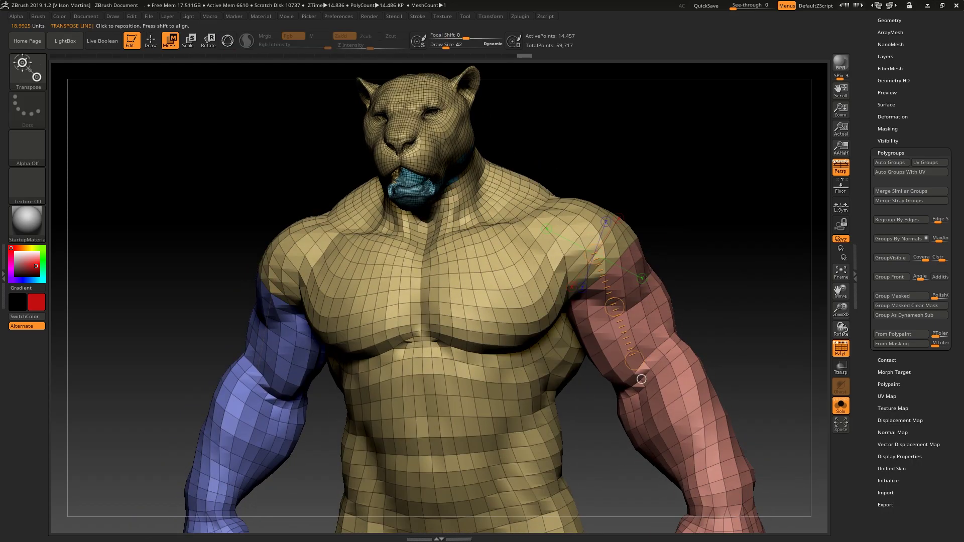
pyautogui.press('y')
pyautogui.keyDown('shift'); pyautogui.moveTo(610, 251); pyautogui.dragTo(647, 194, button='right'); pyautogui.keyUp('shift')
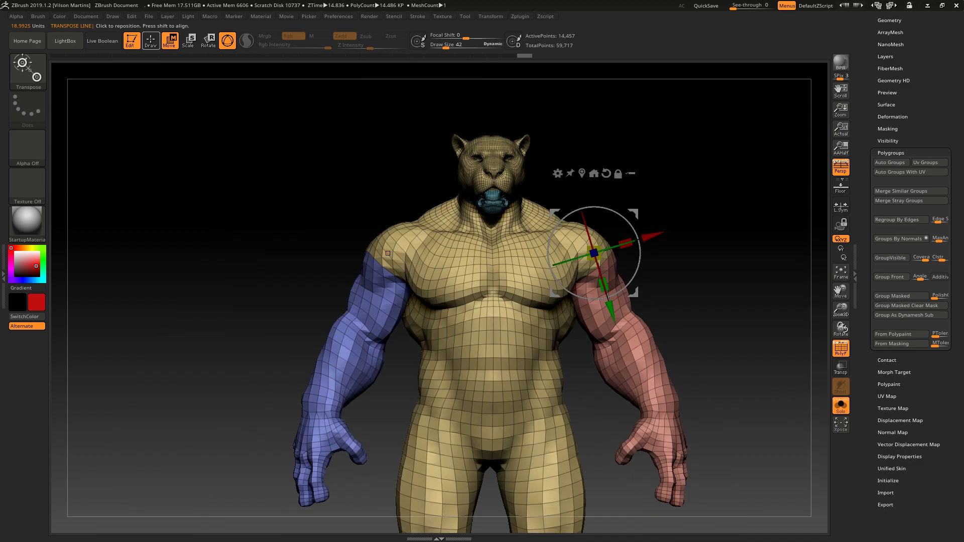
pyautogui.moveTo(652, 241)
pyautogui.mouseDown(button='right')
pyautogui.moveTo(600, 221)
pyautogui.moveTo(652, 222)
pyautogui.mouseUp(button='right')
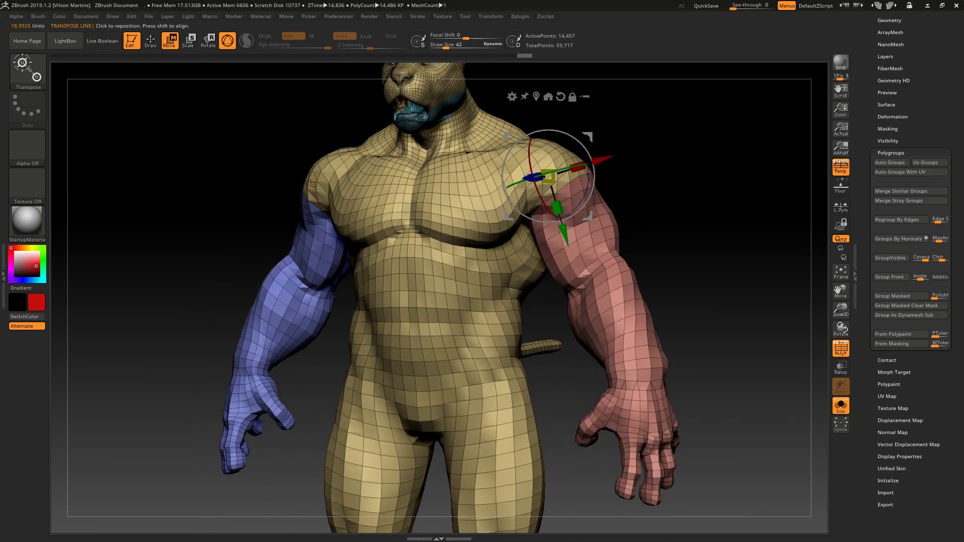
# Mask everything except the blue arm polygroup and move that arm away from the body
pyautogui.keyDown('ctrl'); pyautogui.click(277, 299); pyautogui.keyUp('ctrl')
pyautogui.moveTo(277, 299); pyautogui.dragTo(381, 291, button='right')
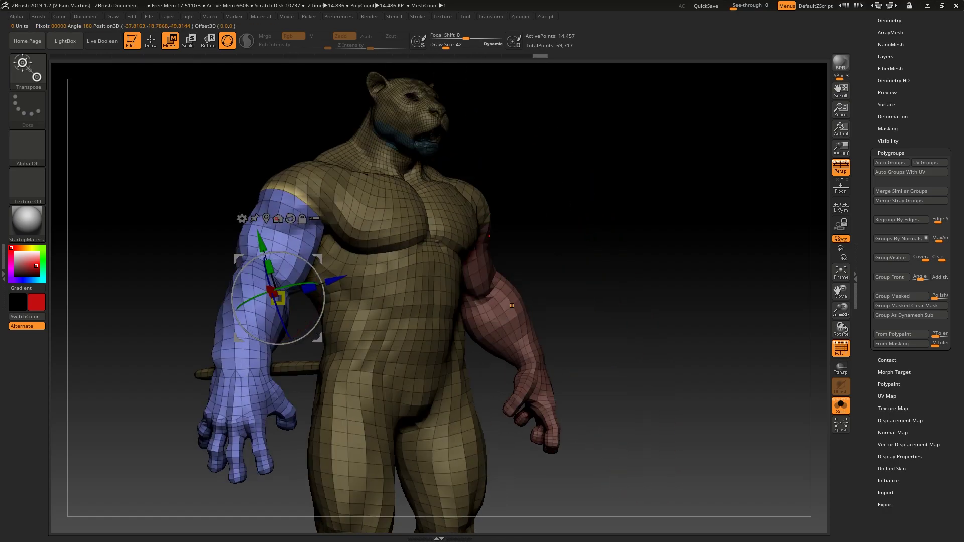
pyautogui.press('q')
pyautogui.moveTo(161, 256)
pyautogui.mouseDown(button='right')
pyautogui.moveTo(70, 252)
pyautogui.moveTo(130, 251)
pyautogui.mouseUp(button='right')
pyautogui.press('w')
pyautogui.moveTo(235, 292); pyautogui.dragTo(130, 277)
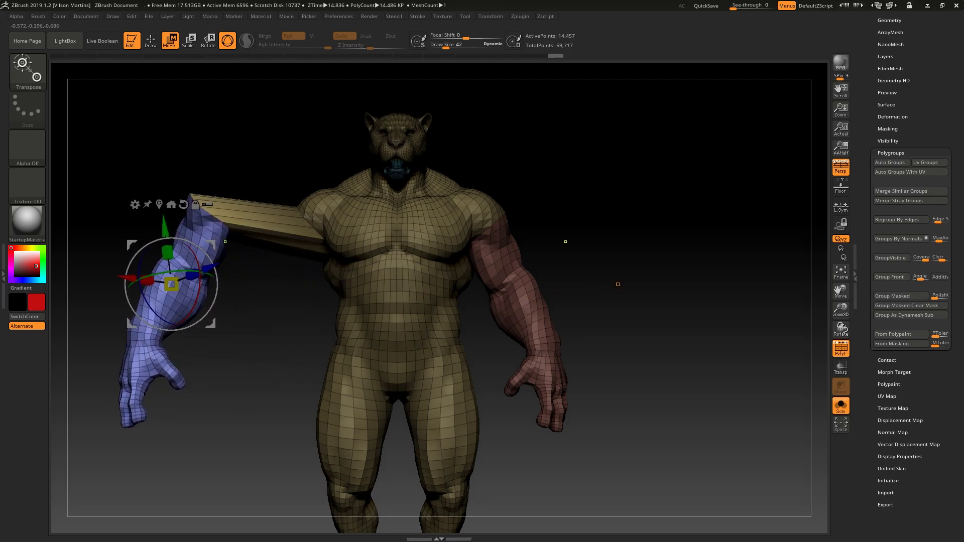
# Undo the arm's move and clear the mask
pyautogui.hotkey('ctrl', 'z')
pyautogui.keyDown('ctrl'); pyautogui.moveTo(201, 254); pyautogui.dragTo(226, 263); pyautogui.keyUp('ctrl')
pyautogui.press('q')
pyautogui.press('w')
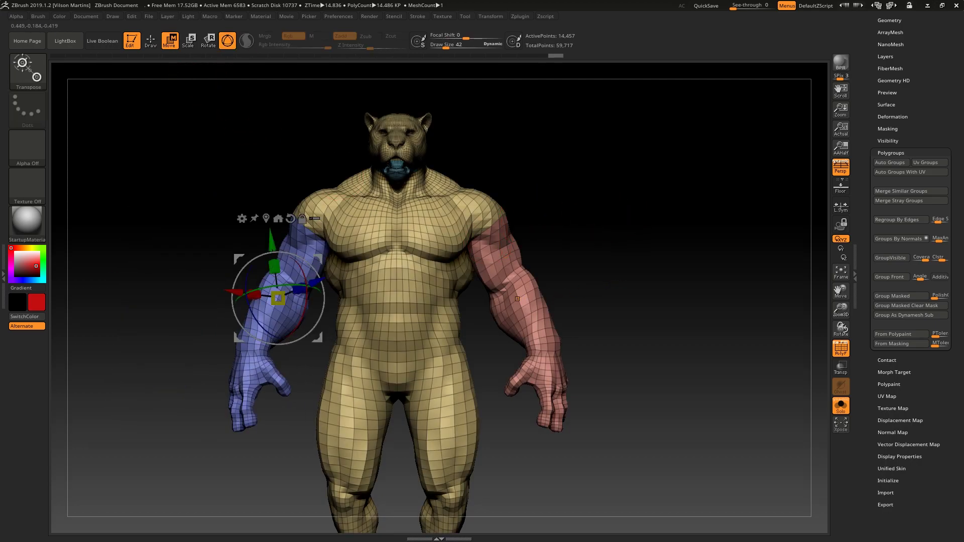
# Mask everything except the torso polygroup, and clear the mask again
pyautogui.keyDown('ctrl'); pyautogui.click(455, 222); pyautogui.keyUp('ctrl')
pyautogui.keyDown('alt'); pyautogui.moveTo(532, 453); pyautogui.dragTo(540, 331, button='right'); pyautogui.keyUp('alt')
pyautogui.press('q')
pyautogui.keyDown('ctrl'); pyautogui.moveTo(540, 332); pyautogui.dragTo(562, 354); pyautogui.keyUp('ctrl')
# Mask everything except the light blue jaw polygroup, and clear the mask again
pyautogui.keyDown('alt'); pyautogui.moveTo(544, 240); pyautogui.dragTo(537, 451, button='right'); pyautogui.keyUp('alt')
pyautogui.moveTo(532, 312); pyautogui.dragTo(477, 361, button='right')
pyautogui.moveTo(488, 214); pyautogui.dragTo(467, 150, button='right')
pyautogui.keyDown('alt'); pyautogui.moveTo(467, 150); pyautogui.dragTo(484, 229, button='right'); pyautogui.keyUp('alt')
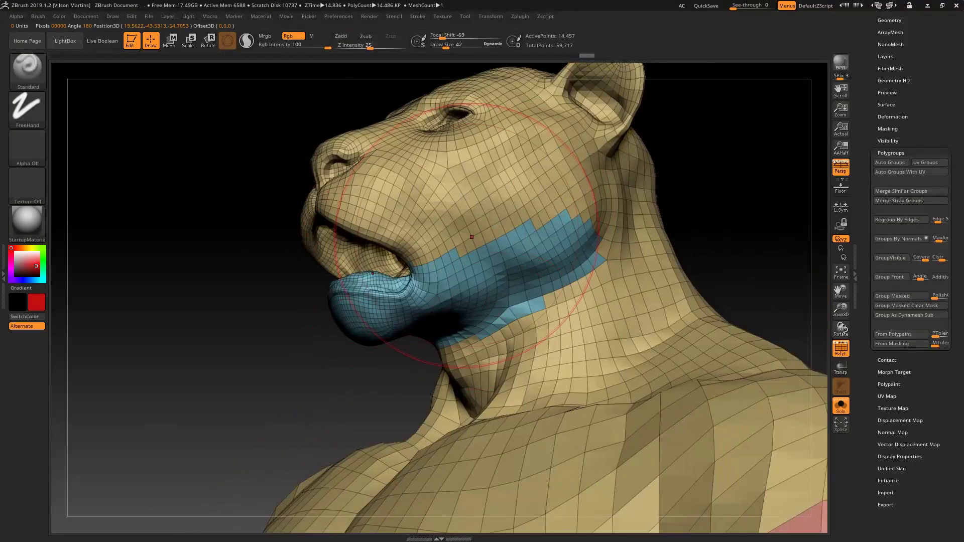
pyautogui.press('w')
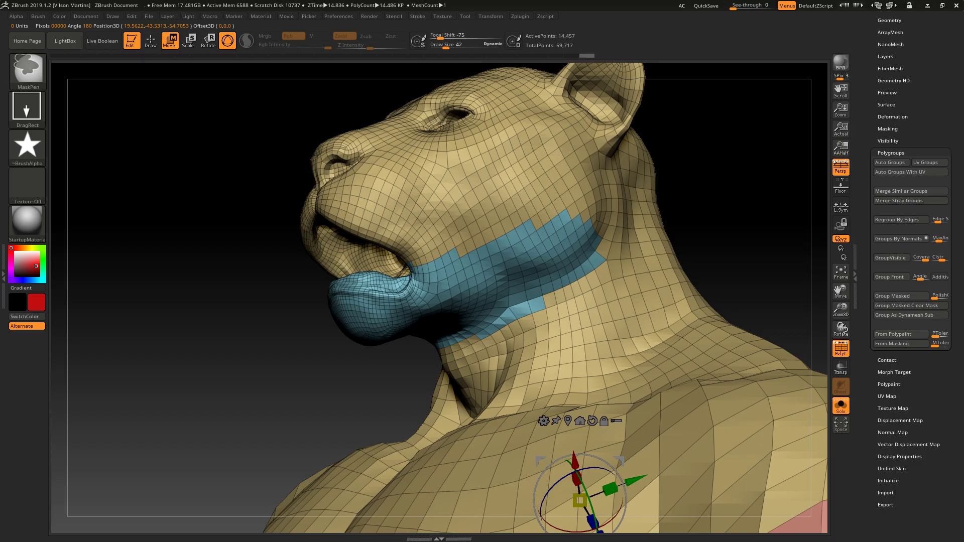
pyautogui.keyDown('ctrl'); pyautogui.click(482, 271); pyautogui.keyUp('ctrl')
pyautogui.moveTo(472, 261)
pyautogui.mouseDown(button='right')
pyautogui.moveTo(663, 179)
pyautogui.moveTo(576, 155)
pyautogui.moveTo(567, 136)
pyautogui.mouseUp(button='right')
pyautogui.press('q')
pyautogui.keyDown('ctrl'); pyautogui.click(562, 143); pyautogui.keyUp('ctrl')
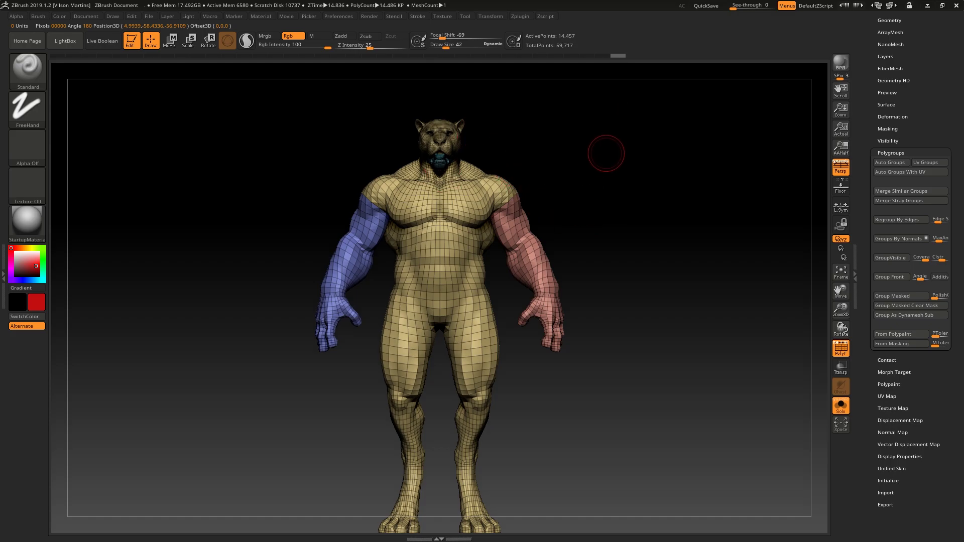
# Examine the polygroup borders around the head, jaw and shoulders up close with a smaller brush
pyautogui.moveTo(389, 220)
pyautogui.keyDown('ctrl'); pyautogui.mouseDown(button='right')
pyautogui.moveTo(502, 204)
pyautogui.moveTo(512, 287)
pyautogui.mouseUp(button='right'); pyautogui.keyUp('ctrl')
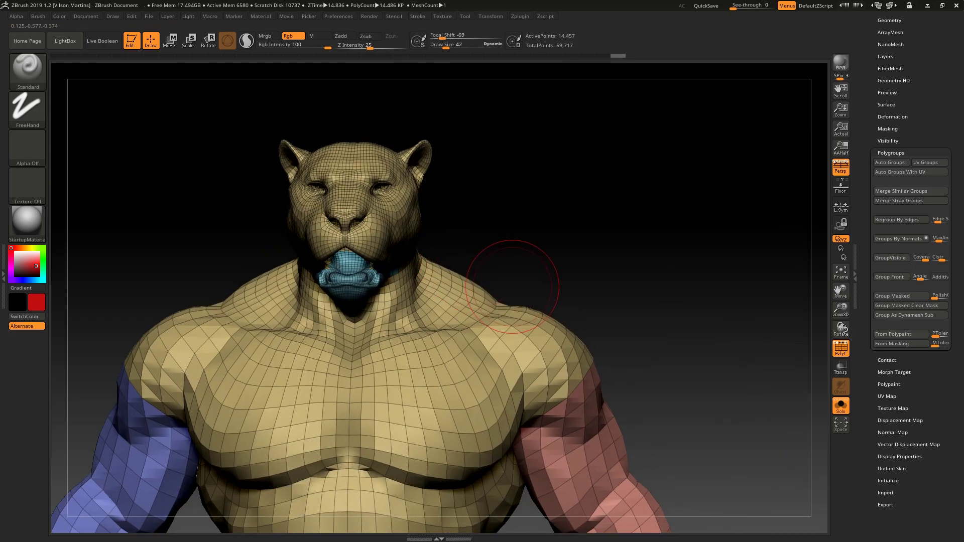
pyautogui.keyDown('alt'); pyautogui.moveTo(388, 296); pyautogui.dragTo(457, 198, button='right'); pyautogui.keyUp('alt')
pyautogui.moveTo(469, 236)
pyautogui.keyDown('ctrl'); pyautogui.mouseDown(button='right')
pyautogui.moveTo(442, 288)
pyautogui.moveTo(419, 301)
pyautogui.mouseUp(button='right'); pyautogui.keyUp('ctrl')
pyautogui.press('[')
pyautogui.press('[')
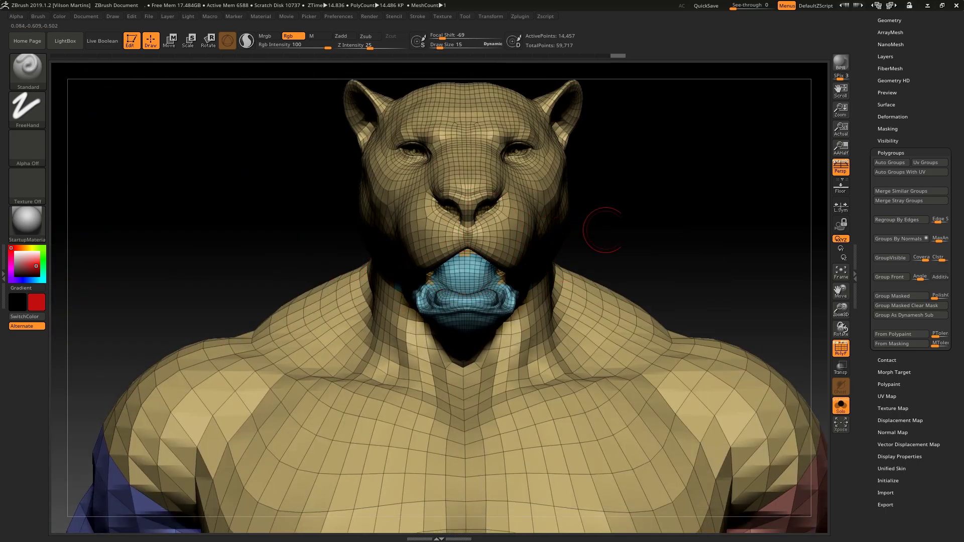
pyautogui.moveTo(620, 263); pyautogui.dragTo(584, 208)
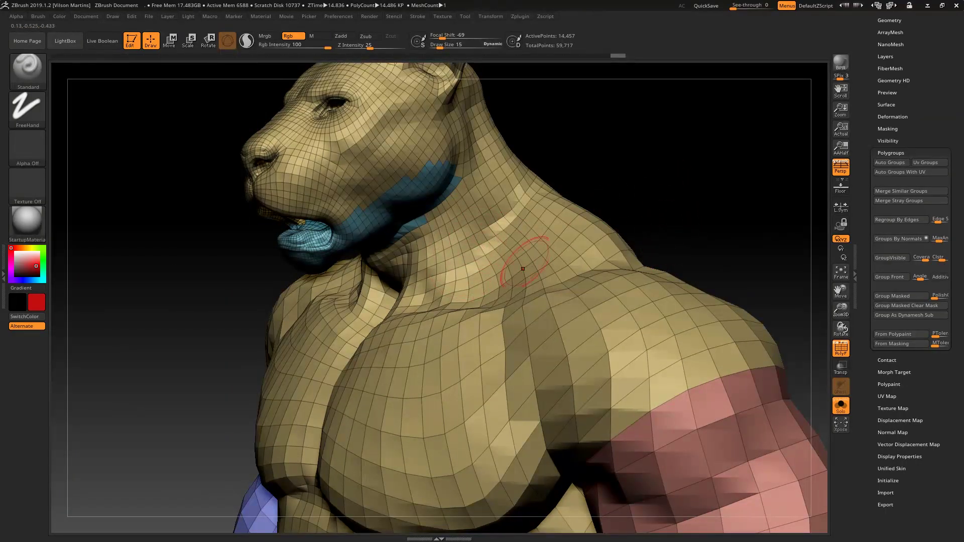
# Switch to the soloed boxy mesh and mask everything except its sloped blue side polygroup to inspect the borders
pyautogui.moveTo(384, 332); pyautogui.dragTo(837, 134)
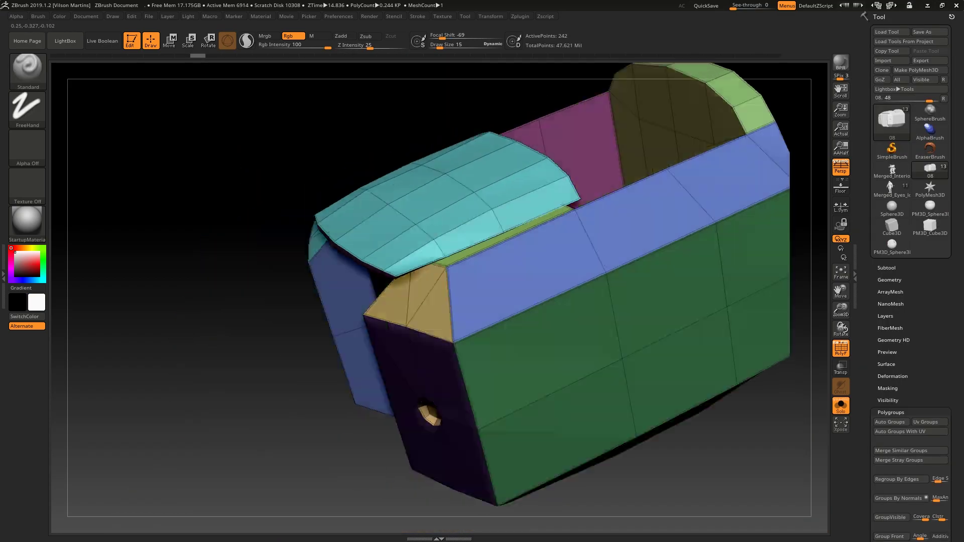
pyautogui.moveTo(551, 217)
pyautogui.mouseDown(button='right')
pyautogui.moveTo(590, 221)
pyautogui.moveTo(512, 305)
pyautogui.moveTo(525, 346)
pyautogui.moveTo(617, 170)
pyautogui.moveTo(557, 271)
pyautogui.moveTo(600, 226)
pyautogui.moveTo(605, 188)
pyautogui.moveTo(647, 109)
pyautogui.moveTo(617, 225)
pyautogui.mouseUp(button='right')
pyautogui.press('w')
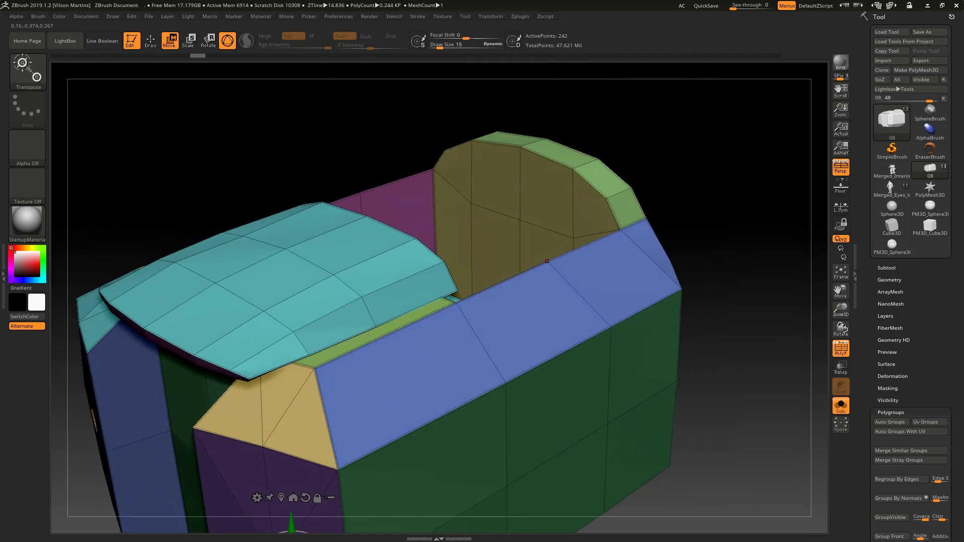
pyautogui.keyDown('ctrl'); pyautogui.click(548, 264); pyautogui.keyUp('ctrl')
pyautogui.moveTo(548, 266); pyautogui.dragTo(525, 341, button='right')
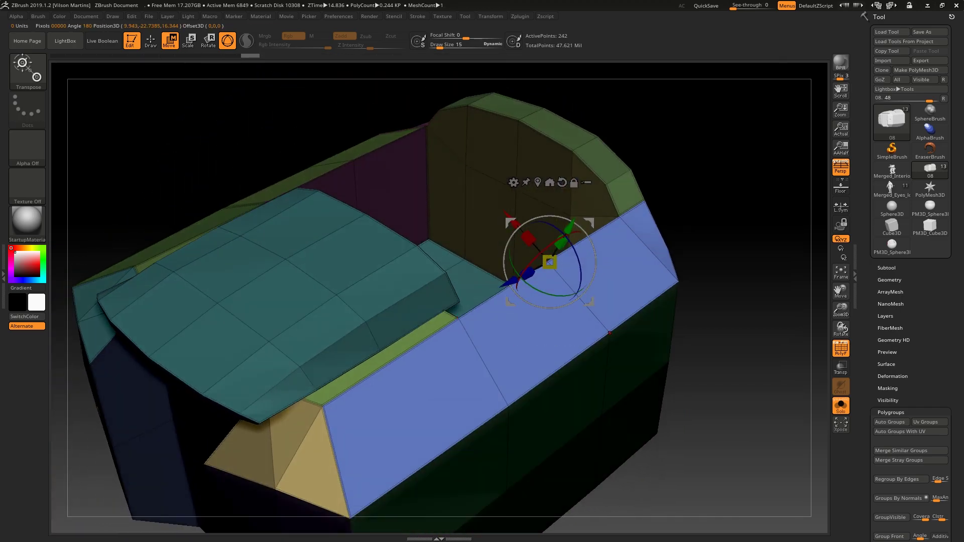
pyautogui.moveTo(547, 262)
pyautogui.mouseDown(button='right')
pyautogui.moveTo(562, 175)
pyautogui.moveTo(550, 150)
pyautogui.moveTo(613, 150)
pyautogui.moveTo(649, 167)
pyautogui.moveTo(602, 225)
pyautogui.moveTo(526, 250)
pyautogui.moveTo(509, 293)
pyautogui.mouseUp(button='right')
pyautogui.press('q')
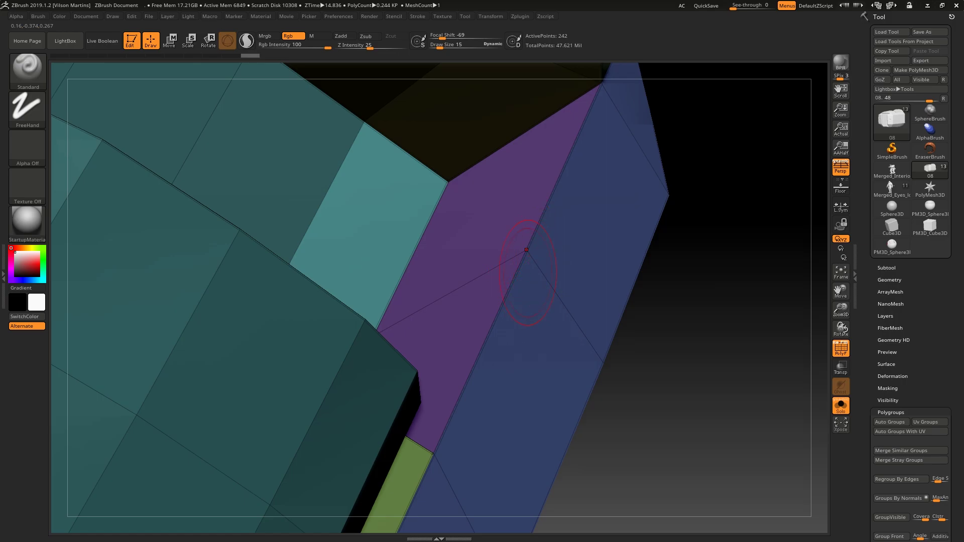
pyautogui.moveTo(526, 250); pyautogui.dragTo(552, 301, button='right')
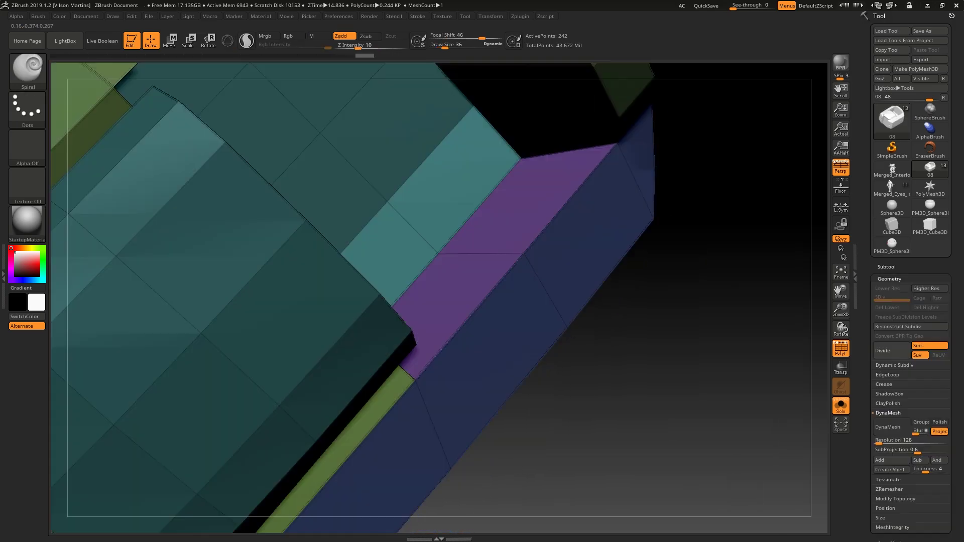
pyautogui.moveTo(527, 281); pyautogui.dragTo(527, 311, button='right')
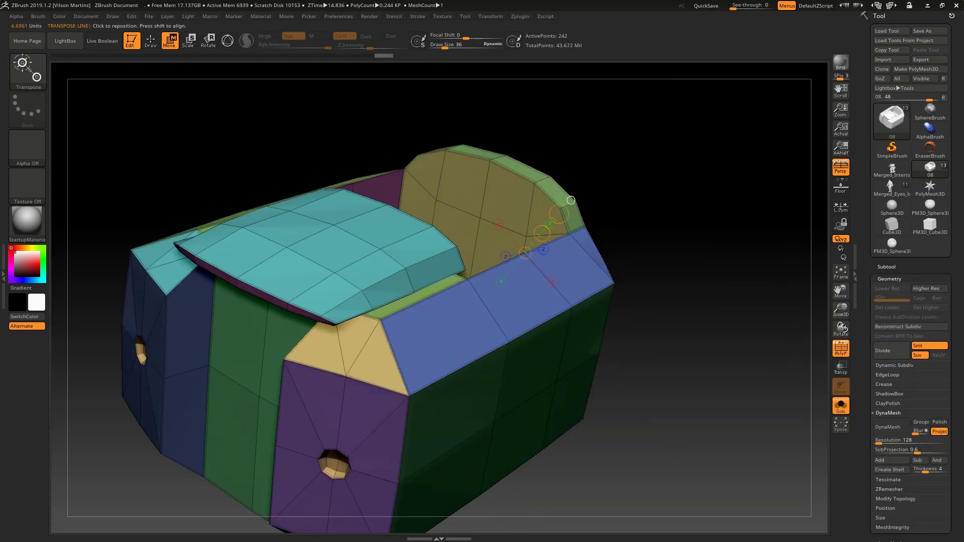
# Mask everything except the green rim polygroup of the boxy mesh, and clear the mask
pyautogui.keyDown('ctrl'); pyautogui.click(576, 213); pyautogui.keyUp('ctrl')
pyautogui.moveTo(570, 200)
pyautogui.mouseDown(button='right')
pyautogui.moveTo(576, 212)
pyautogui.moveTo(598, 198)
pyautogui.mouseUp(button='right')
pyautogui.press('q')
pyautogui.keyDown('ctrl'); pyautogui.moveTo(641, 142); pyautogui.dragTo(652, 161); pyautogui.keyUp('ctrl')
# Mask everything except the olive inner back wall polygroup, and clear the mask
pyautogui.moveTo(641, 171)
pyautogui.mouseDown(button='right')
pyautogui.moveTo(628, 204)
pyautogui.moveTo(526, 176)
pyautogui.moveTo(522, 214)
pyautogui.mouseUp(button='right')
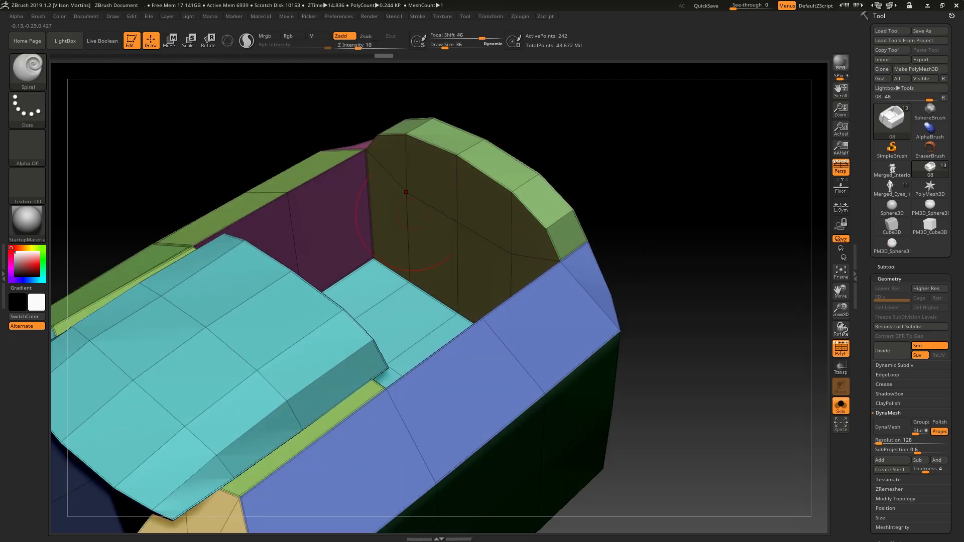
pyautogui.press('w')
pyautogui.keyDown('ctrl'); pyautogui.click(455, 222); pyautogui.keyUp('ctrl')
pyautogui.moveTo(426, 241)
pyautogui.mouseDown()
pyautogui.moveTo(440, 231)
pyautogui.moveTo(413, 249)
pyautogui.moveTo(428, 240)
pyautogui.mouseUp()
pyautogui.moveTo(428, 239)
pyautogui.mouseDown(button='right')
pyautogui.moveTo(463, 150)
pyautogui.moveTo(493, 150)
pyautogui.mouseUp(button='right')
pyautogui.press('q')
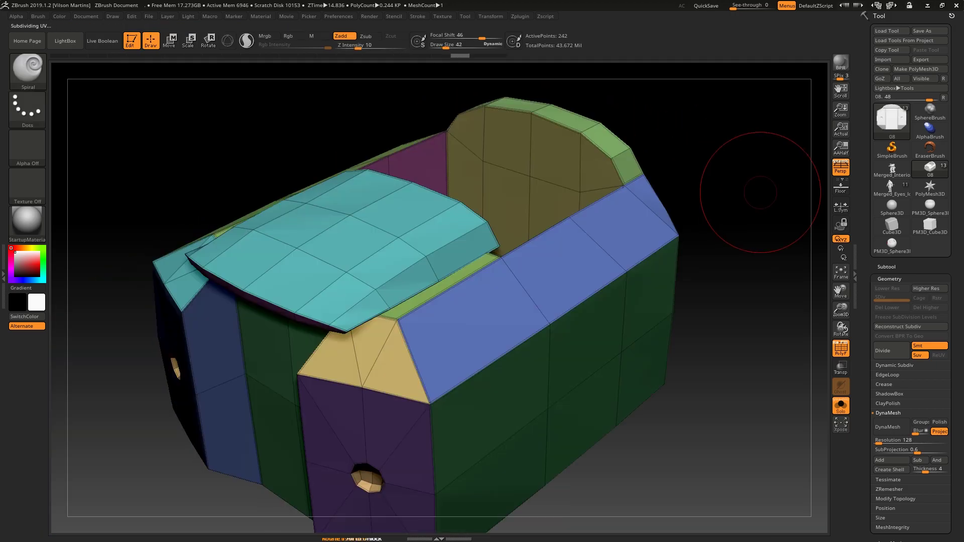
# Toggle the polyframe off and on to examine the boxy mesh's edges from several angles, and look over the Geometry options
pyautogui.hotkey('shift', 'f')
pyautogui.hotkey('shift', 'f')
pyautogui.moveTo(575, 277)
pyautogui.keyDown('alt'); pyautogui.mouseDown(button='right')
pyautogui.moveTo(546, 222)
pyautogui.moveTo(541, 273)
pyautogui.mouseUp(button='right'); pyautogui.keyUp('alt')
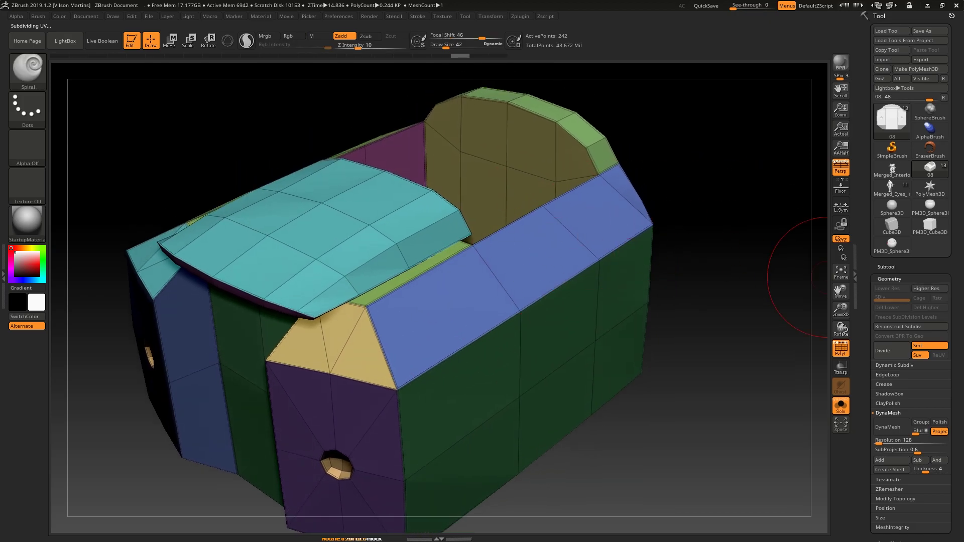
pyautogui.click(889, 279)
pyautogui.click(889, 279)
pyautogui.moveTo(866, 281); pyautogui.dragTo(867, 235)
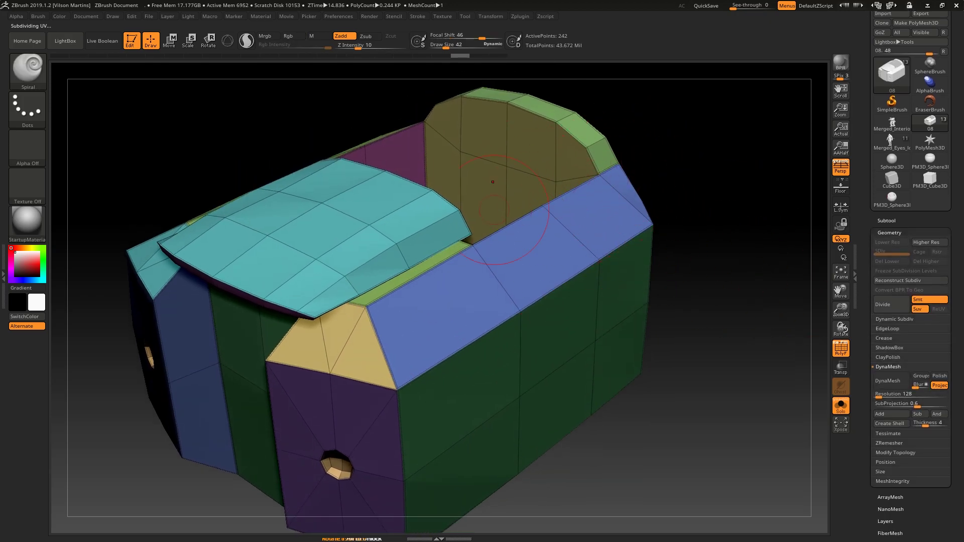
pyautogui.moveTo(537, 196); pyautogui.dragTo(573, 200, button='right')
pyautogui.hotkey('shift', 'f')
pyautogui.hotkey('shift', 'f')
pyautogui.hotkey('shift', 'f')
pyautogui.hotkey('shift', 'f')
pyautogui.moveTo(532, 352); pyautogui.dragTo(498, 251, button='right')
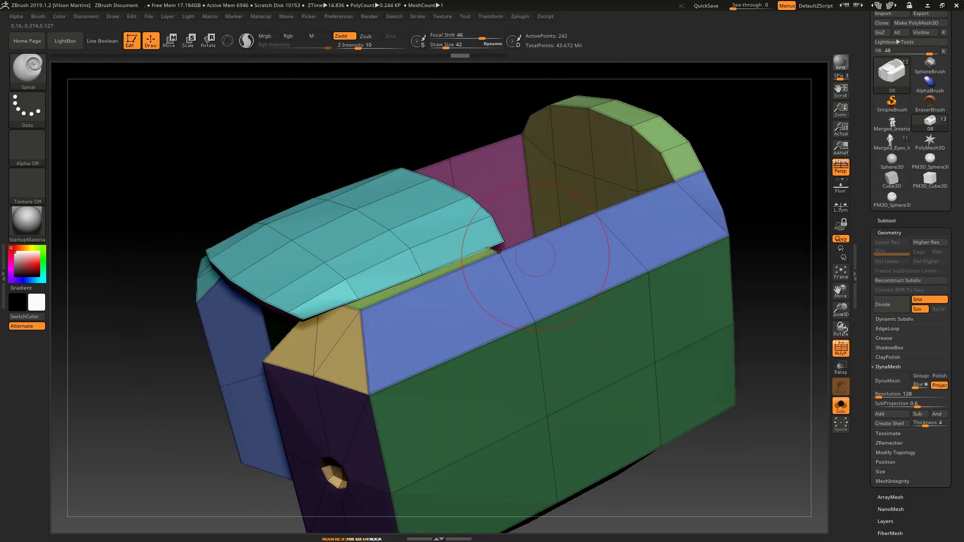
# Remove all creases from the boxy mesh with UnCreaseAll and check its edges
pyautogui.moveTo(596, 287); pyautogui.dragTo(828, 363, button='right')
pyautogui.click(883, 337)
pyautogui.scroll(-2, 929, 327)
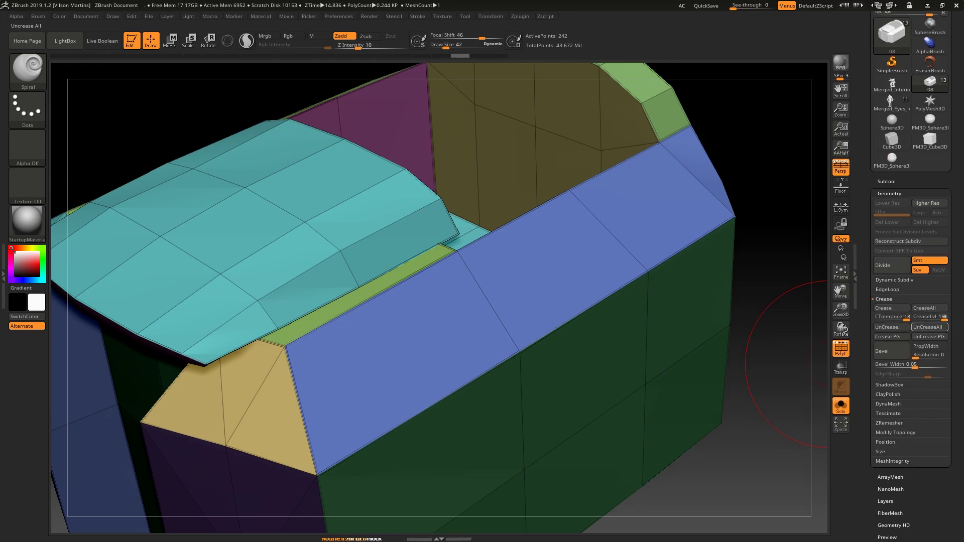
pyautogui.click(929, 327)
pyautogui.moveTo(780, 173); pyautogui.dragTo(820, 180, button='right')
pyautogui.moveTo(733, 216); pyautogui.dragTo(754, 176, button='right')
# Hide the polyframe and subdivide the uncreased mesh twice, up to level 3
pyautogui.hotkey('shift', 'f')
pyautogui.hotkey('shift', 'f')
pyautogui.hotkey('ctrl', 'd')
pyautogui.hotkey('ctrl', 'd')
pyautogui.hotkey('shift', 'f')
pyautogui.moveTo(736, 210); pyautogui.dragTo(715, 201, button='right')
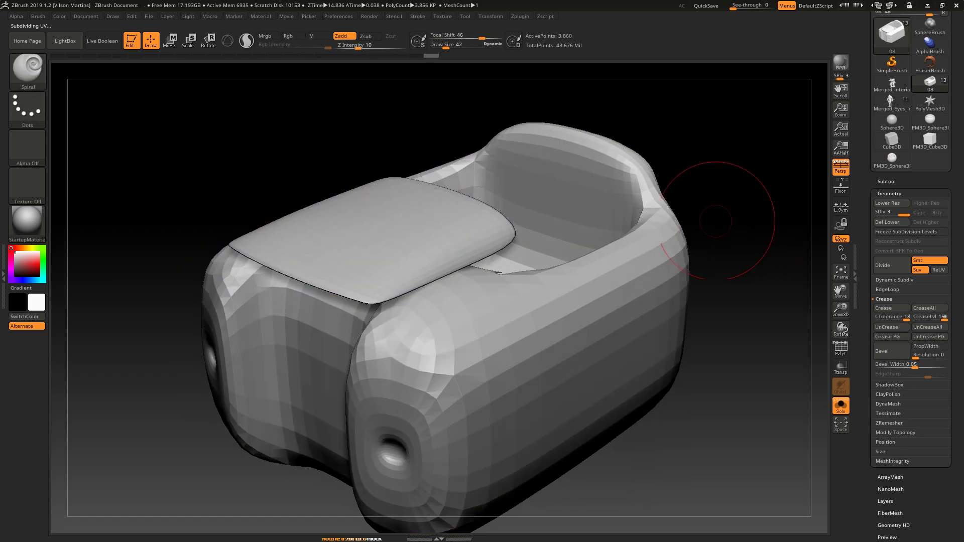
# Undo both subdivisions and divide the uncreased mesh three times, up to level 4
pyautogui.hotkey('ctrl', 'z')
pyautogui.hotkey('ctrl', 'z')
pyautogui.hotkey('ctrl', 'd')
pyautogui.hotkey('ctrl', 'd')
pyautogui.hotkey('ctrl', 'd')
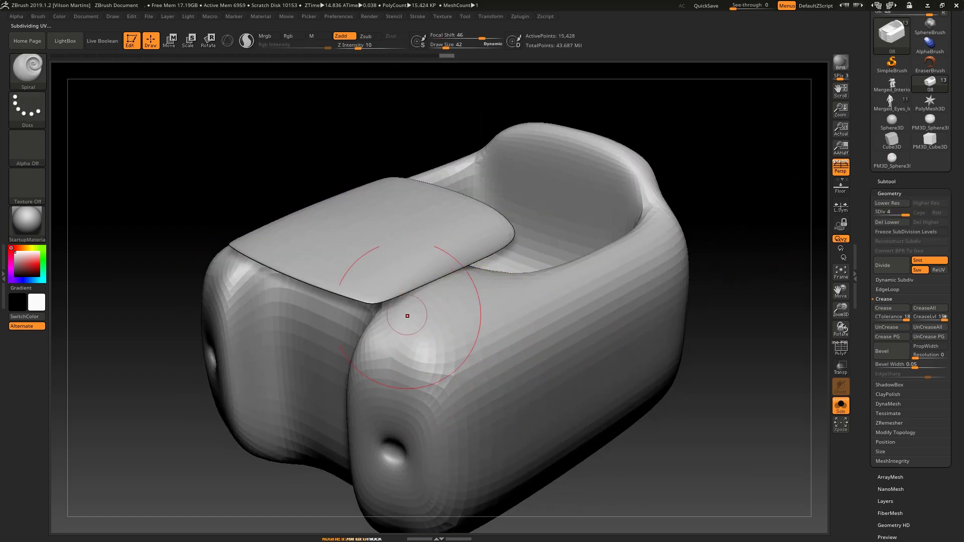
# Return the mesh to its undivided base form and turn the polyframe back on
pyautogui.hotkey('shift', 'd')
pyautogui.hotkey('shift', 'd')
pyautogui.hotkey('shift', 'd')
pyautogui.hotkey('shift', 'f')
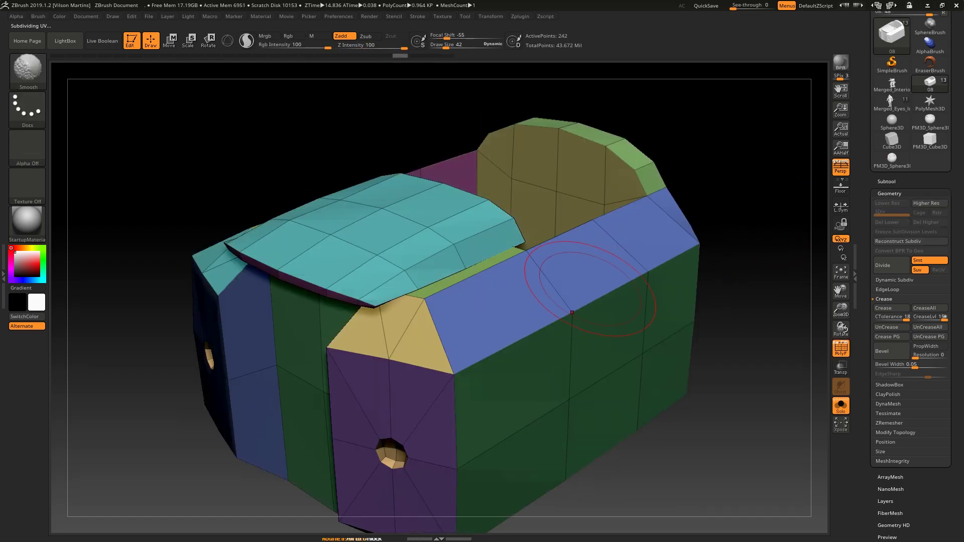
# Crease the edges along all polygroup borders with Crease PG and inspect the creased corner up close
pyautogui.moveTo(482, 306)
pyautogui.mouseDown(button='right')
pyautogui.moveTo(432, 301)
pyautogui.moveTo(426, 331)
pyautogui.moveTo(437, 333)
pyautogui.moveTo(427, 233)
pyautogui.moveTo(314, 311)
pyautogui.mouseUp(button='right')
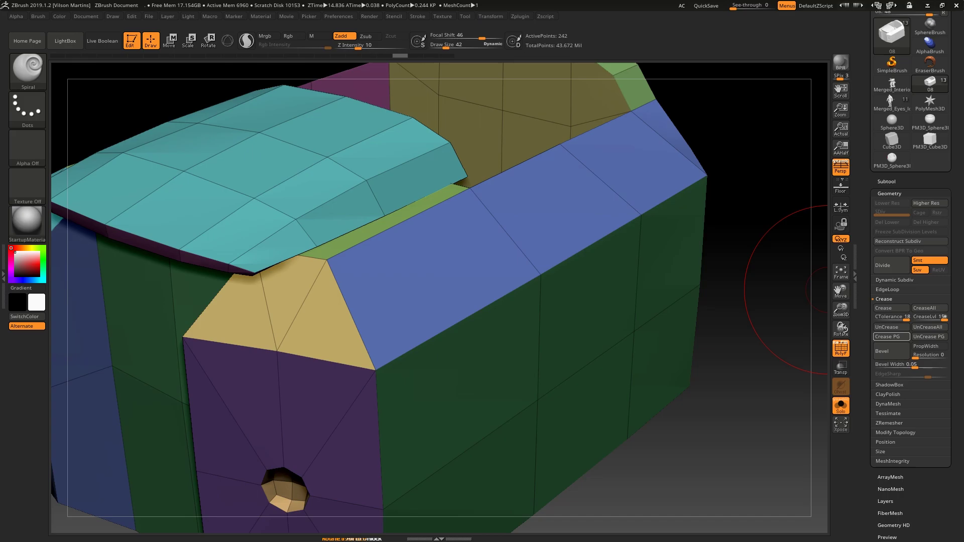
pyautogui.click(889, 337)
pyautogui.keyDown('ctrl'); pyautogui.moveTo(374, 321); pyautogui.dragTo(408, 393, button='right'); pyautogui.keyUp('ctrl')
pyautogui.press('s')
pyautogui.moveTo(408, 393); pyautogui.dragTo(396, 394)
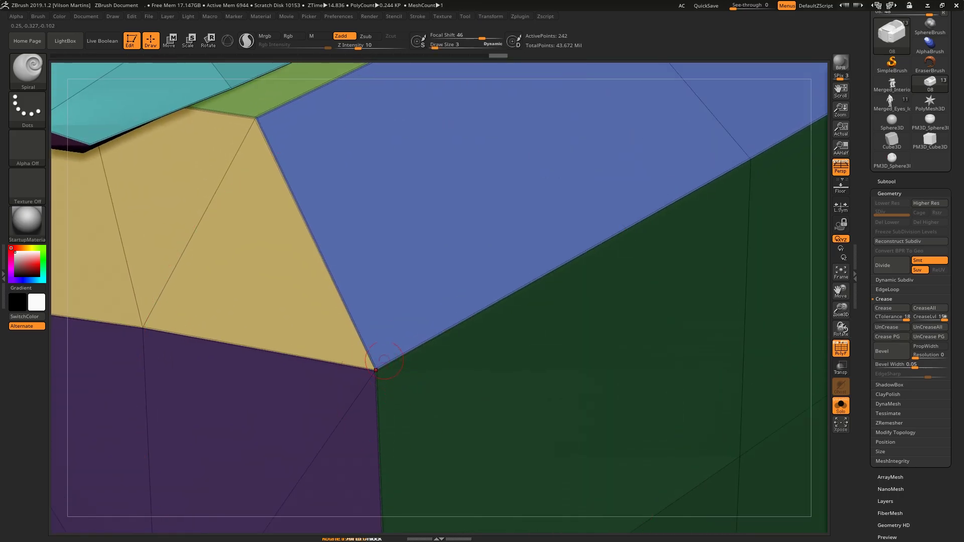
pyautogui.keyDown('alt'); pyautogui.moveTo(392, 359); pyautogui.dragTo(709, 241, button='right'); pyautogui.keyUp('alt')
# Subdivide the creased mesh three times, up to level 4, and check the result with and without the polyframe
pyautogui.hotkey('shift', 'f')
pyautogui.hotkey('ctrl', 'd')
pyautogui.hotkey('ctrl', 'd')
pyautogui.hotkey('ctrl', 'd')
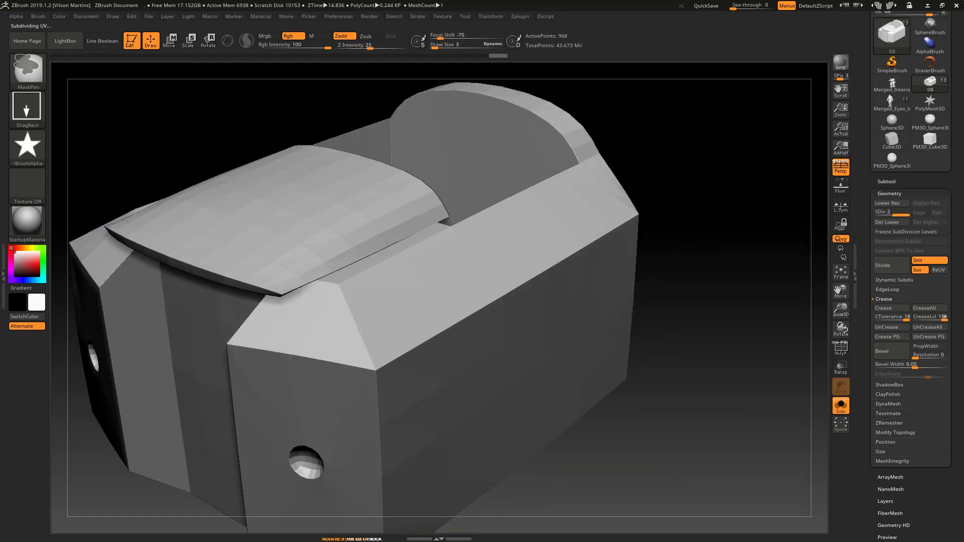
pyautogui.hotkey('shift', 'f')
pyautogui.moveTo(367, 309)
pyautogui.keyDown('alt'); pyautogui.mouseDown(button='right')
pyautogui.moveTo(486, 276)
pyautogui.moveTo(467, 284)
pyautogui.moveTo(435, 267)
pyautogui.moveTo(542, 312)
pyautogui.mouseUp(button='right'); pyautogui.keyUp('alt')
pyautogui.hotkey('shift', 'f')
pyautogui.press(']')
pyautogui.hotkey('shift', 'f')
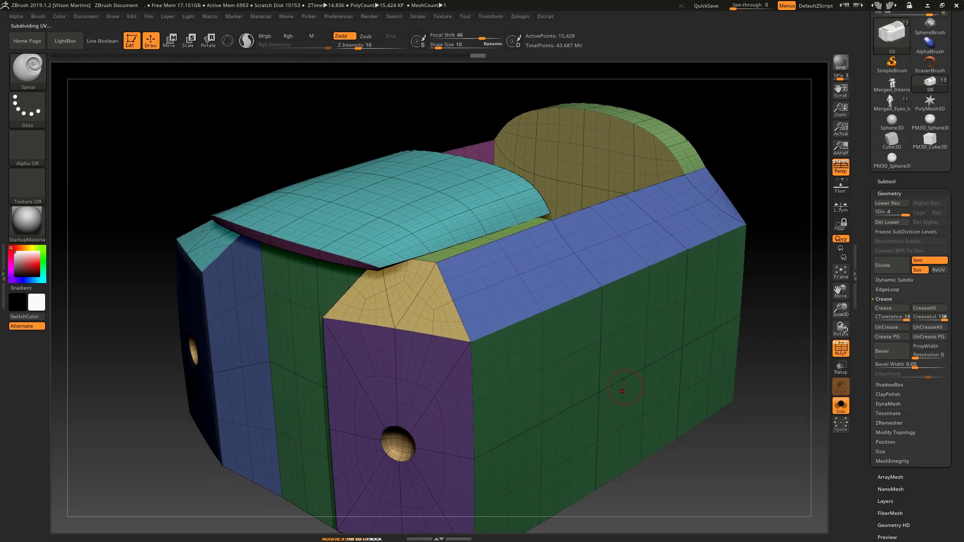
# Subdivide the mesh three more times, up to level 7, and inspect the edges with the polyframe off and on
pyautogui.hotkey('shift', 'f')
pyautogui.hotkey('ctrl', 'd')
pyautogui.hotkey('ctrl', 'd')
pyautogui.hotkey('ctrl', 'd')
pyautogui.moveTo(499, 342); pyautogui.dragTo(509, 221, button='right')
pyautogui.moveTo(738, 193)
pyautogui.mouseDown(button='right')
pyautogui.moveTo(709, 206)
pyautogui.moveTo(727, 226)
pyautogui.moveTo(711, 209)
pyautogui.mouseUp(button='right')
pyautogui.moveTo(769, 124); pyautogui.dragTo(780, 161, button='right')
pyautogui.keyDown('ctrl'); pyautogui.moveTo(779, 162); pyautogui.dragTo(743, 191, button='right'); pyautogui.keyUp('ctrl')
pyautogui.hotkey('shift', 'f')
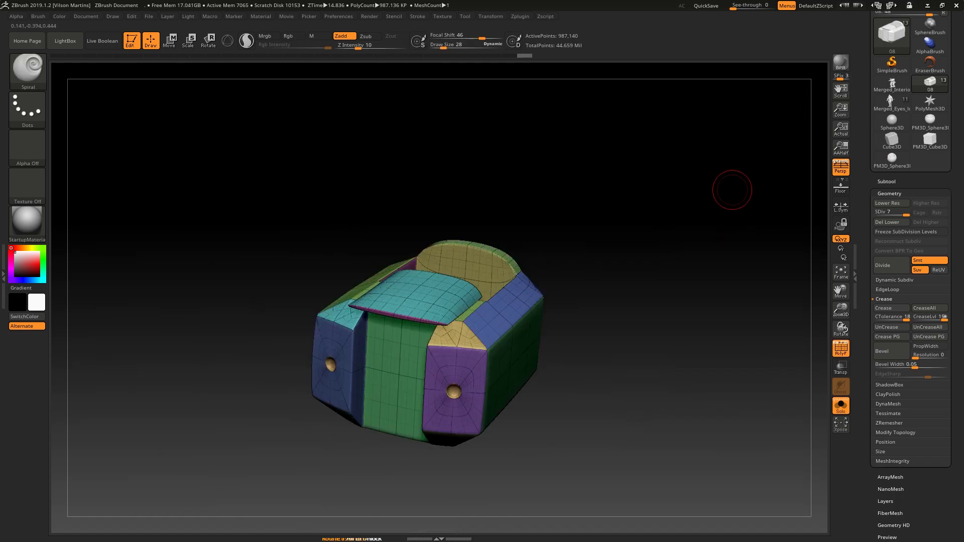
pyautogui.keyDown('ctrl'); pyautogui.moveTo(713, 263); pyautogui.dragTo(713, 202, button='right'); pyautogui.keyUp('ctrl')
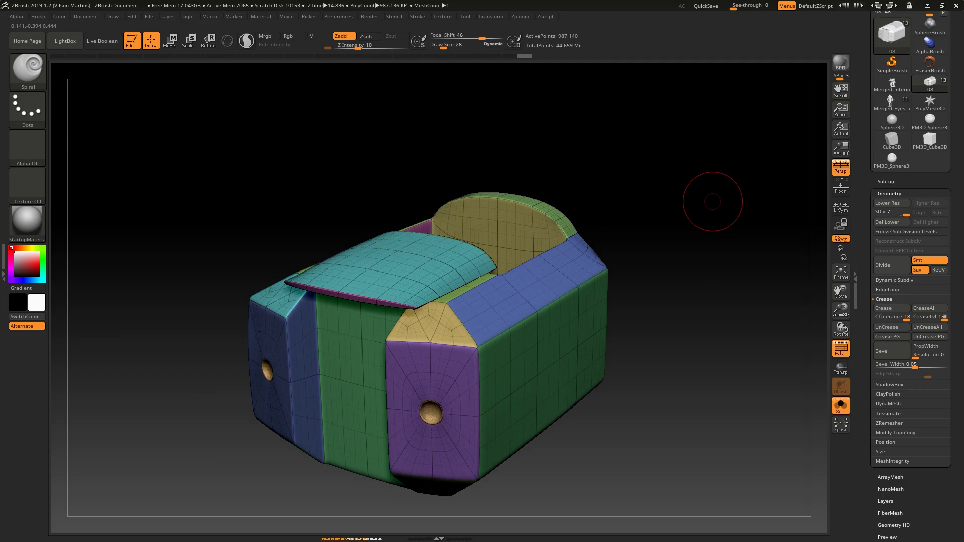